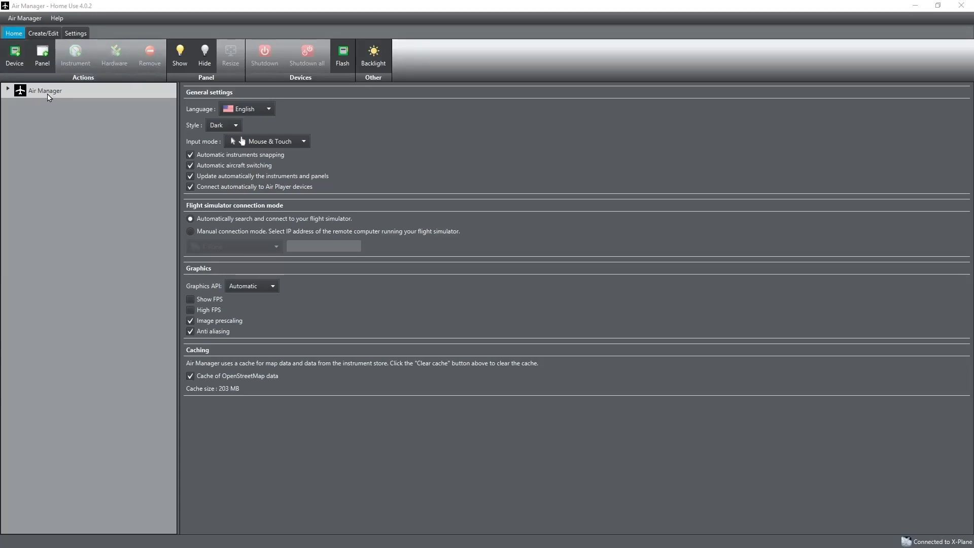
Add a new panel using the Blank panel layout and assign it to Display 2 (1920x1080).
left_click(43, 54)
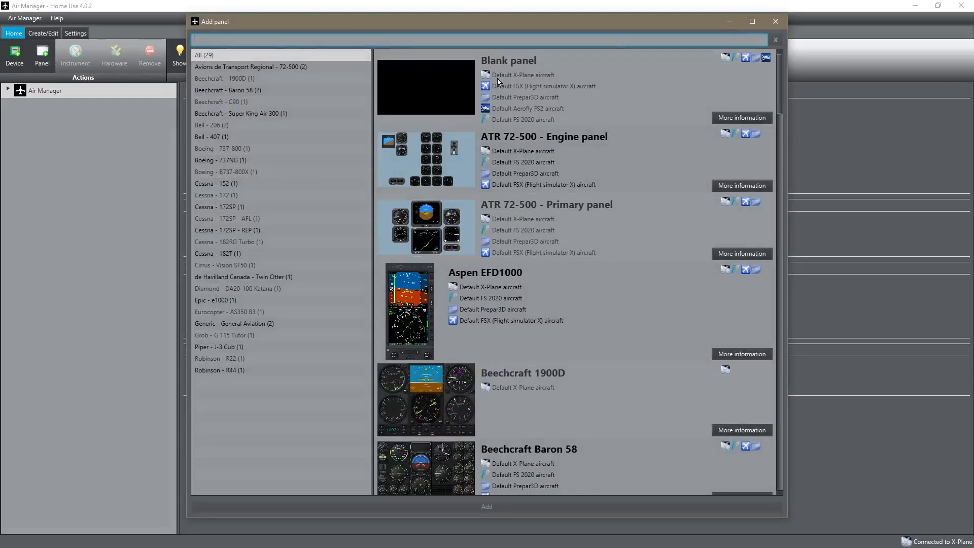
scroll(536, 173, "down", 20)
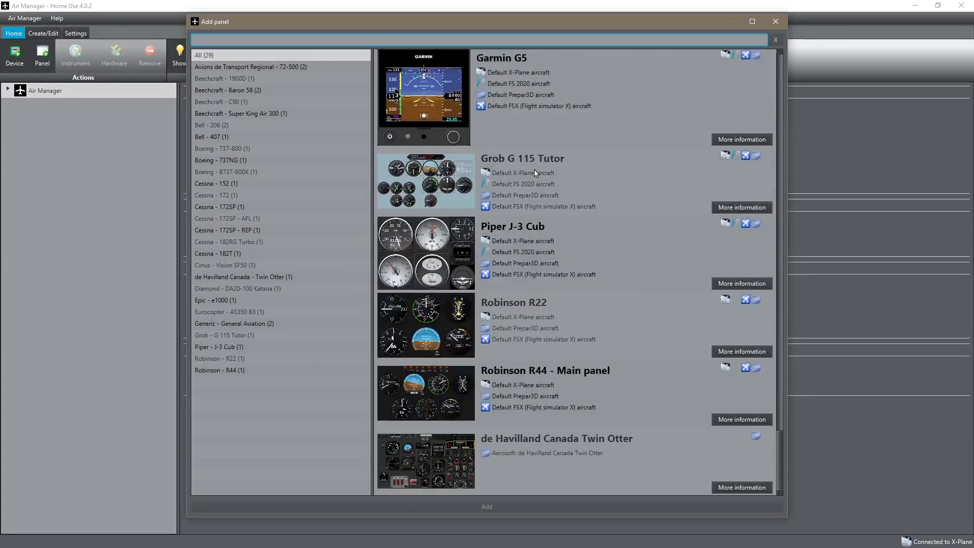
scroll(535, 173, "up", 10)
scroll(535, 173, "up", 10)
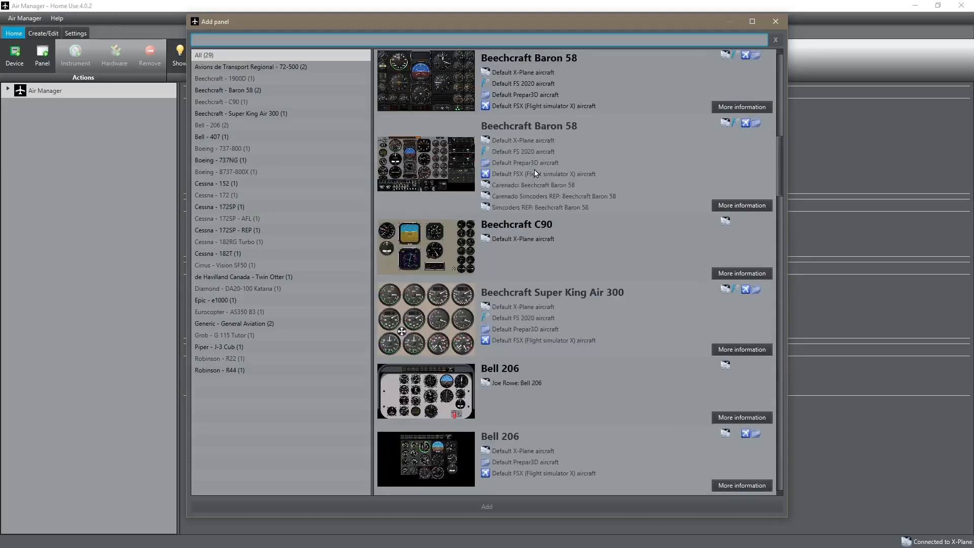
scroll(536, 173, "down", 10)
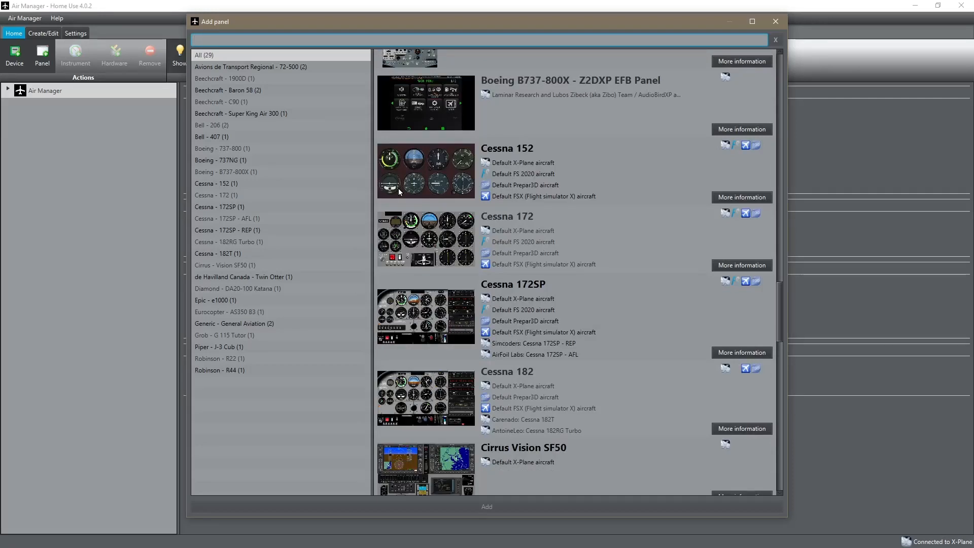
scroll(443, 187, "up", 10)
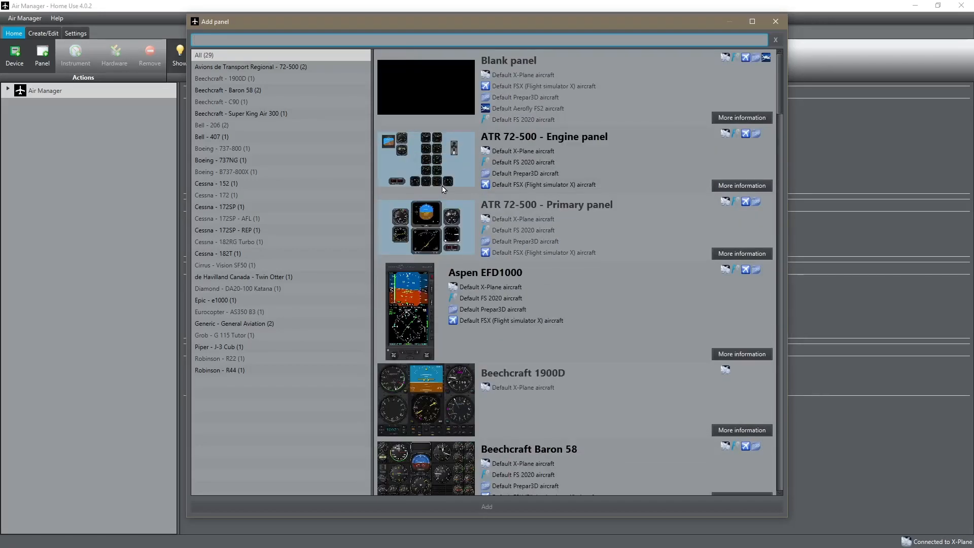
left_click(446, 69)
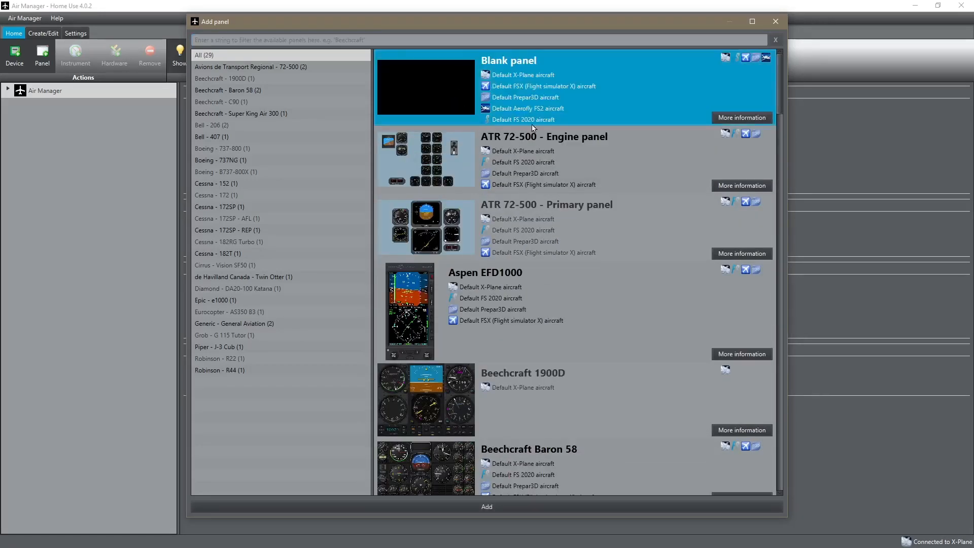
left_click(486, 506)
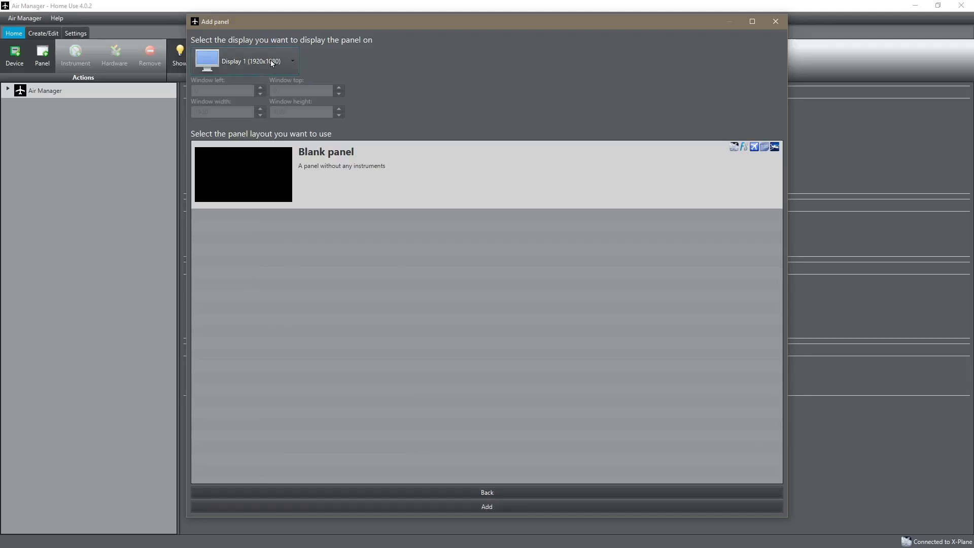
left_click(289, 60)
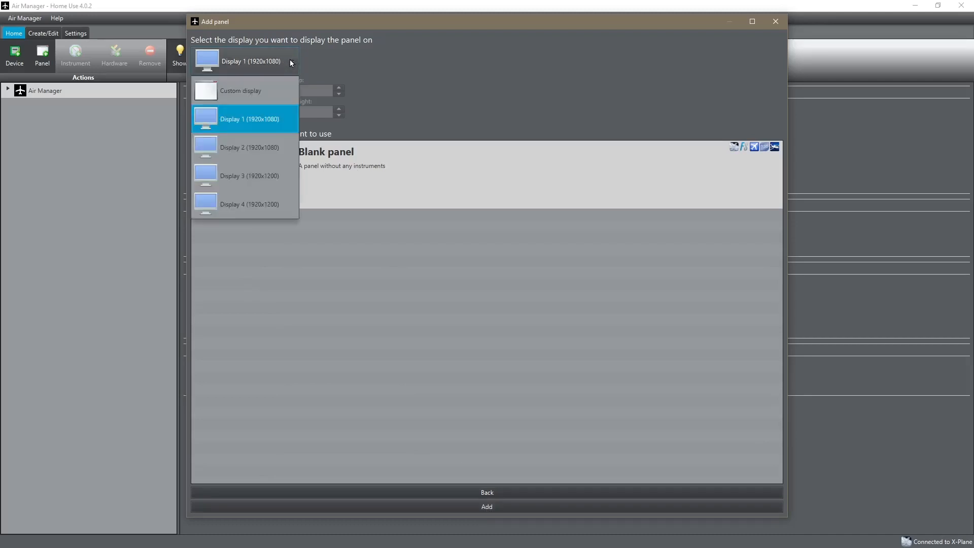
left_click(247, 150)
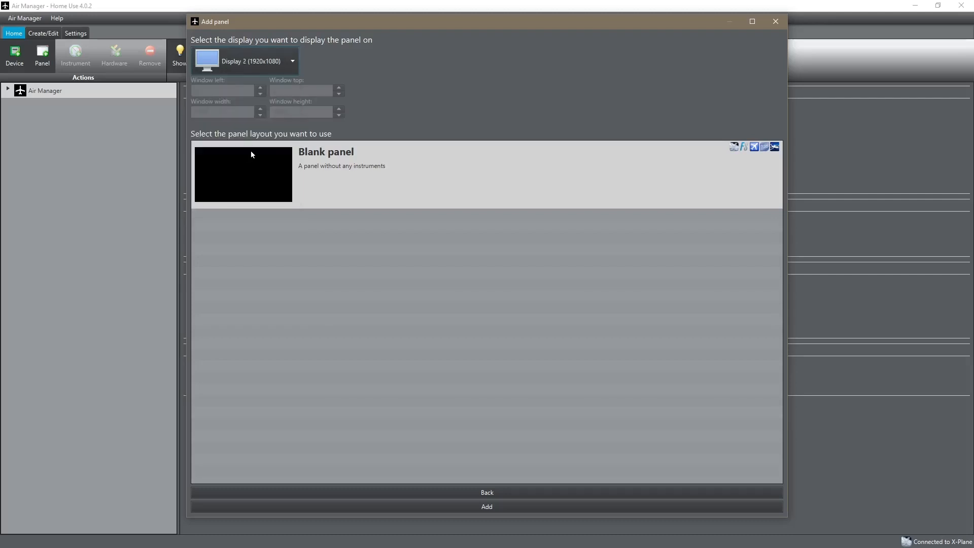
left_click(482, 507)
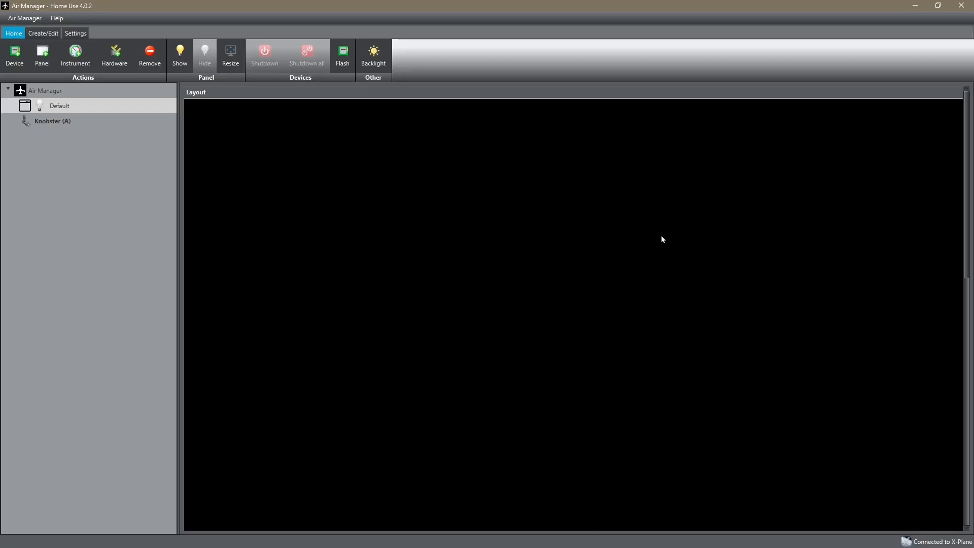
Show the blank panel on its display to check it, and close the panel again.
scroll(462, 242, "down", 3)
scroll(463, 245, "up", 2)
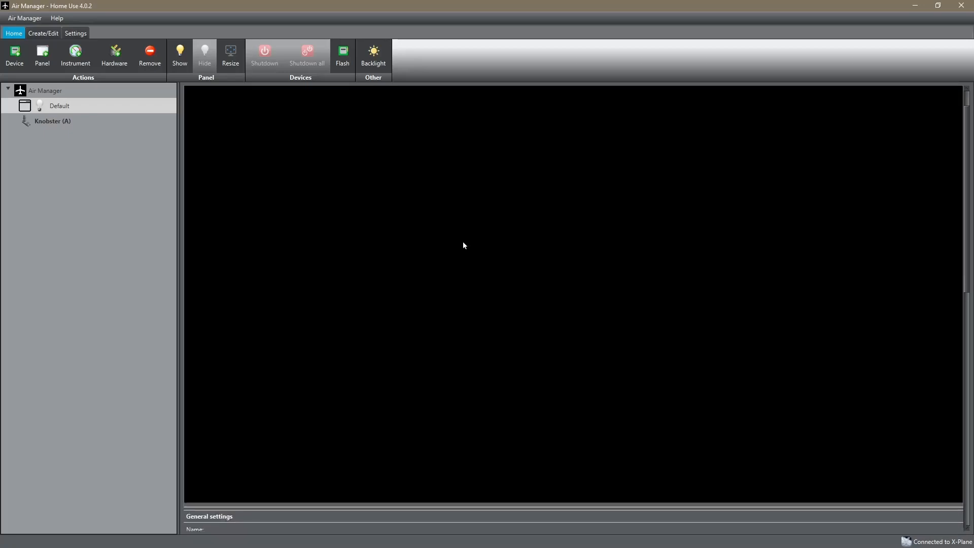
left_click(179, 56)
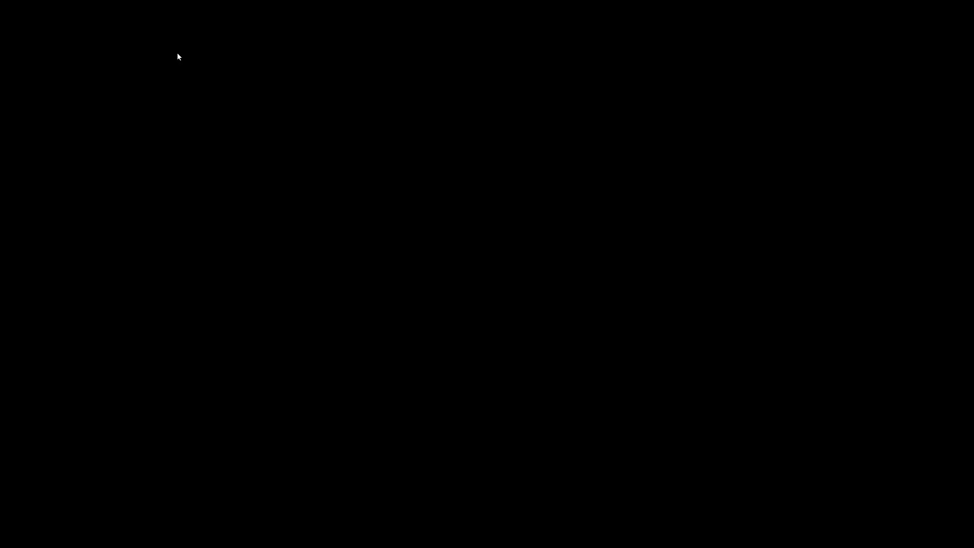
right_click(205, 92)
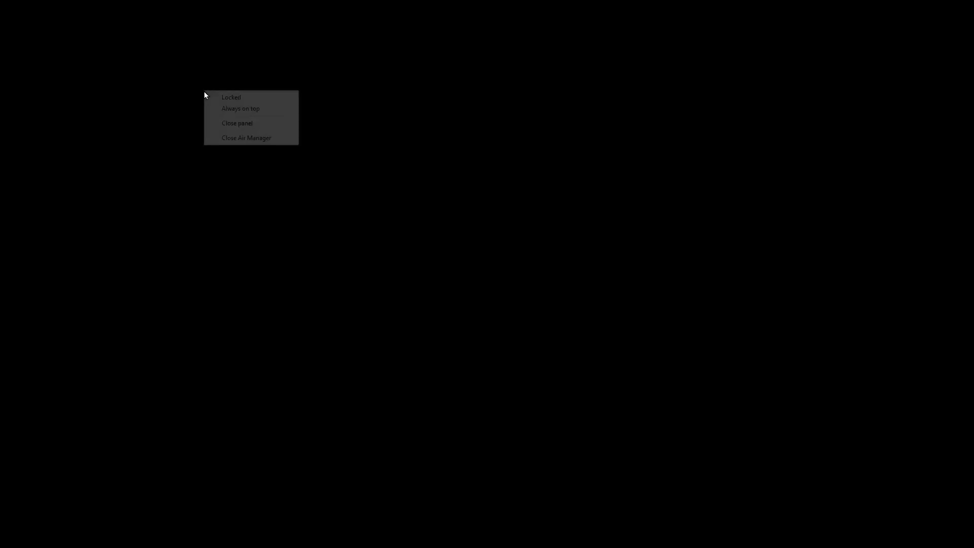
left_click(246, 124)
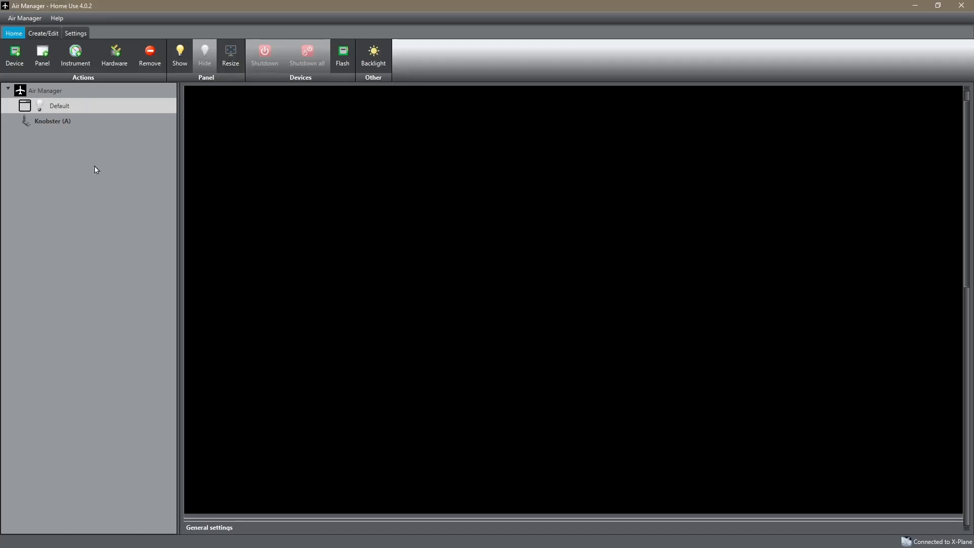
Rename the Default panel as "My panel" in its general settings.
scroll(304, 275, "down", 6)
scroll(304, 278, "down", 2)
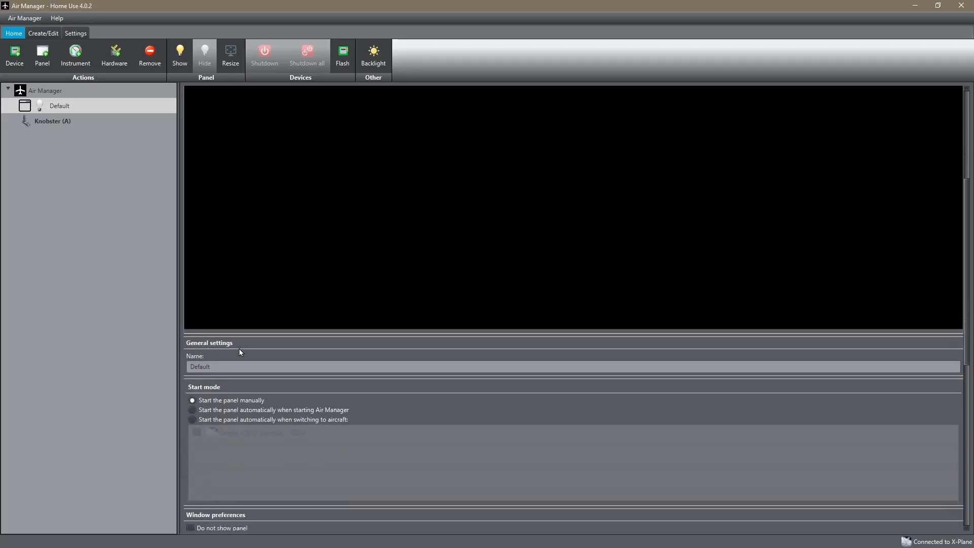
double_click(217, 366)
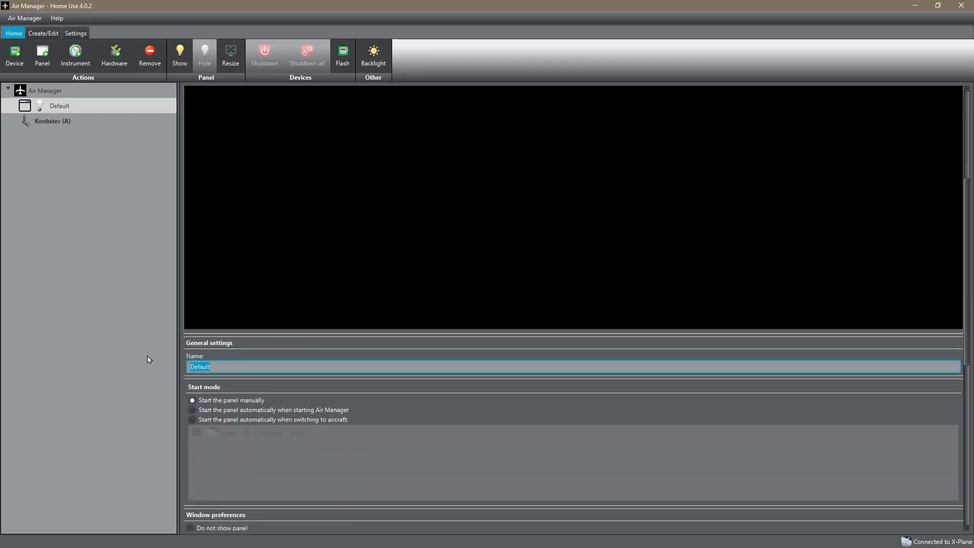
type("My panel")
Set My panel's input mode to Mouse & Touch and leave Click-through disabled in the window preferences.
scroll(318, 298, "down", 3)
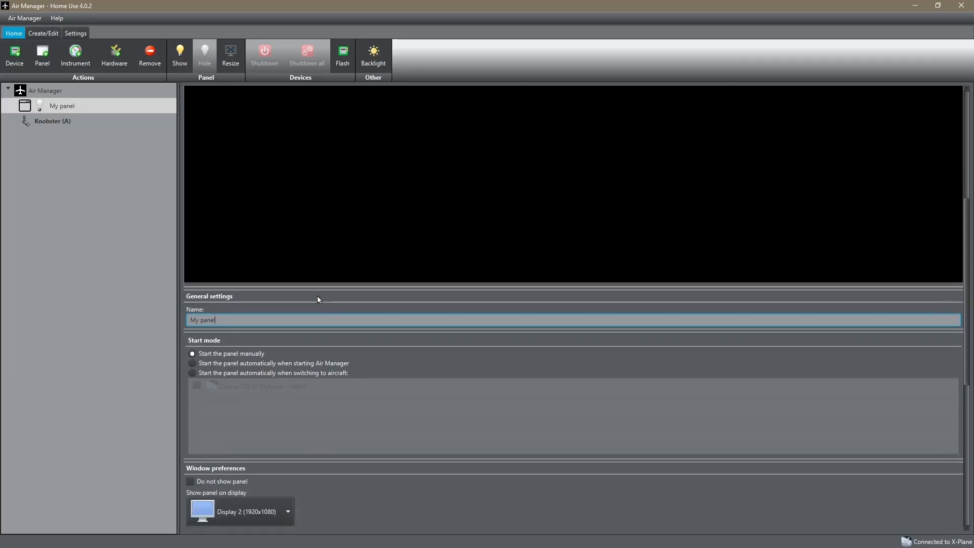
scroll(318, 300, "down", 2)
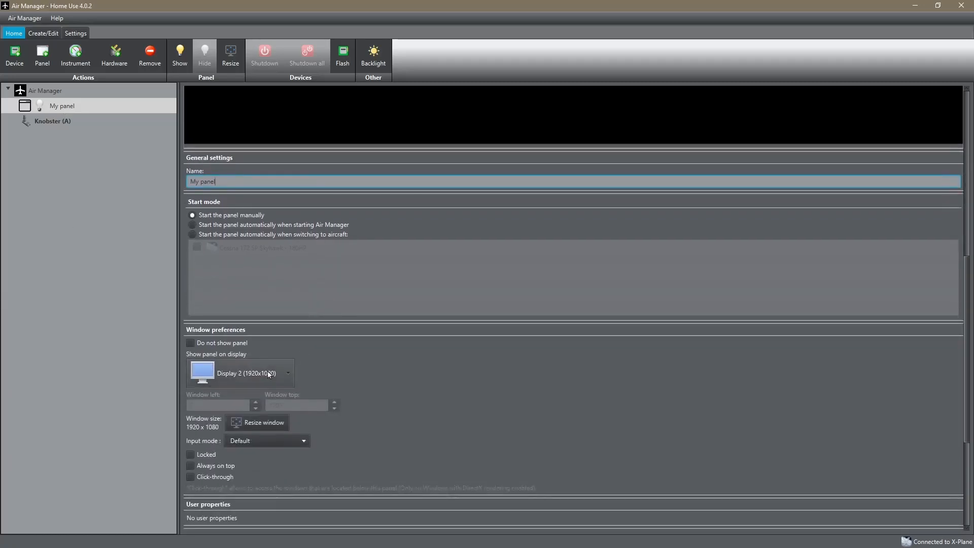
left_click(304, 441)
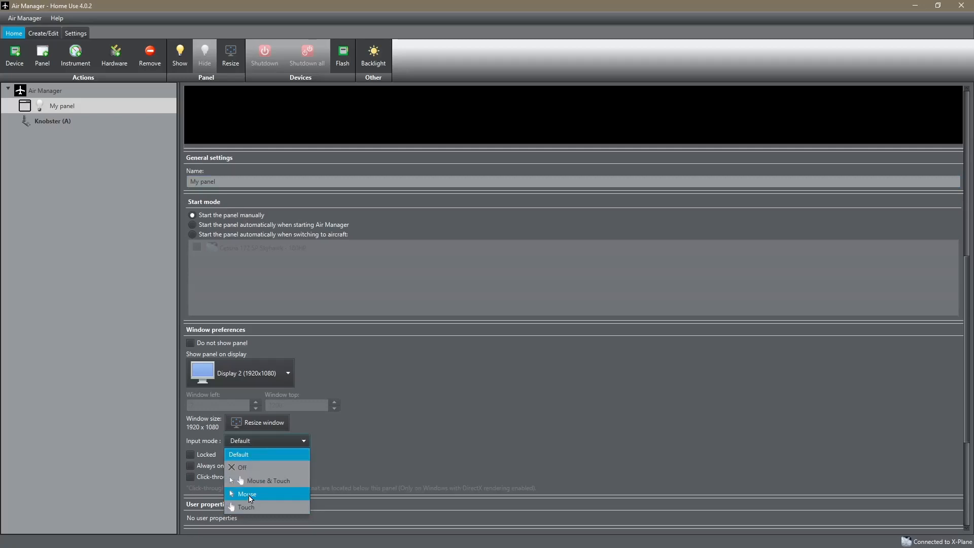
left_click(269, 485)
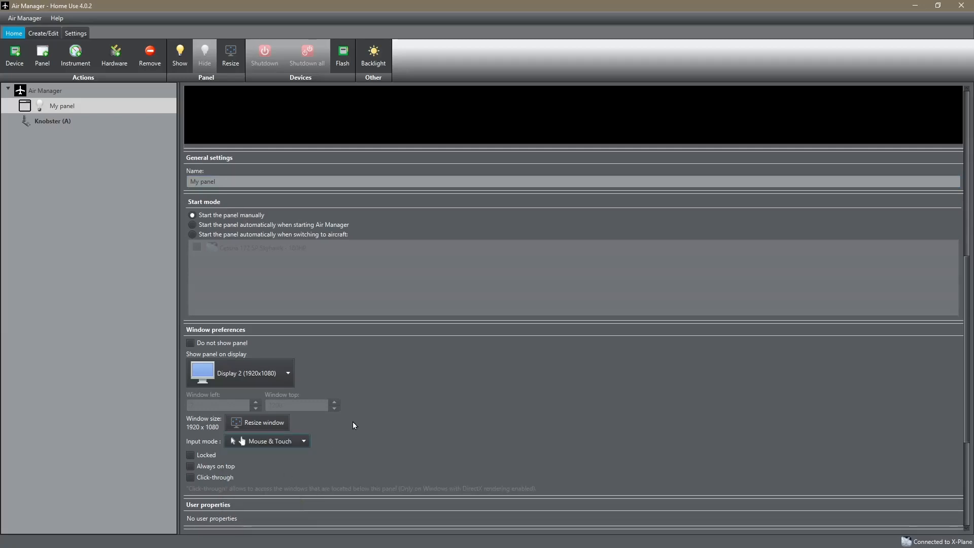
scroll(403, 401, "down", 3)
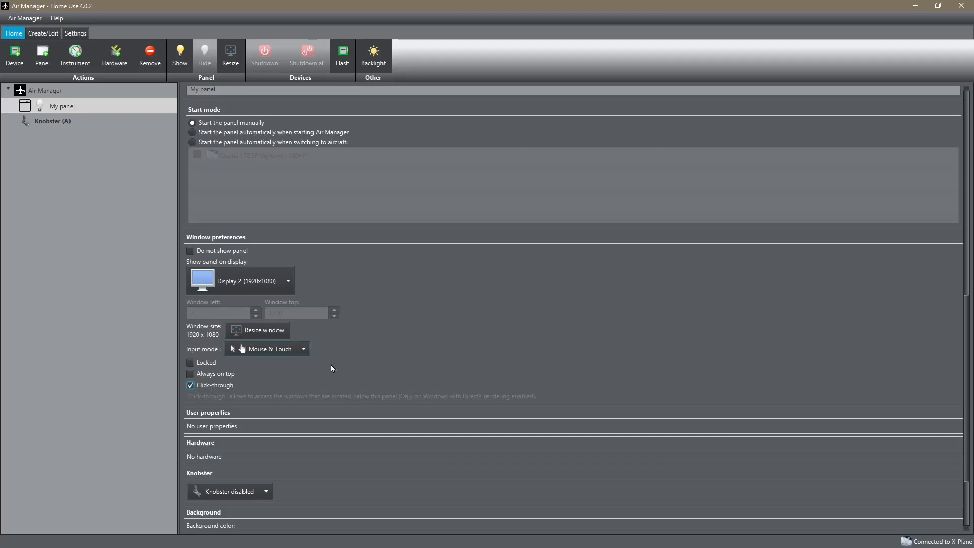
left_click(191, 386)
Assign Knobster (A) to My panel in its Knobster setting.
scroll(365, 318, "down", 3)
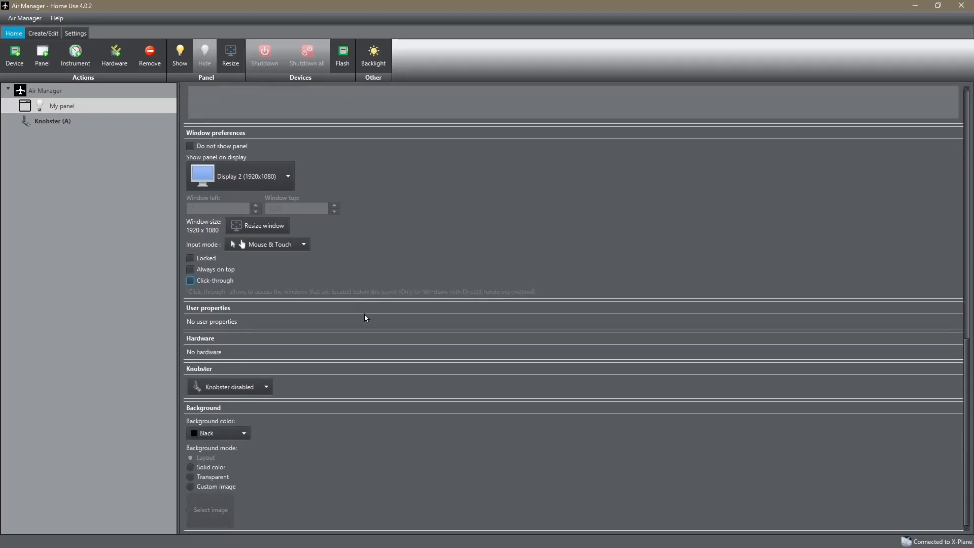
left_click(266, 388)
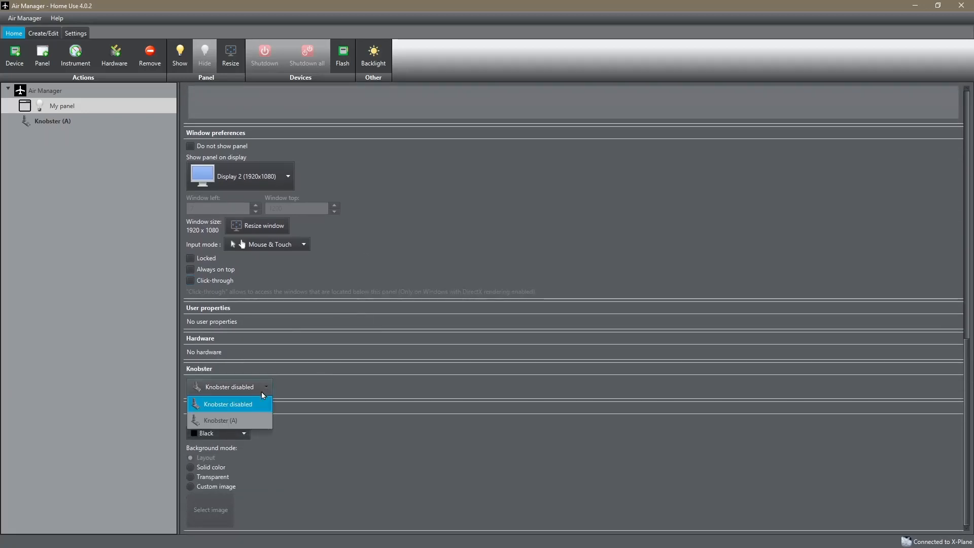
left_click(239, 420)
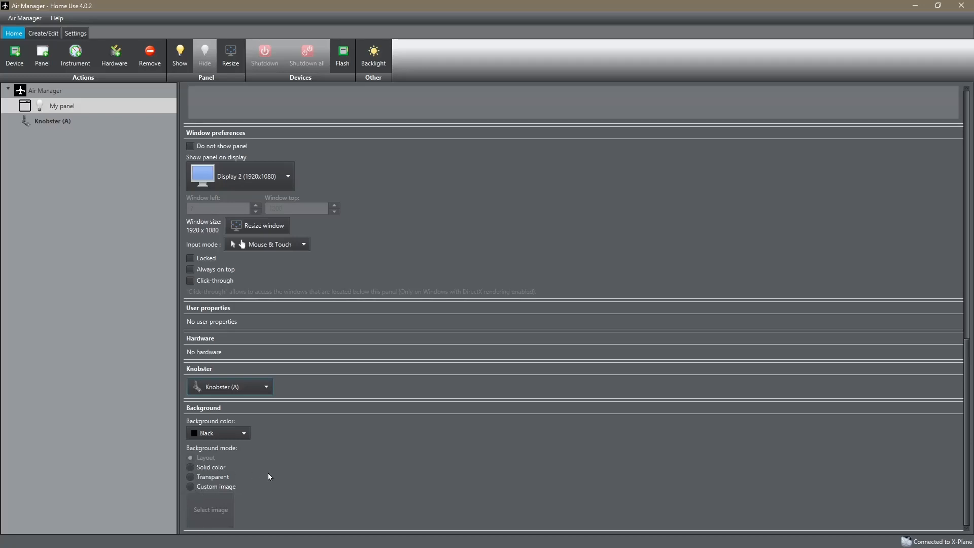
Set My panel's background color to grey #999999.
left_click(244, 434)
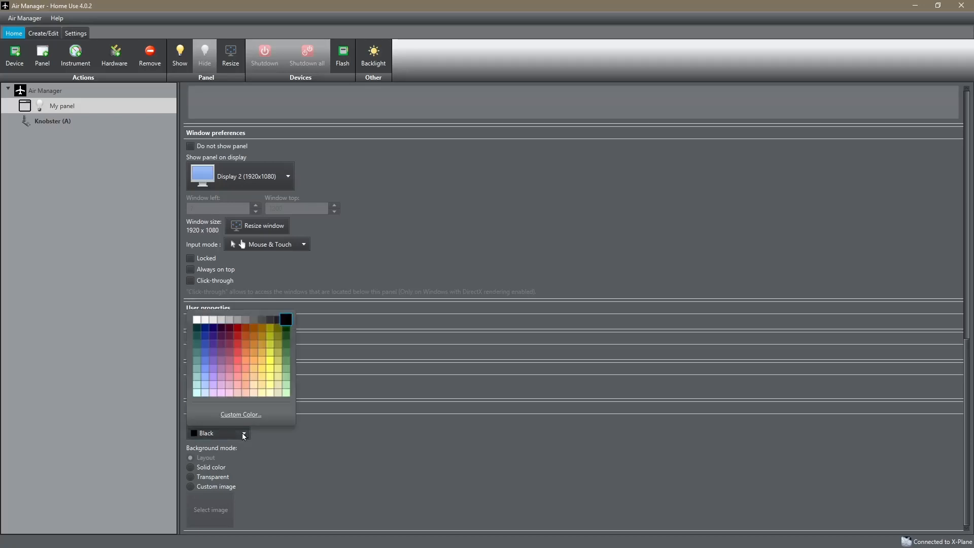
left_click(237, 321)
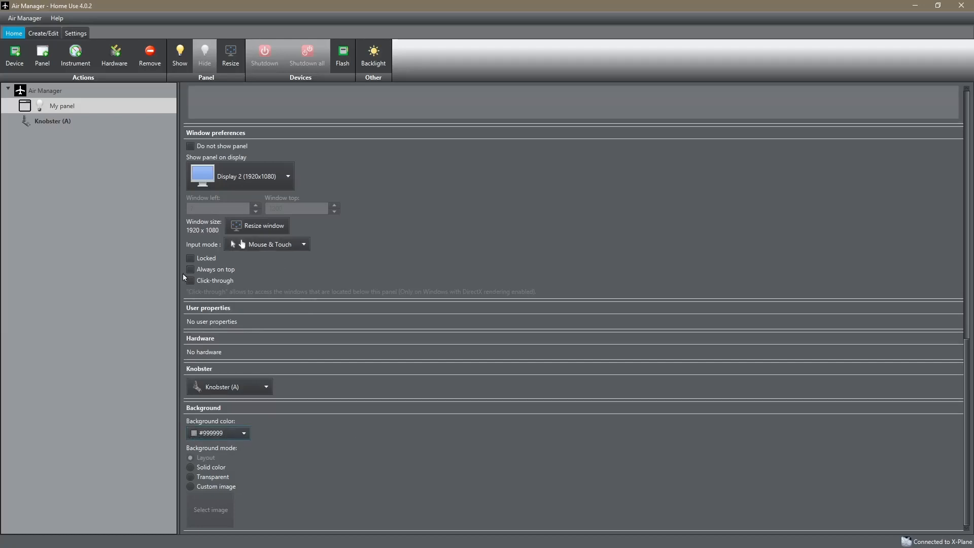
scroll(279, 337, "up", 10)
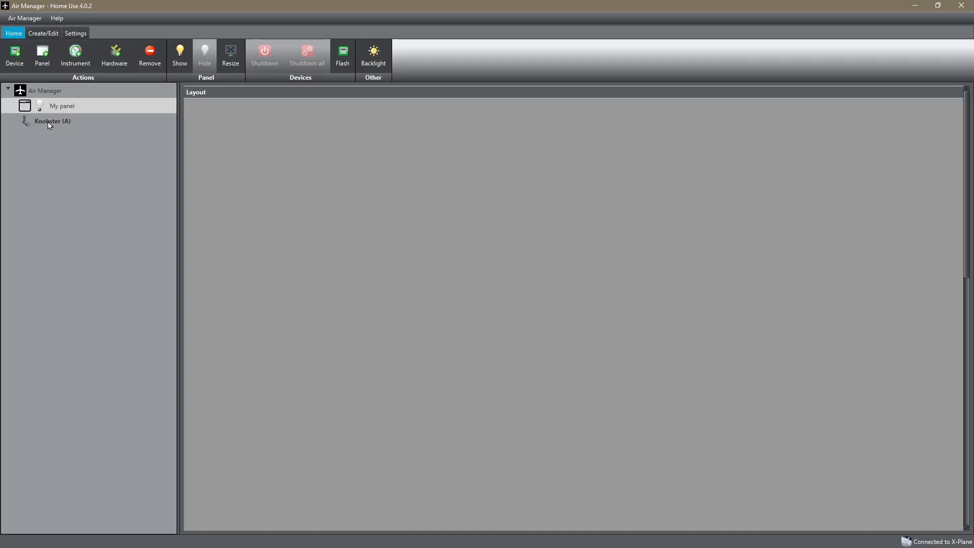
Open the Add instrument library for My panel and browse its instrument list and aircraft categories.
left_click(67, 108)
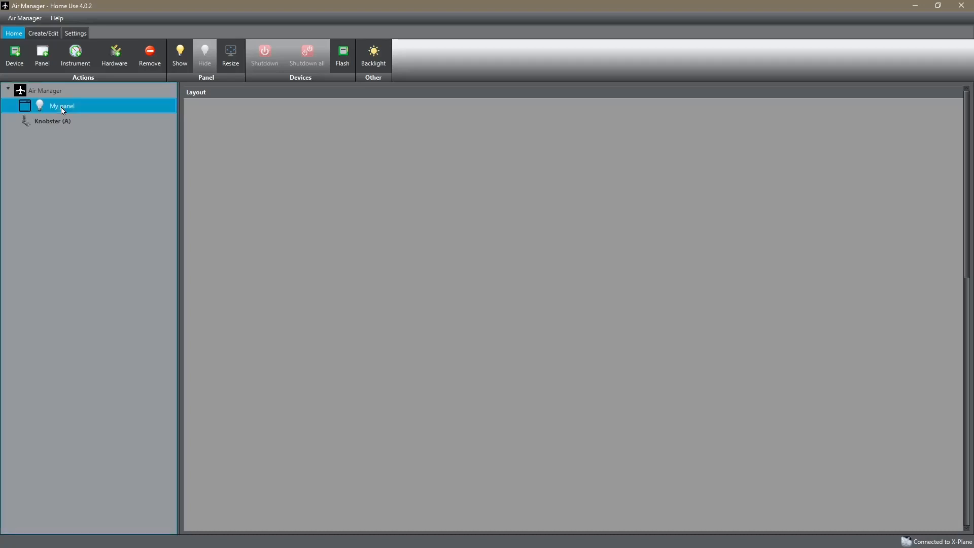
left_click(76, 56)
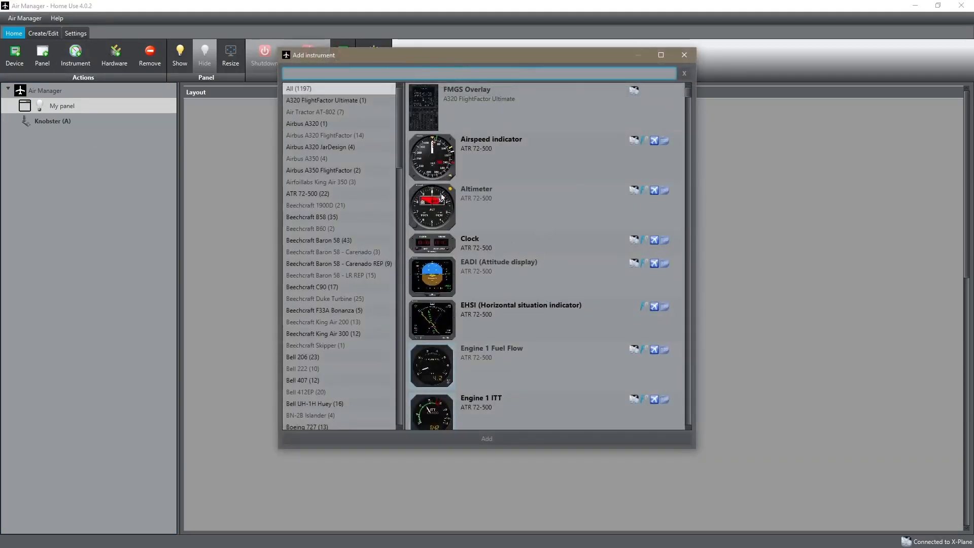
scroll(558, 196, "down", 20)
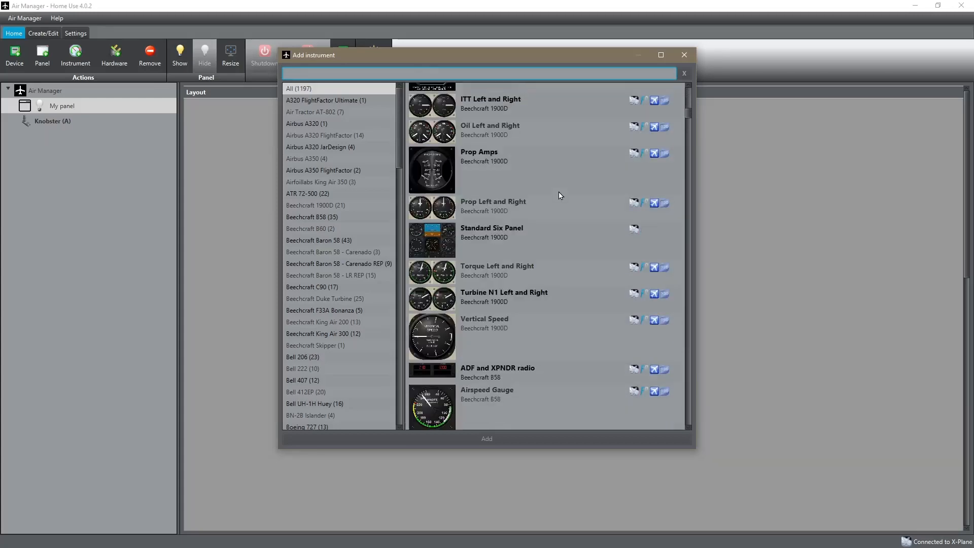
scroll(560, 196, "up", 10)
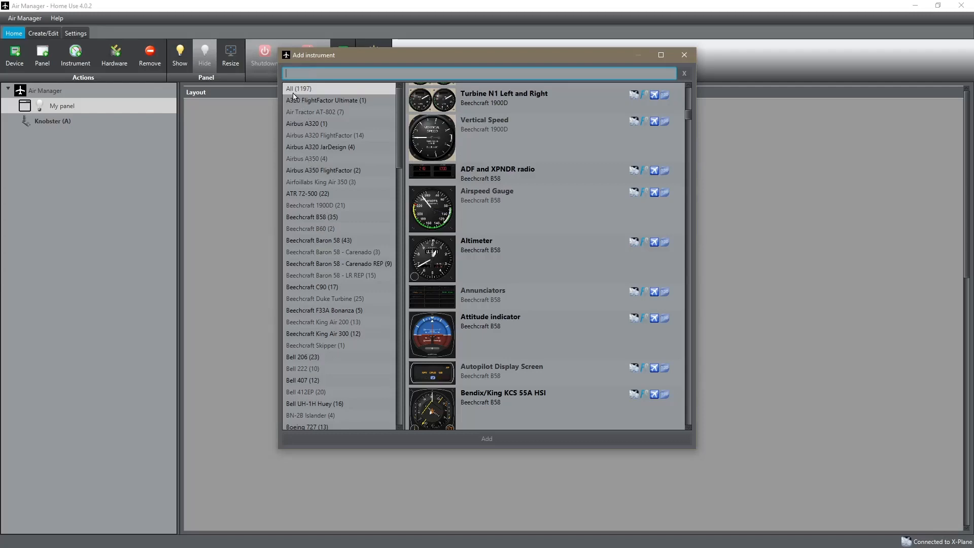
scroll(317, 161, "down", 8)
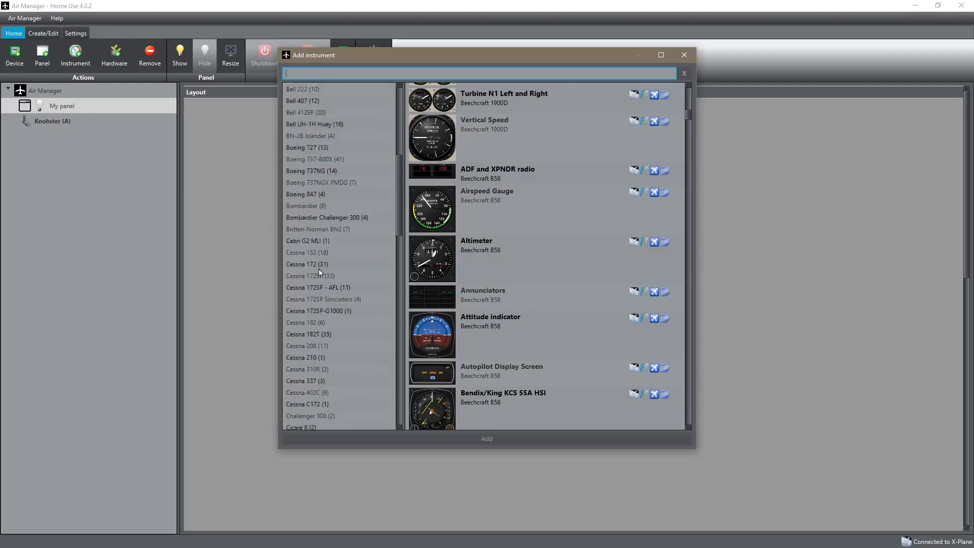
Compare the Cessna 182, 172 and 152 categories, settle on Cessna 172 and look through its instruments.
left_click(306, 324)
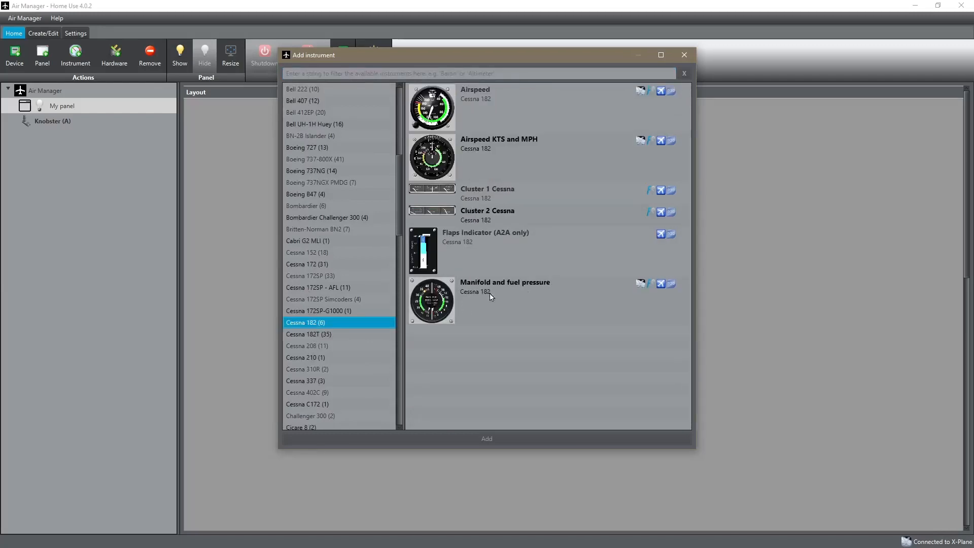
left_click(307, 264)
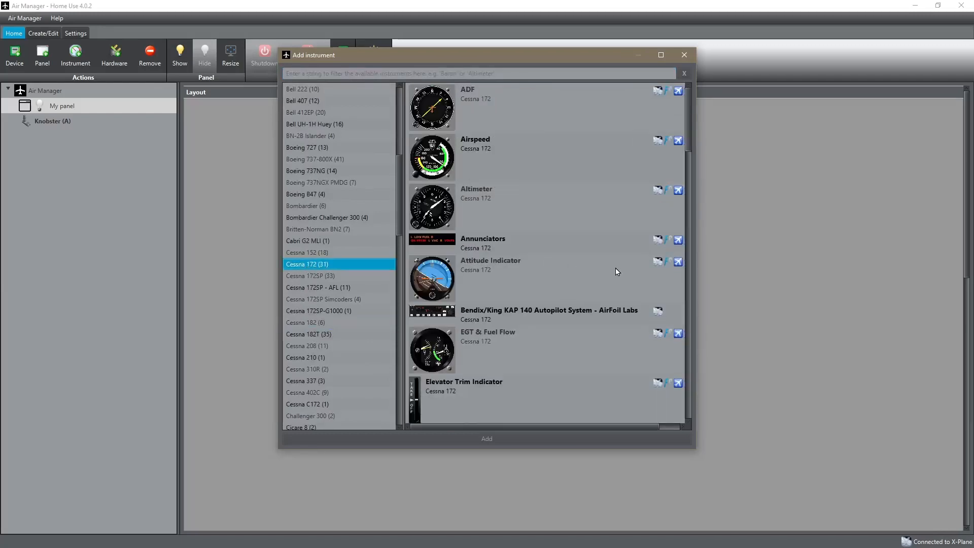
left_click(300, 253)
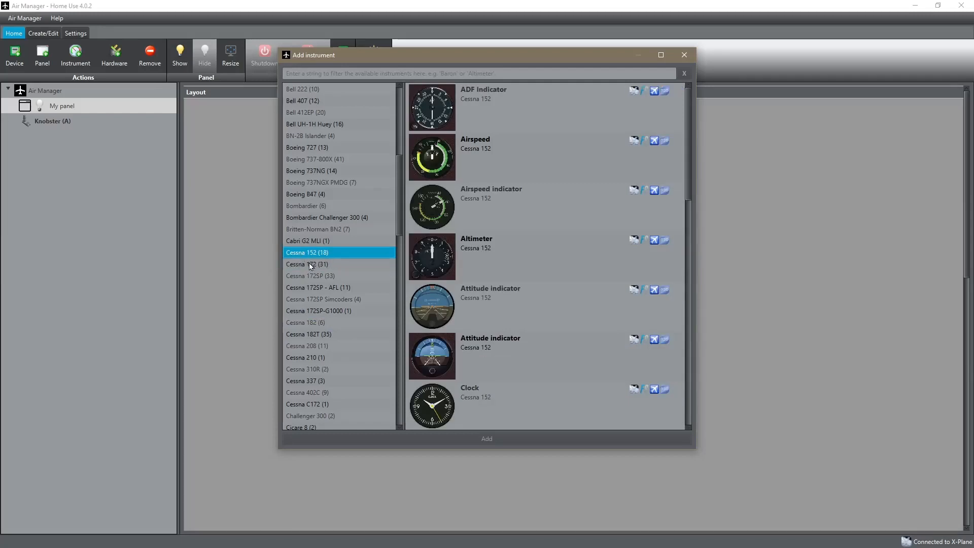
left_click(309, 264)
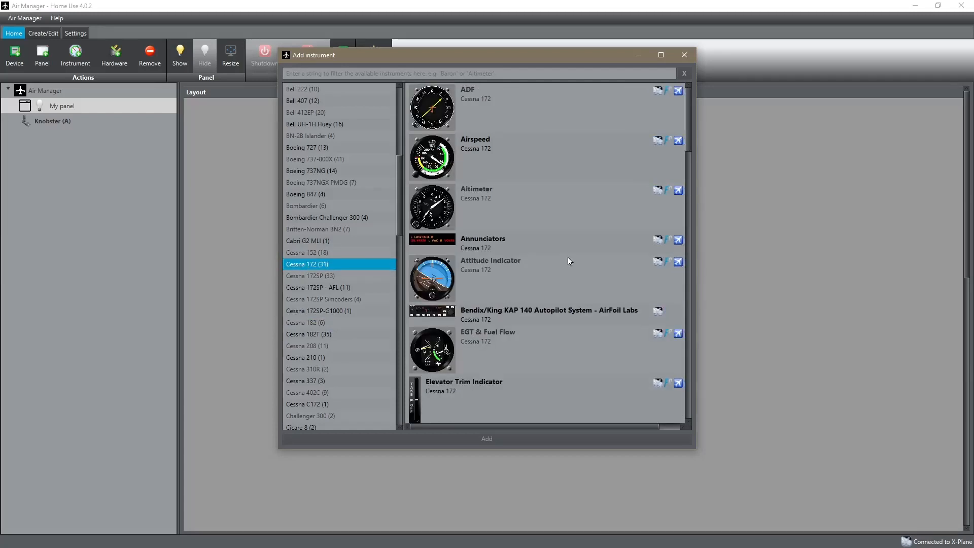
scroll(509, 249, "down", 10)
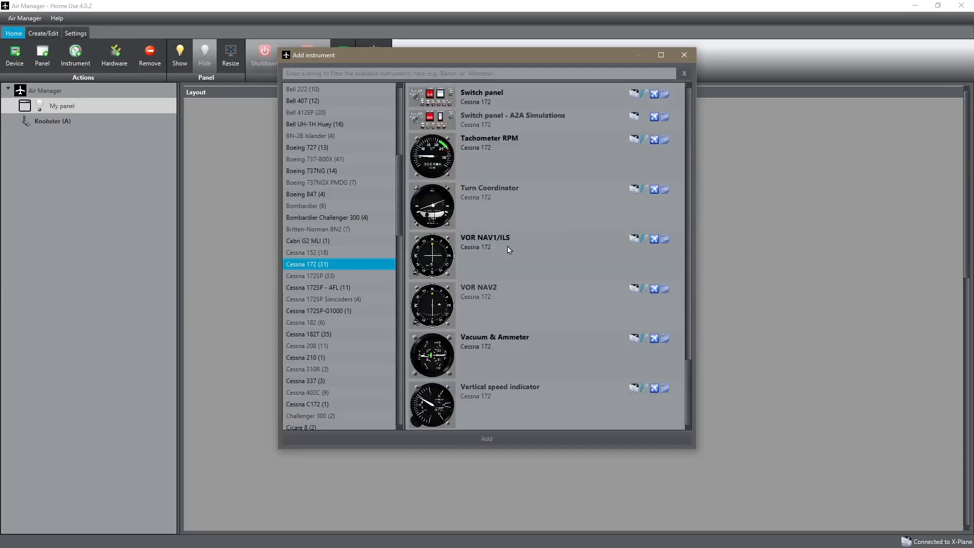
scroll(509, 249, "up", 10)
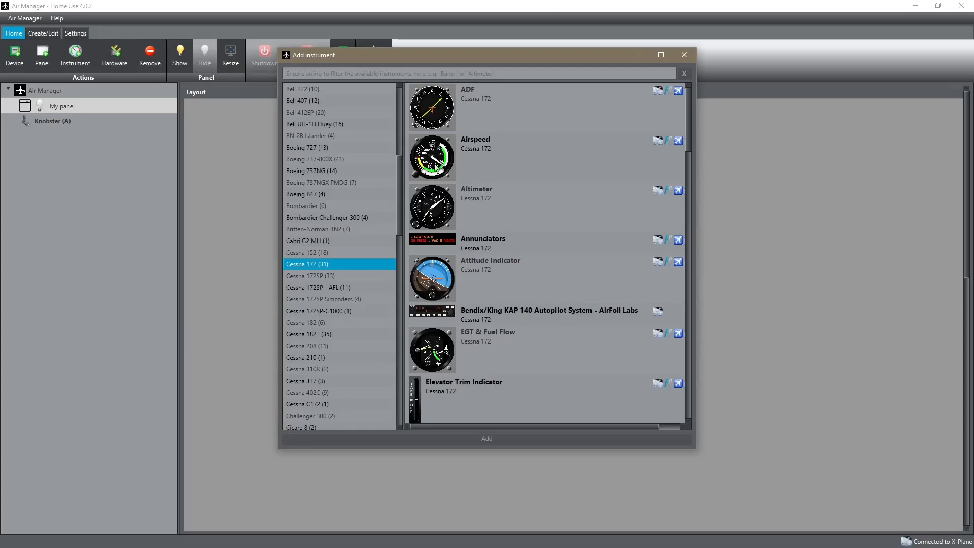
left_click(448, 162)
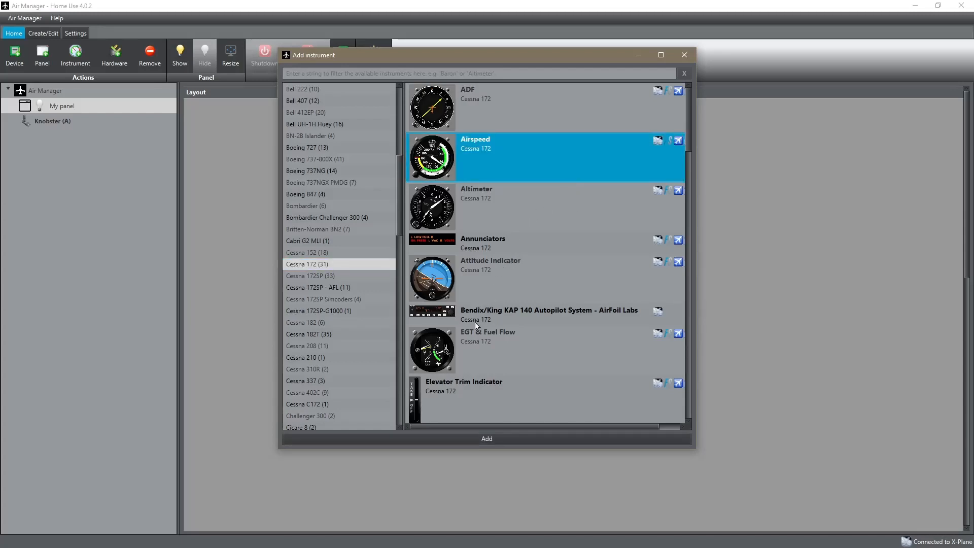
left_click(467, 364, "shift")
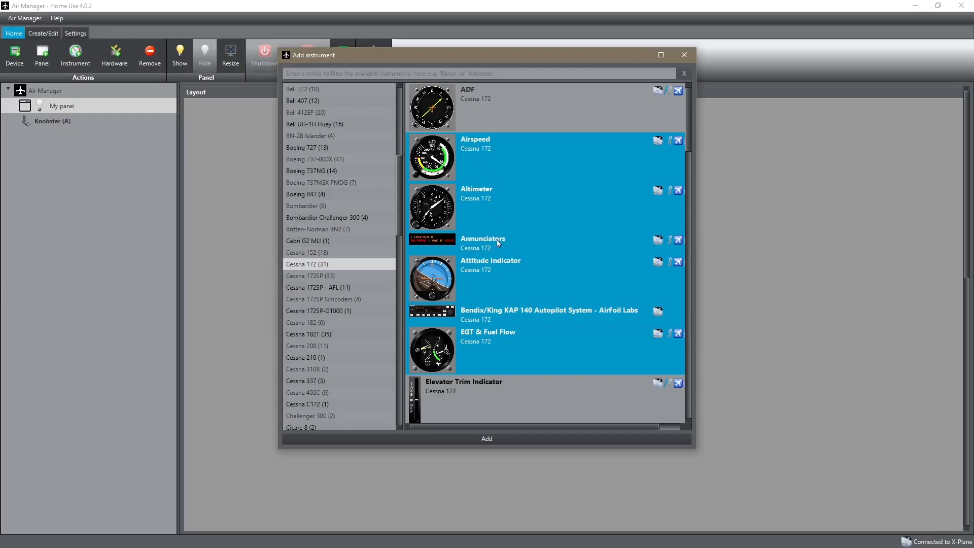
left_click(500, 342)
Select the Cessna 172 Airspeed, Altimeter and Attitude Indicator instruments together.
left_click(495, 148)
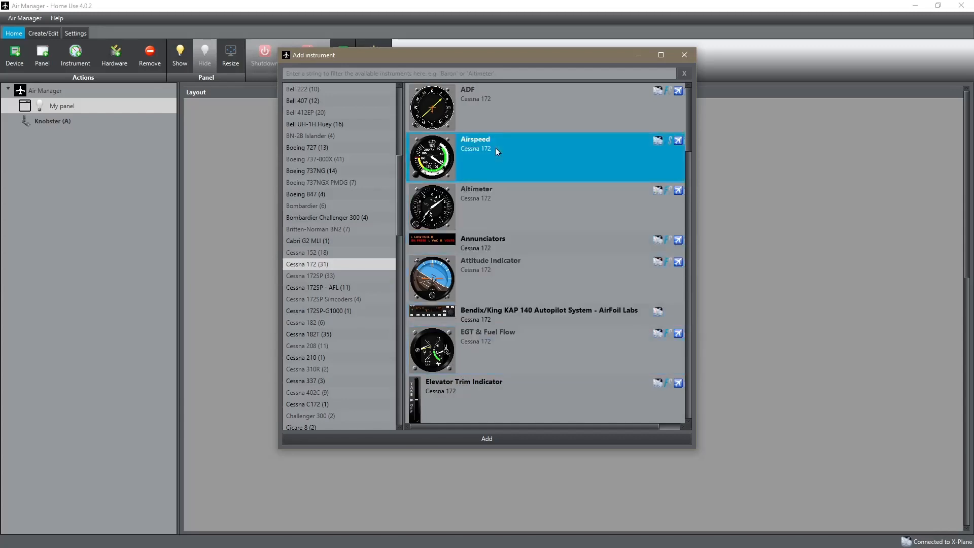
left_click(486, 206, "ctrl")
left_click(492, 282, "ctrl")
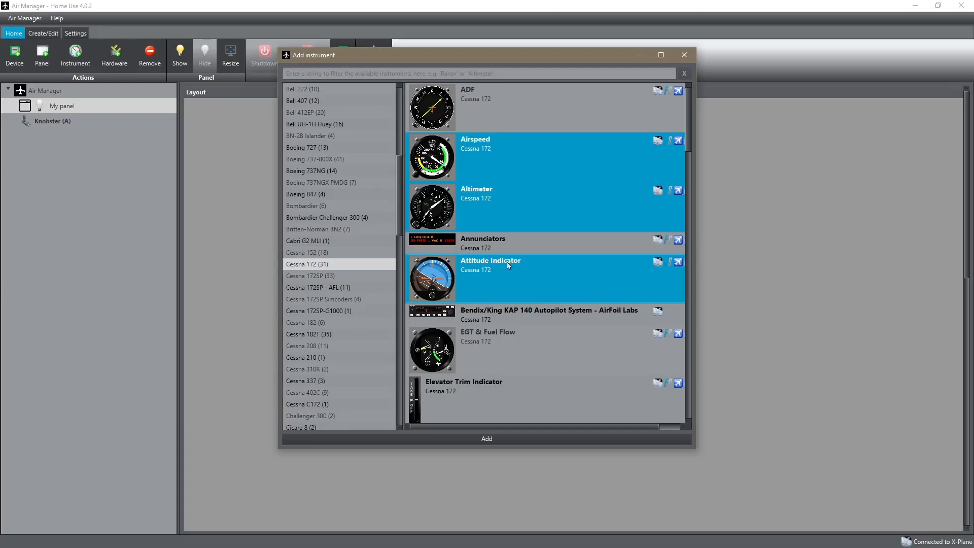
Include the Cessna 172 Heading instrument in the selection, keeping the instruments already chosen.
scroll(501, 273, "down", 3)
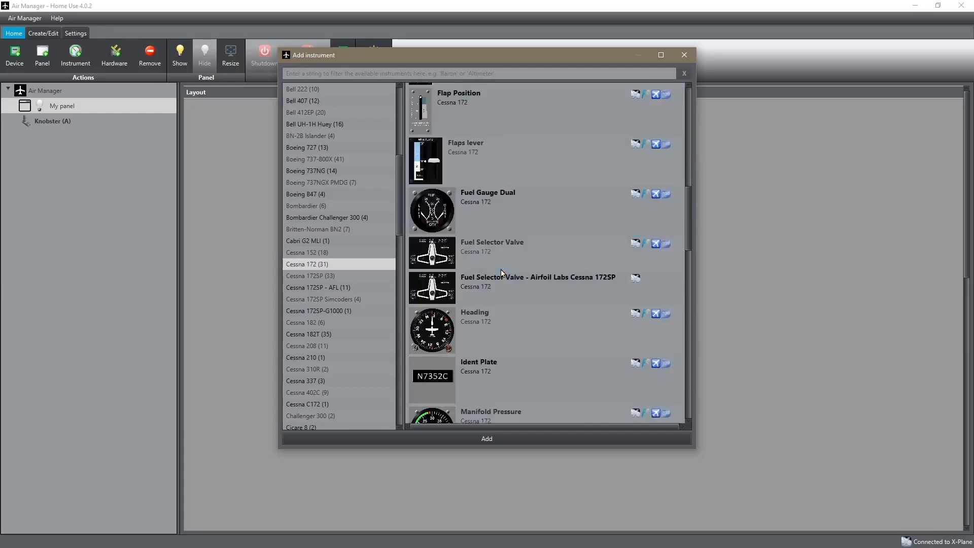
scroll(501, 273, "down", 3)
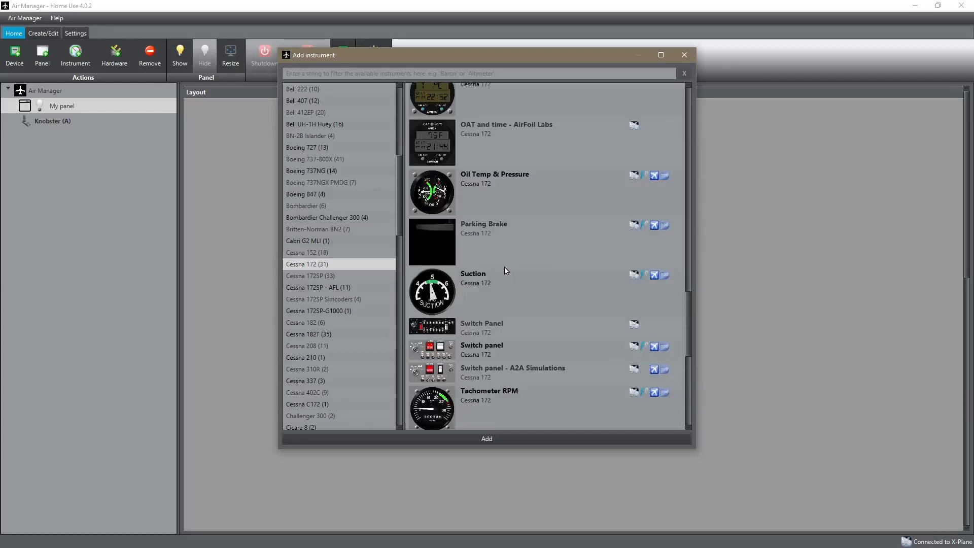
scroll(501, 273, "up", 3)
left_click(437, 317)
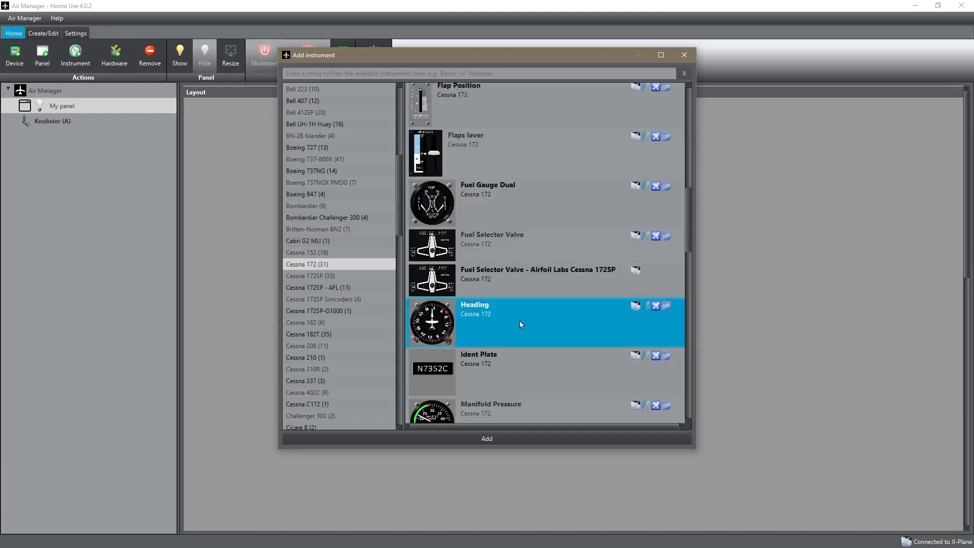
scroll(519, 321, "down", 3)
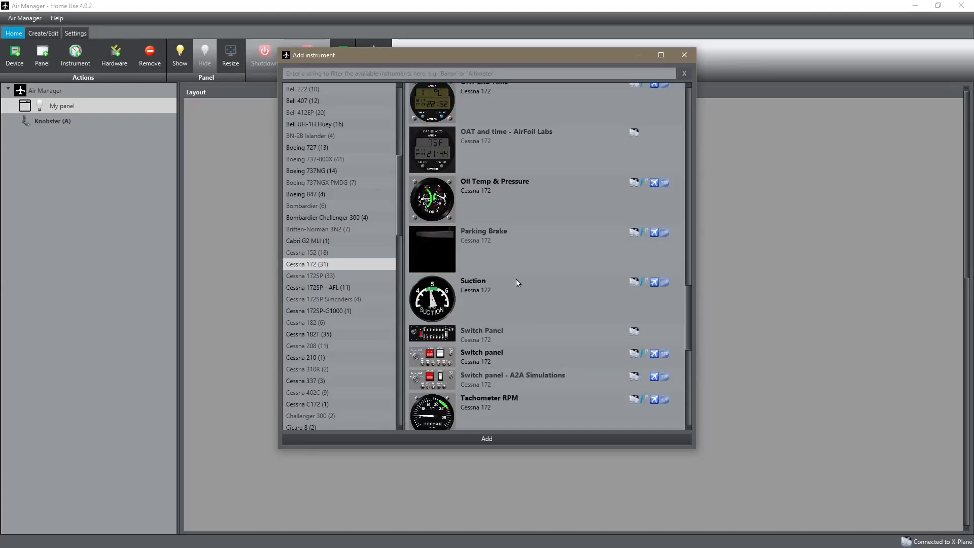
scroll(517, 283, "up", 3)
scroll(518, 282, "down", 3)
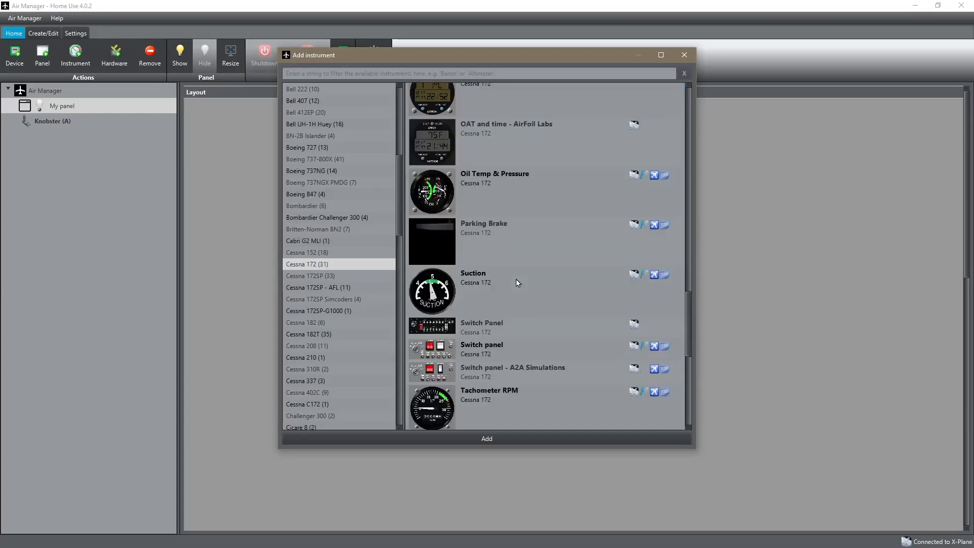
scroll(518, 282, "up", 3)
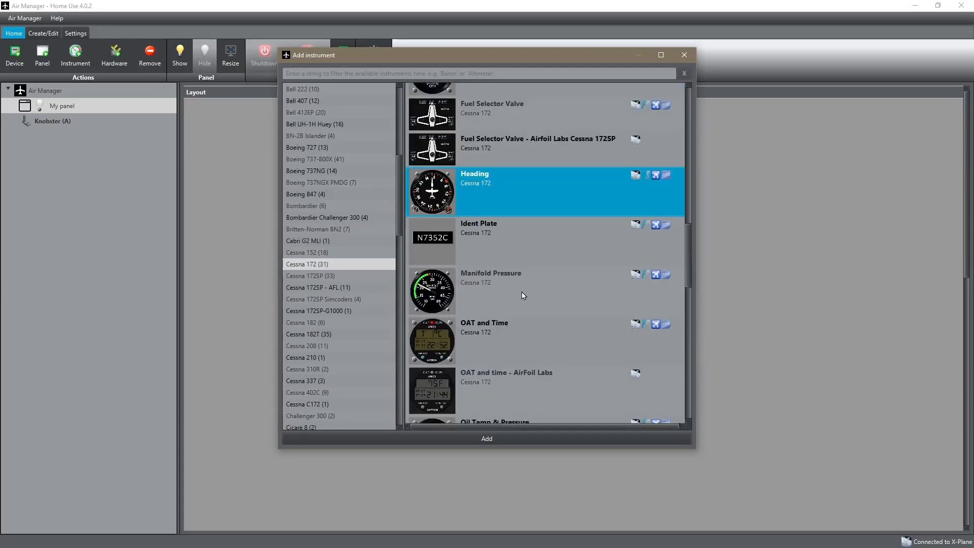
Extend the selection with Turn Coordinator, Vertical speed indicator, VOR NAV1/ILS, VOR NAV2 and Tachometer RPM.
scroll(524, 295, "down", 9)
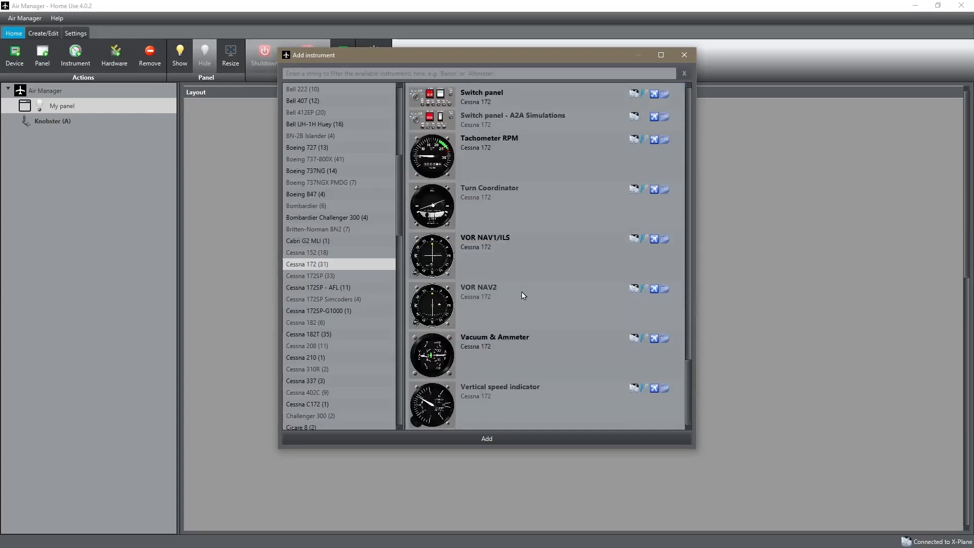
left_click(438, 211)
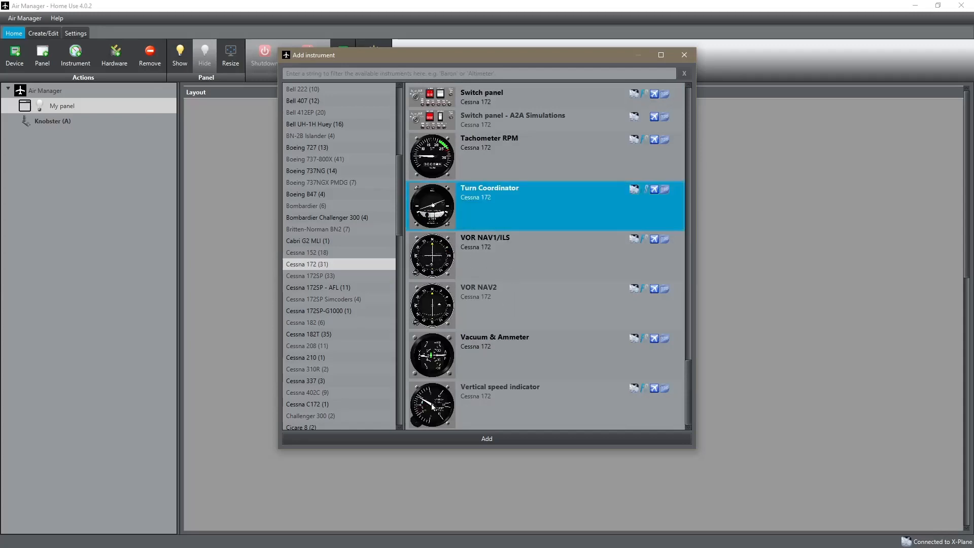
left_click(434, 407, "ctrl")
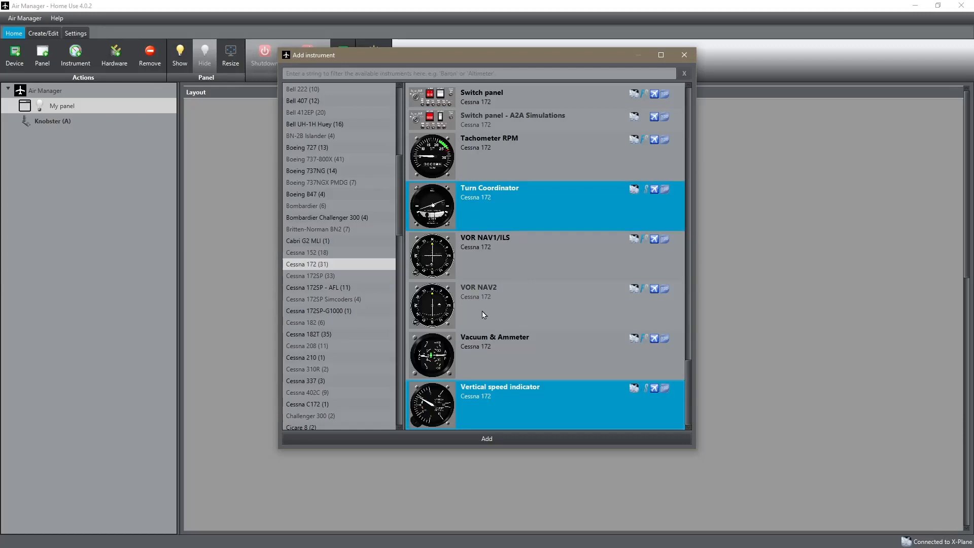
left_click(440, 258, "ctrl")
left_click(530, 312, "ctrl")
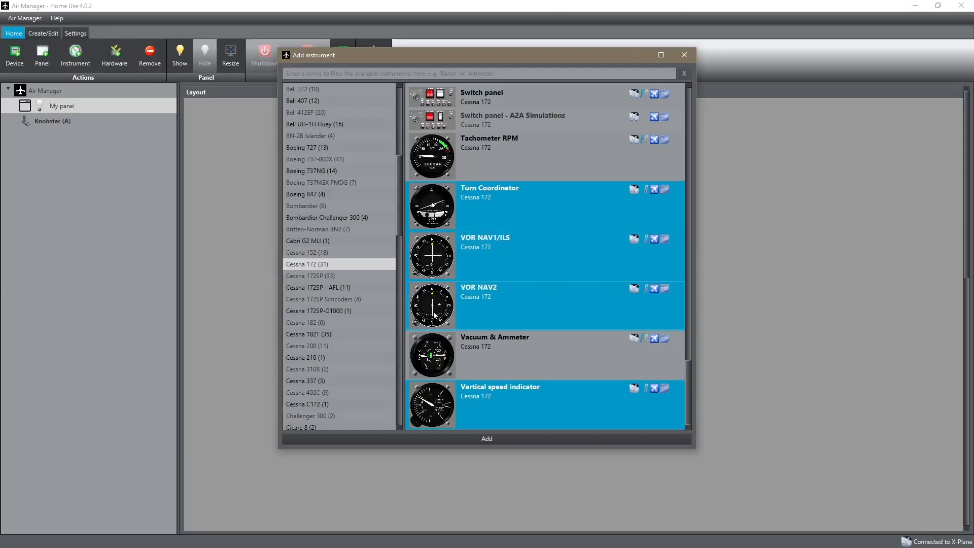
scroll(531, 312, "up", 5)
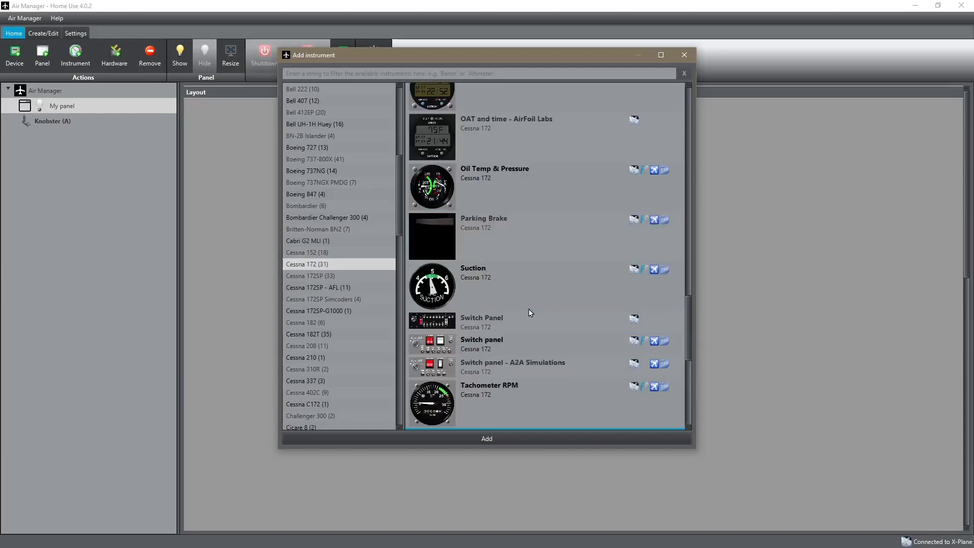
left_click(444, 403, "ctrl")
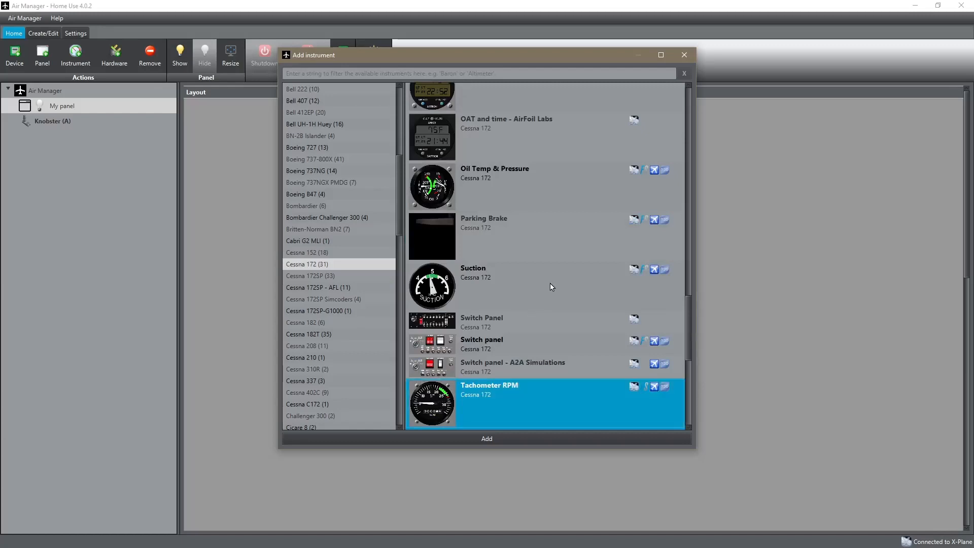
Review the selected Cessna 172 instruments, exclude VOR NAV2 and add the rest to My panel.
scroll(552, 288, "up", 5)
scroll(552, 287, "up", 10)
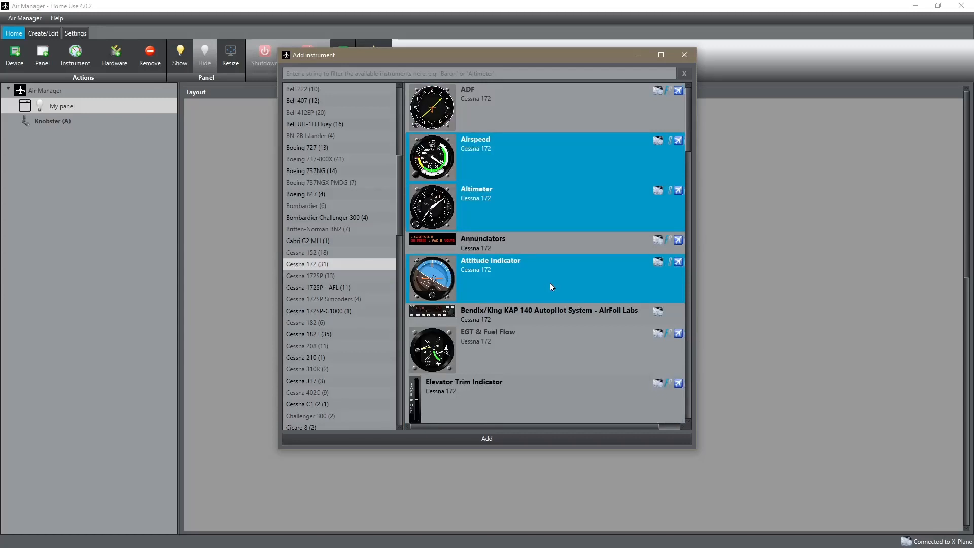
scroll(552, 288, "down", 8)
scroll(552, 287, "down", 5)
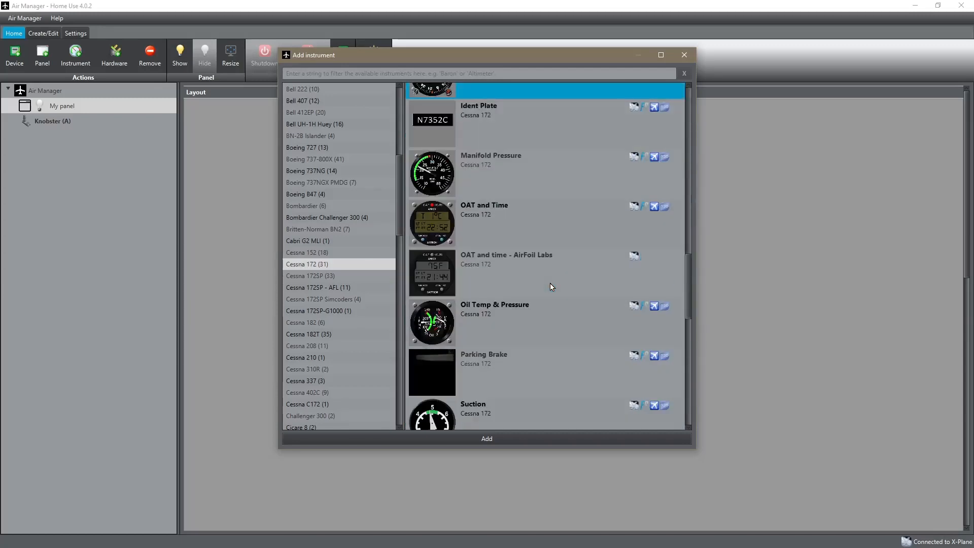
scroll(552, 288, "down", 7)
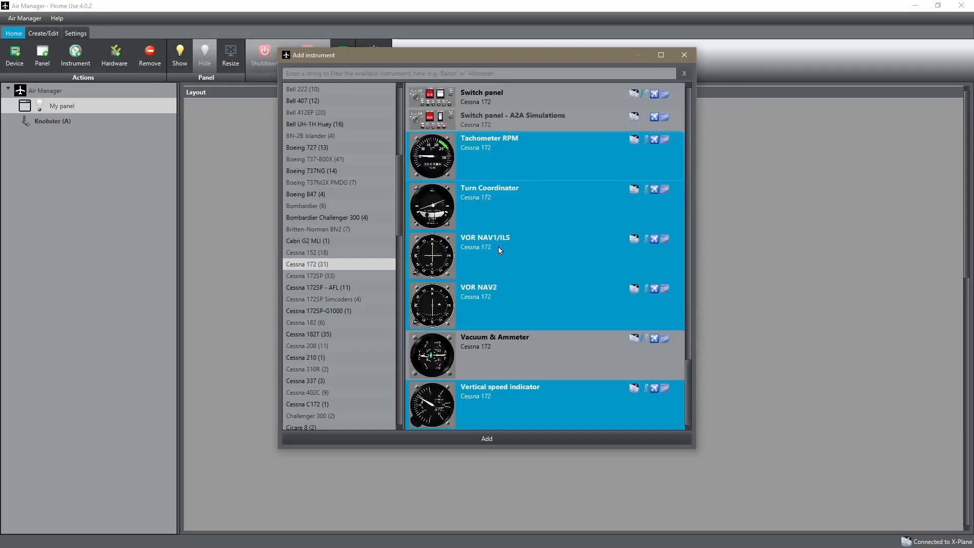
left_click(517, 303)
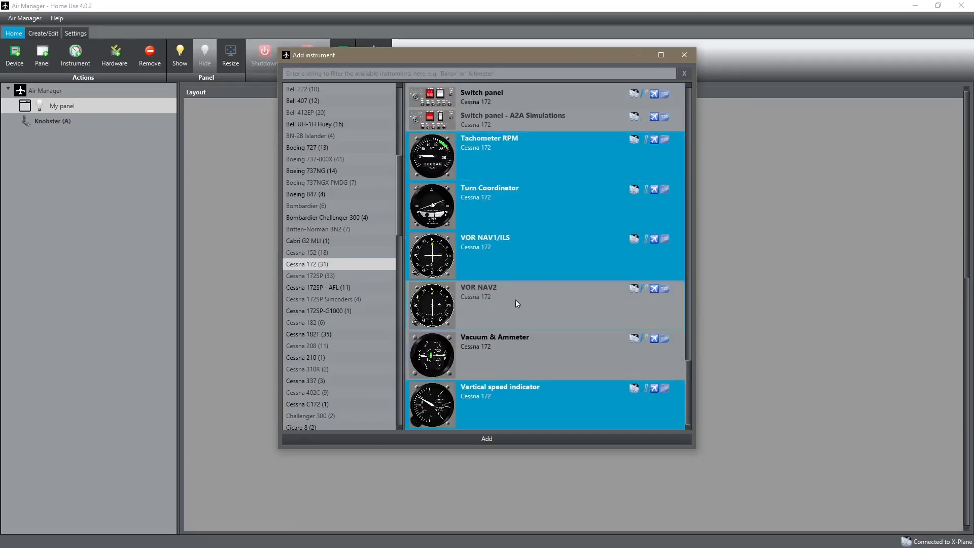
left_click(488, 439)
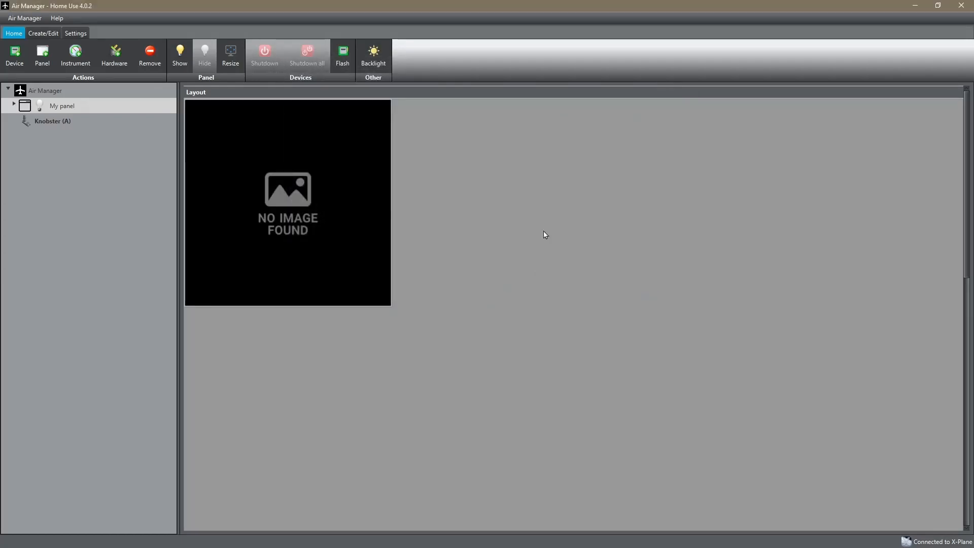
Move the Vertical speed indicator off the instrument stack to the lower right area of the panel layout.
left_click(539, 182)
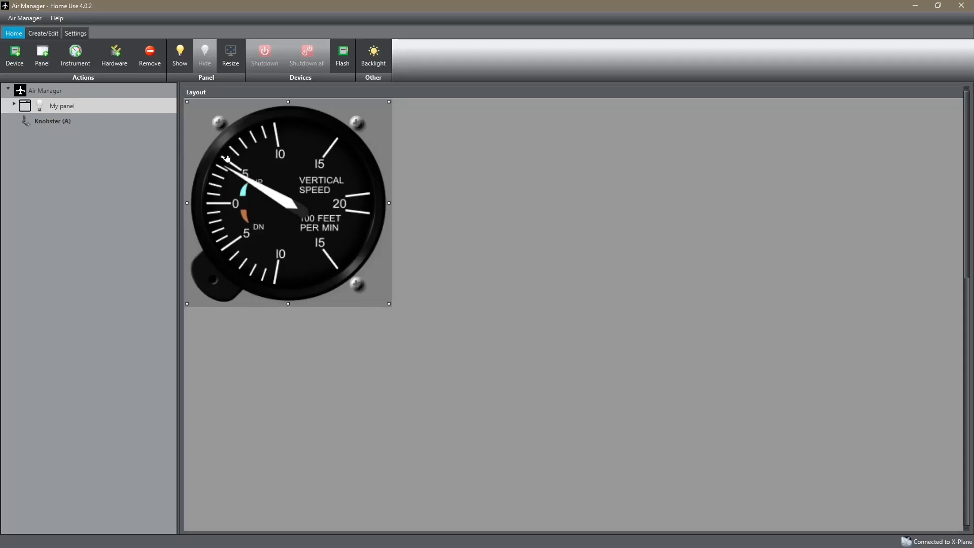
left_click(207, 140)
left_click_drag(203, 122, 684, 372)
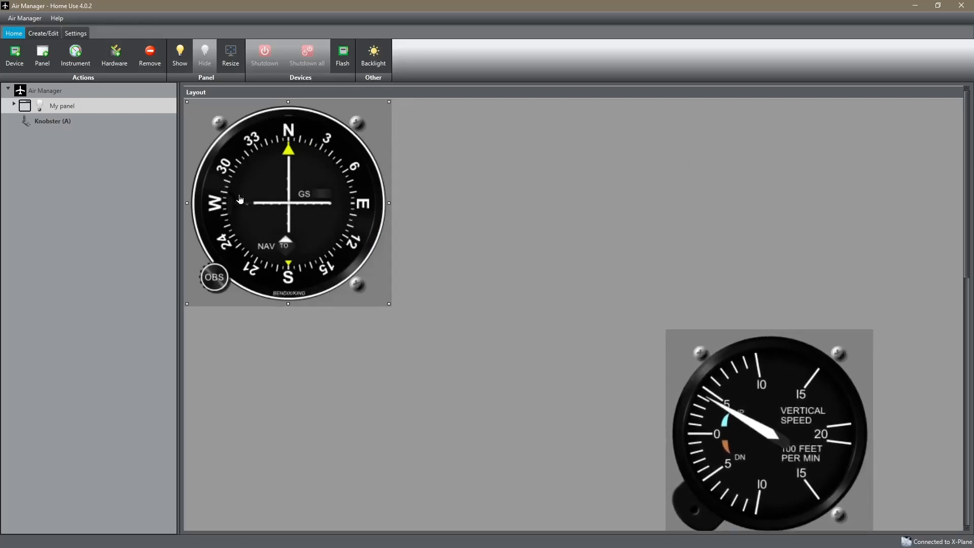
Place VOR NAV1/ILS at the layout's right edge in the lower row and move the Vertical speed indicator directly to its left.
left_click(270, 174)
left_click_drag(269, 174, 882, 443)
left_click_drag(803, 436, 680, 437)
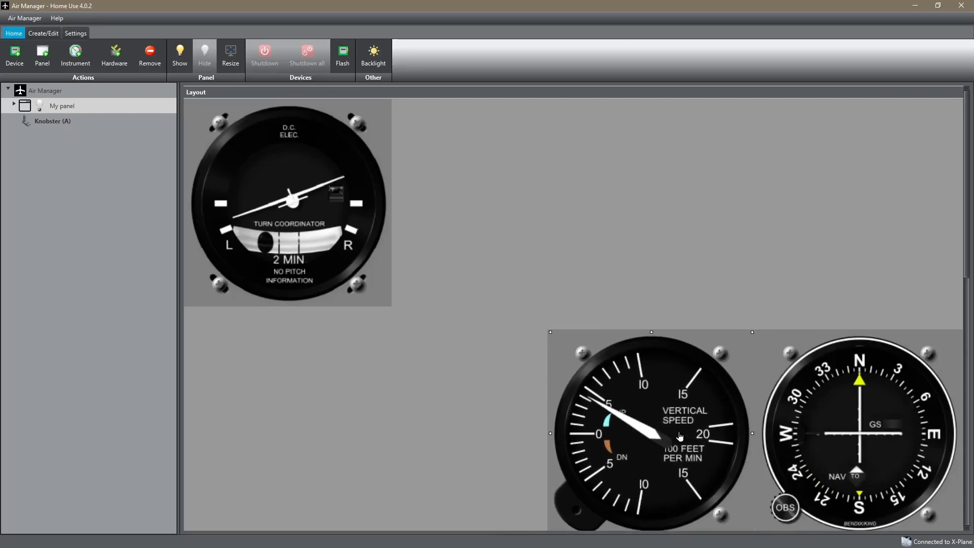
Move the Turn Coordinator, Tachometer RPM and Heading into the lower row, with Heading beside the Turn Coordinator and the Tachometer at VOR NAV1/ILS's spot.
left_click_drag(289, 186, 289, 415)
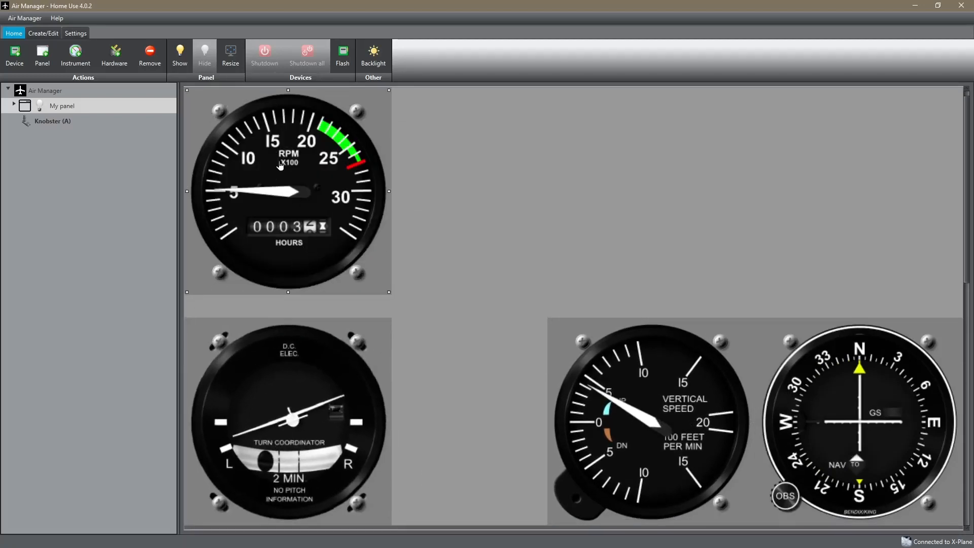
left_click_drag(365, 165, 901, 414)
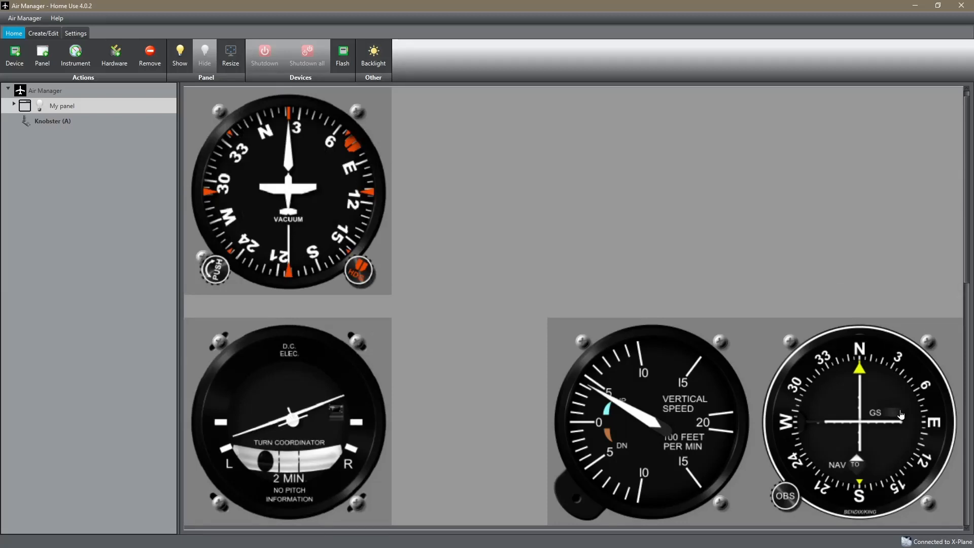
left_click(327, 161)
left_click_drag(327, 161, 535, 387)
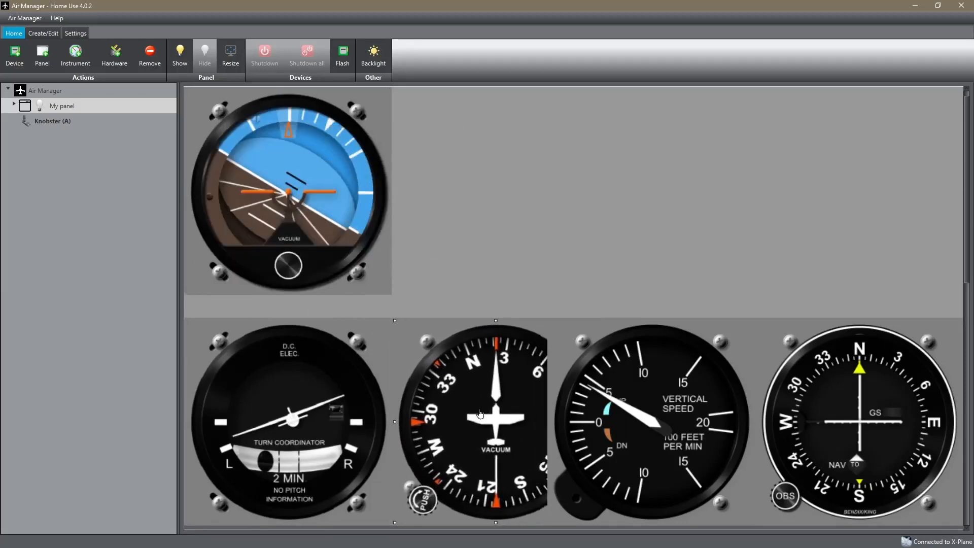
Line up Airspeed, Attitude Indicator and Altimeter side by side along the layout's upper edge and shrink the Attitude Indicator to about 412 pixels.
left_click(281, 184)
left_click_drag(281, 183, 595, 203)
left_click(229, 163)
mouse_move(229, 163)
left_mouse_down()
mouse_move(801, 164)
mouse_move(358, 163)
mouse_move(265, 166)
mouse_move(233, 180)
left_mouse_up()
left_click_drag(573, 180, 468, 183)
left_click_drag(310, 173, 269, 148)
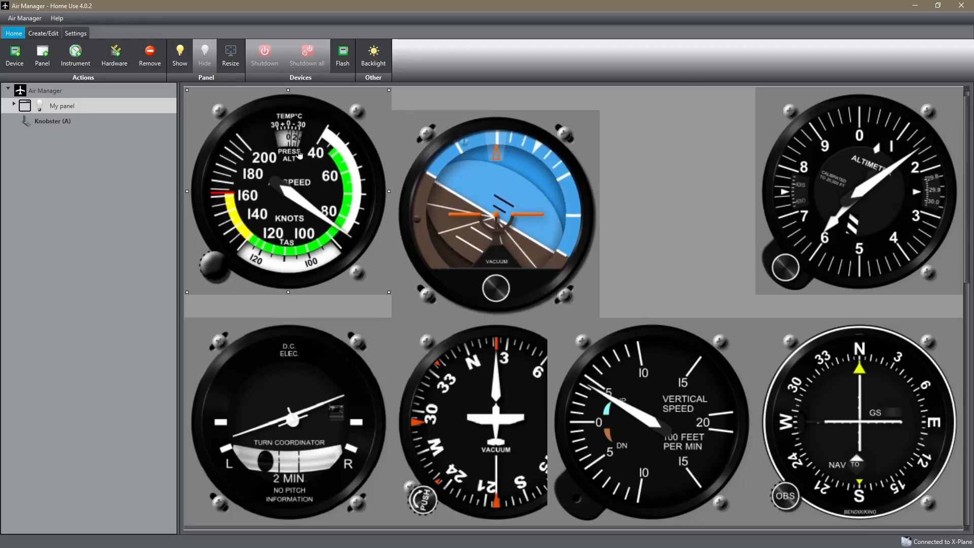
left_click_drag(451, 159, 449, 130)
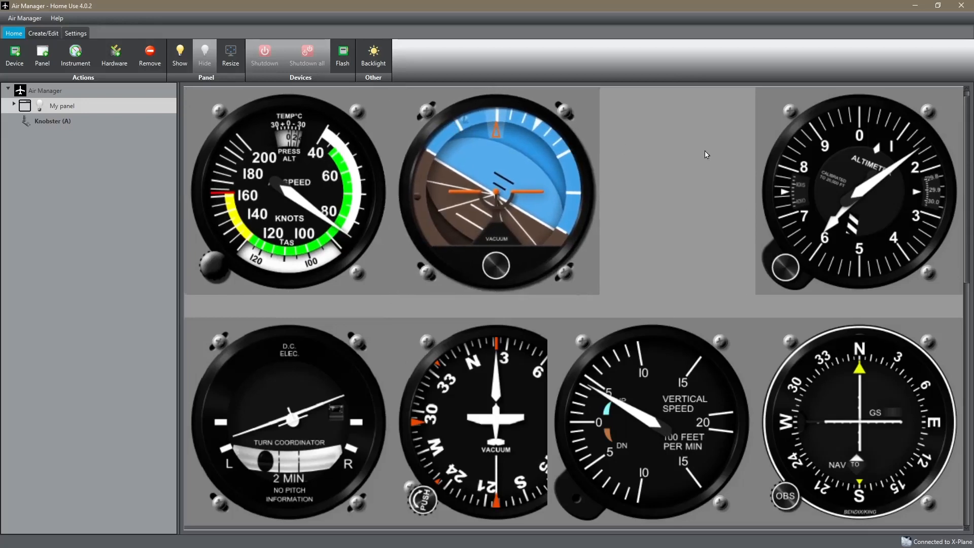
left_click_drag(777, 158, 623, 153)
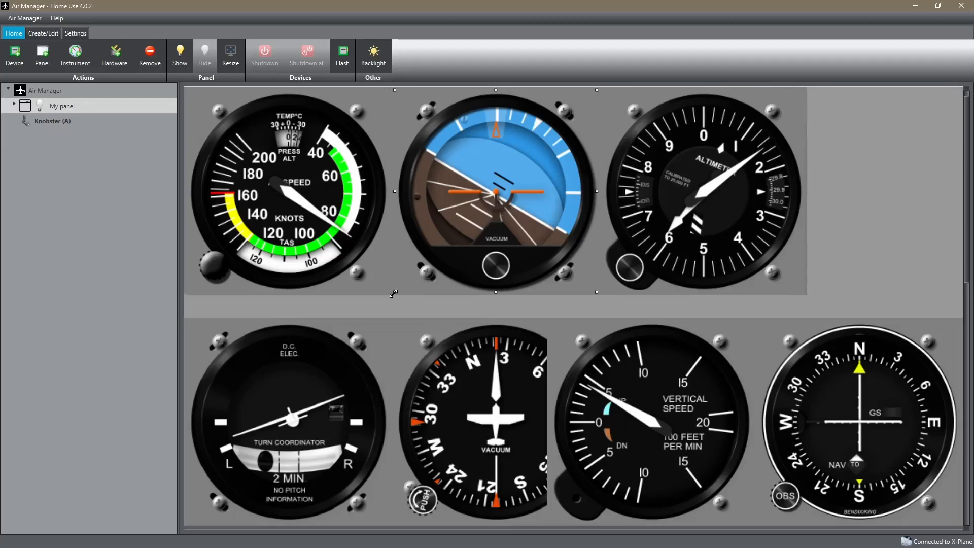
left_click_drag(393, 293, 431, 254)
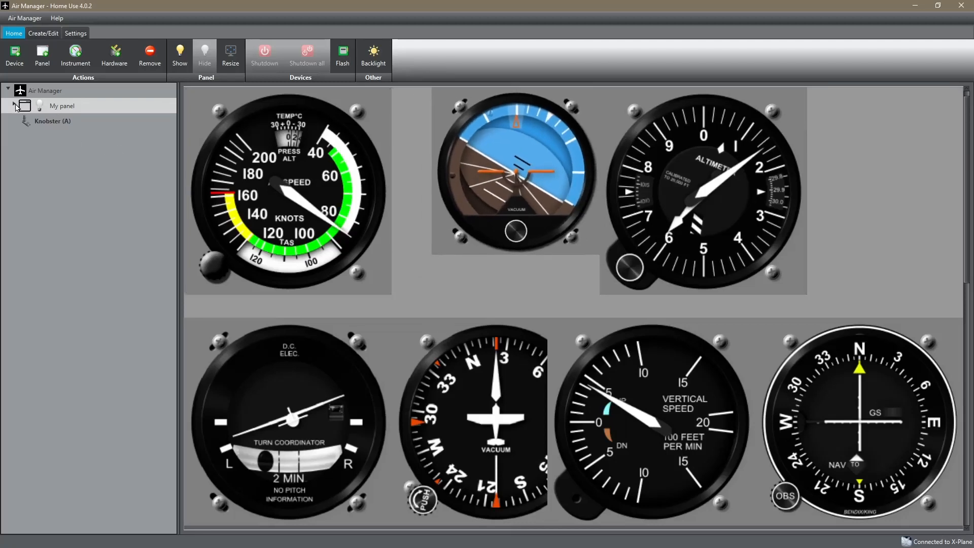
Set the Airspeed instrument's width to 400 with its aspect ratio preserved, and return to My panel's layout.
left_click(15, 106)
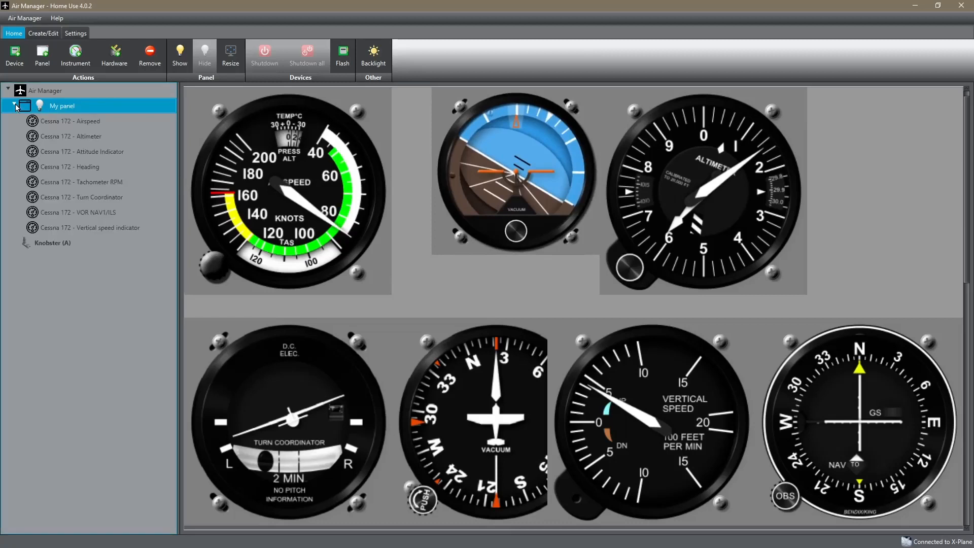
left_click(82, 122)
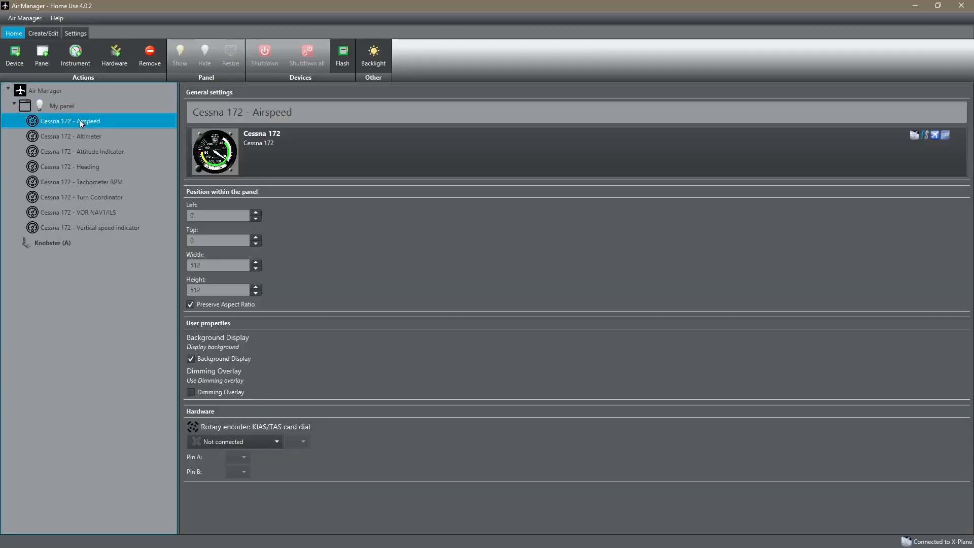
left_click(205, 265)
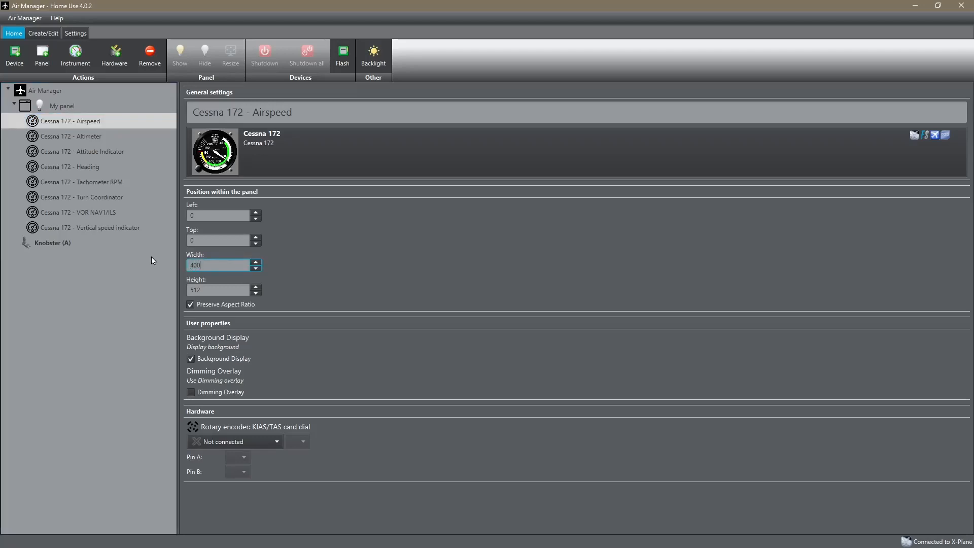
left_click(216, 293)
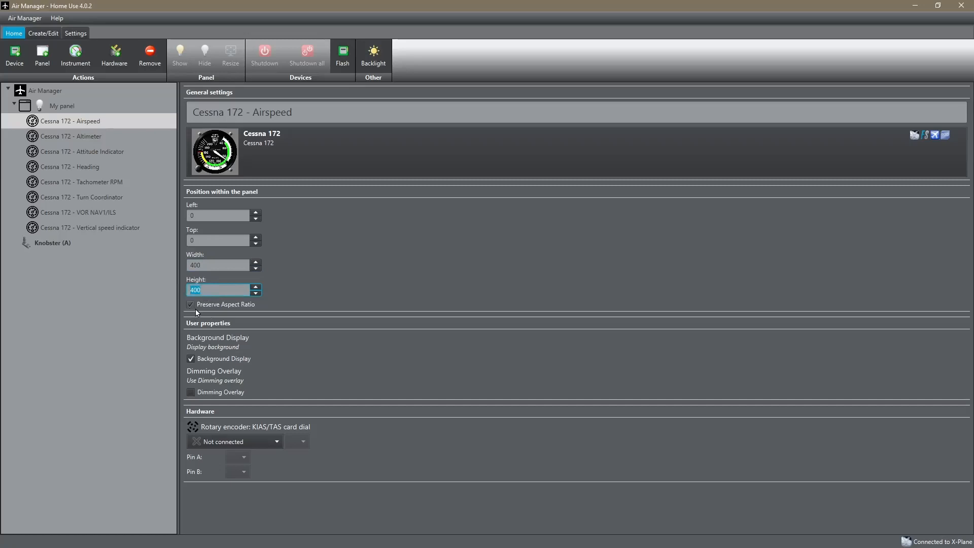
left_click(289, 298)
left_click(62, 106)
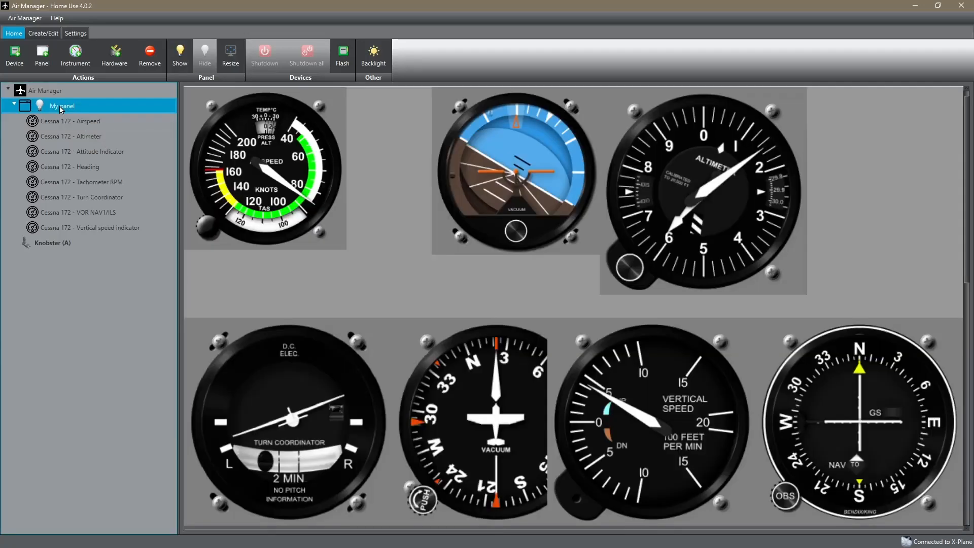
Set the width of both the Altimeter and the Attitude Indicator to 400 with their aspect ratios preserved.
left_click(79, 137)
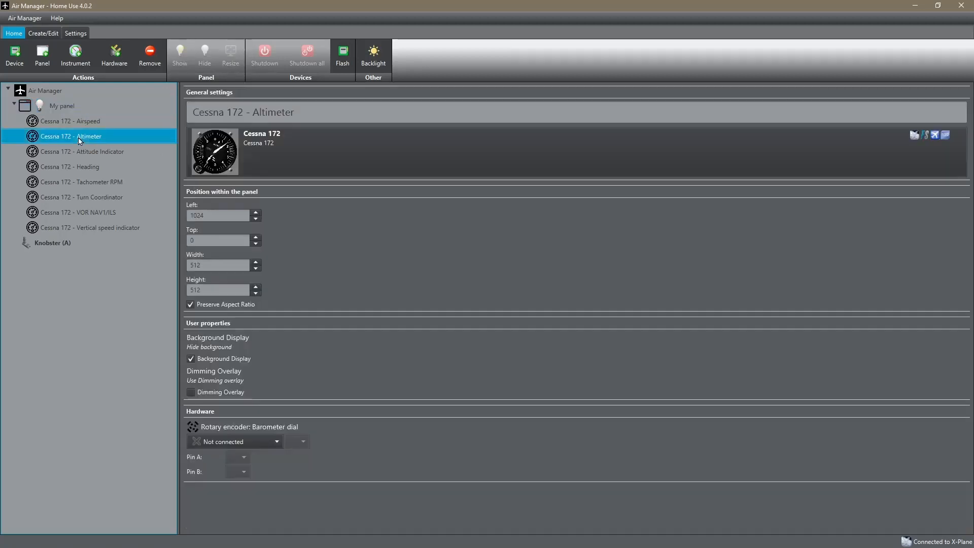
double_click(213, 265)
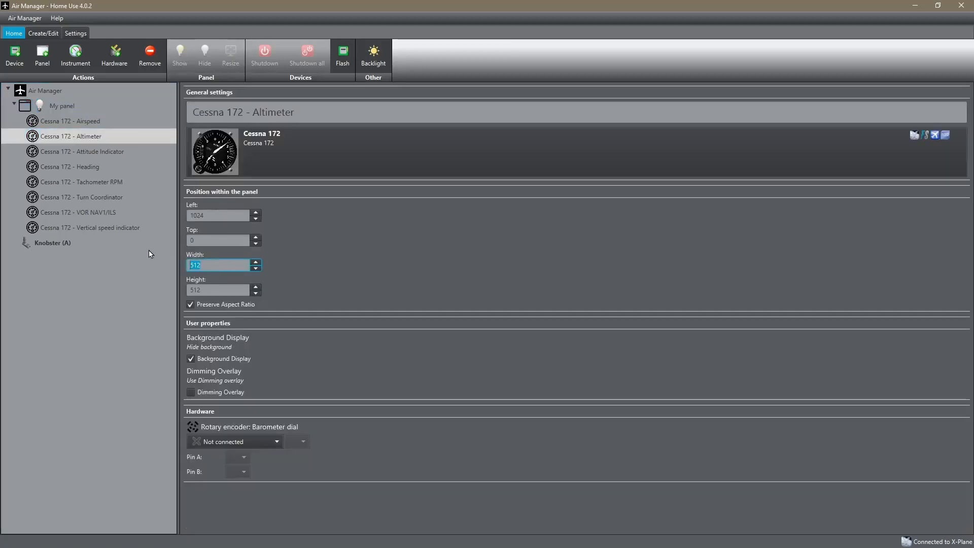
type("400")
left_click(104, 152)
double_click(202, 265)
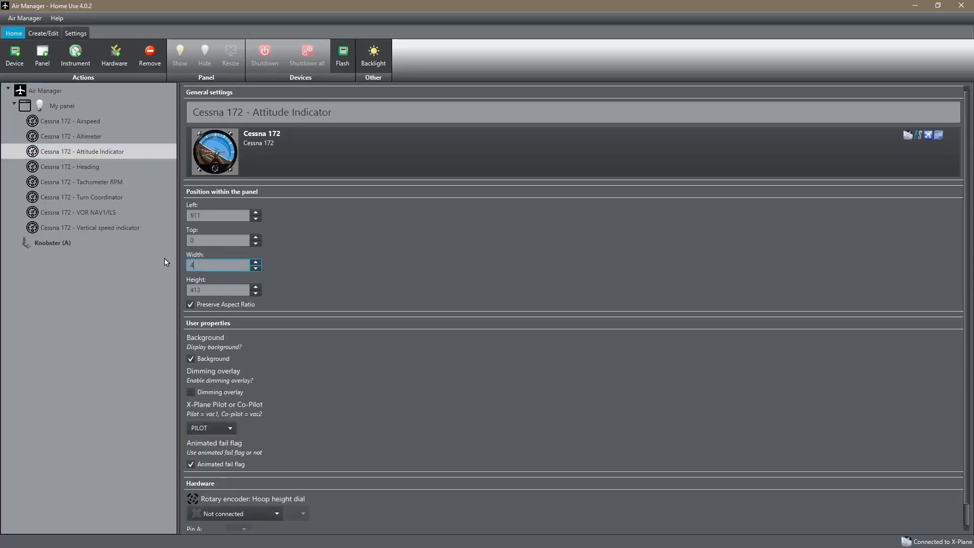
type("400")
Set the width of the Heading and Tachometer RPM instruments to 400 with their aspect ratios preserved.
left_click(88, 167)
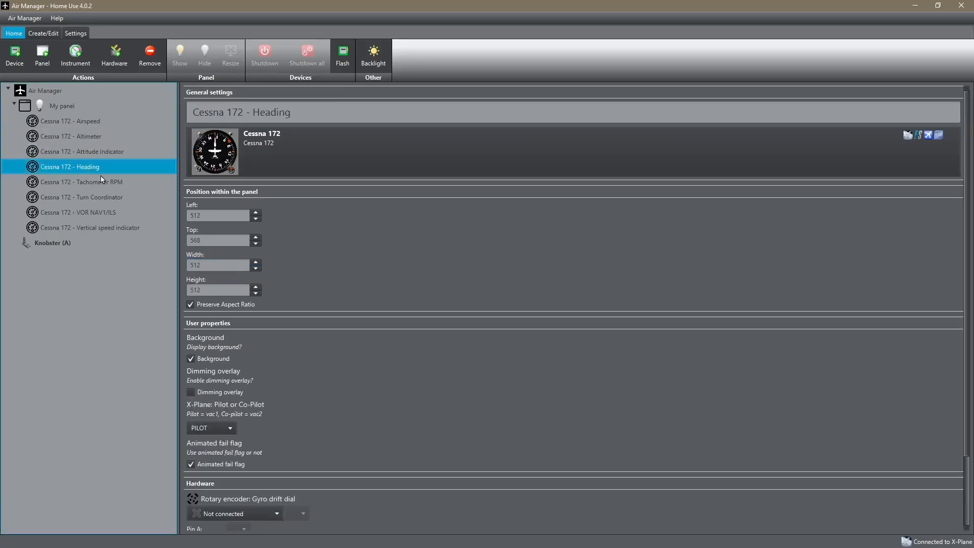
double_click(206, 265)
type("400")
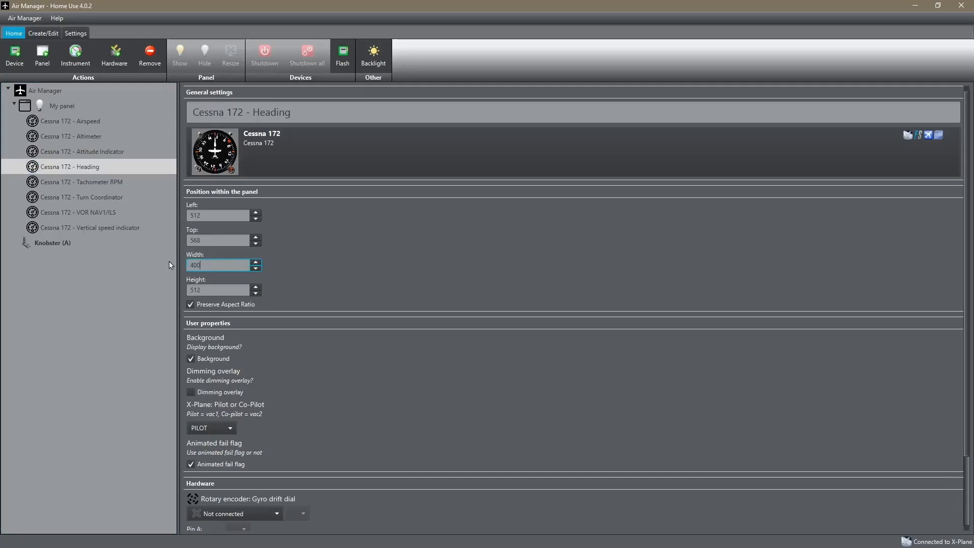
double_click(198, 266)
type("400")
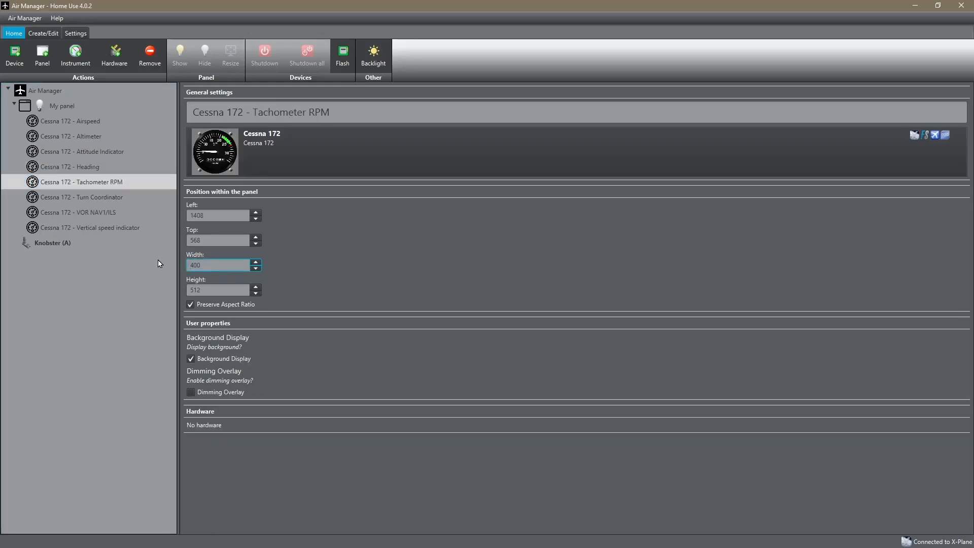
key("Tab")
Set the width of the Turn Coordinator and VOR NAV1/ILS instruments to 400 with their aspect ratios preserved.
left_click(108, 201)
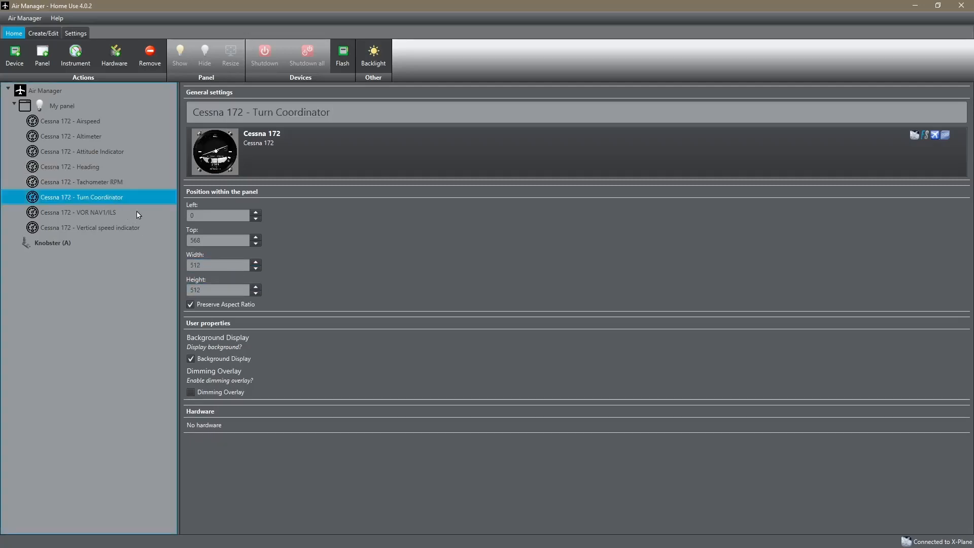
double_click(206, 265)
type("4")
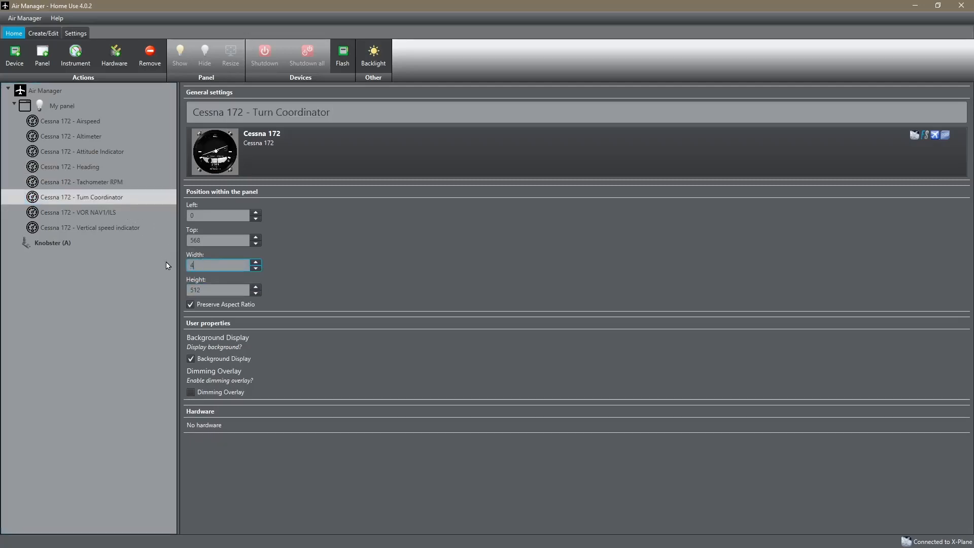
type("00")
left_click(118, 213)
double_click(203, 265)
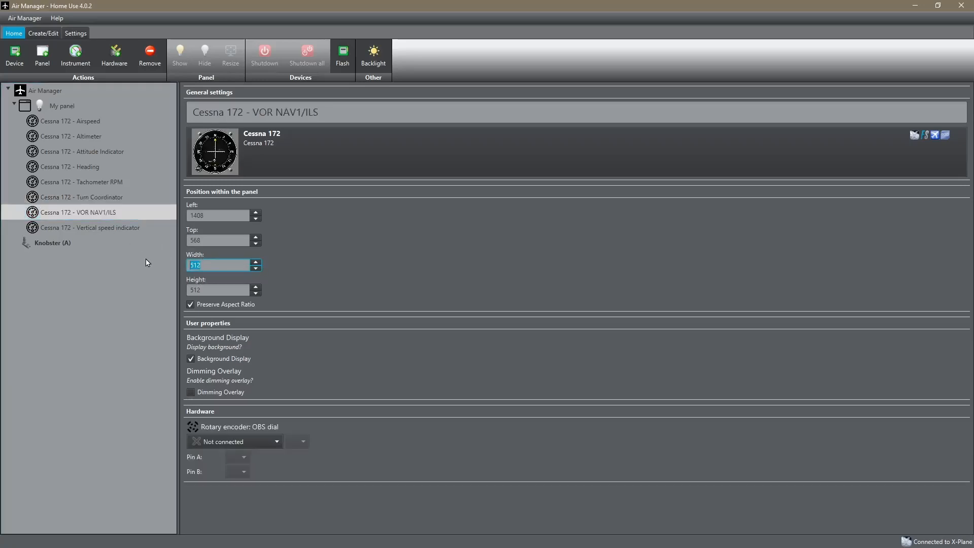
type("400")
Set the Vertical speed indicator's width to 400 with its aspect ratio preserved, and return to My panel's layout.
left_click(117, 227)
double_click(206, 265)
type("4")
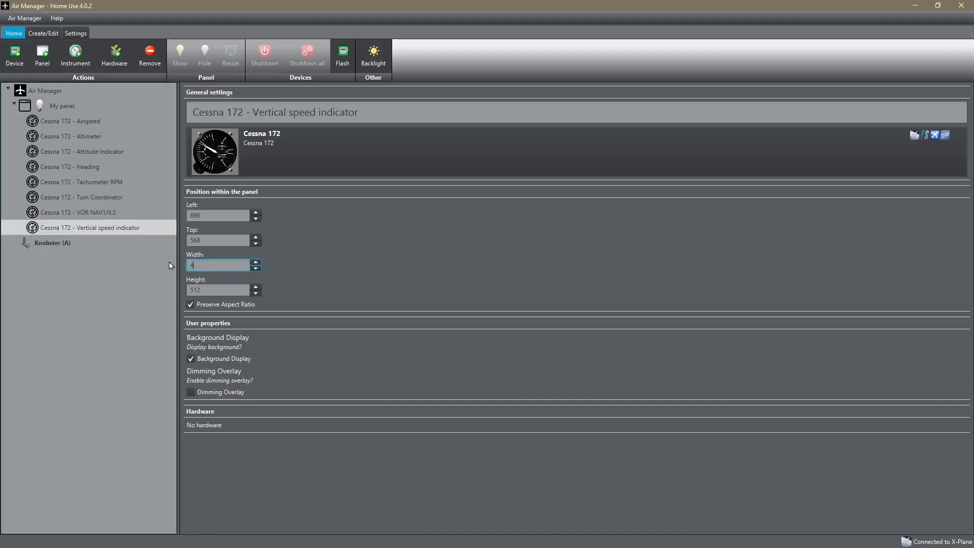
key("Tab")
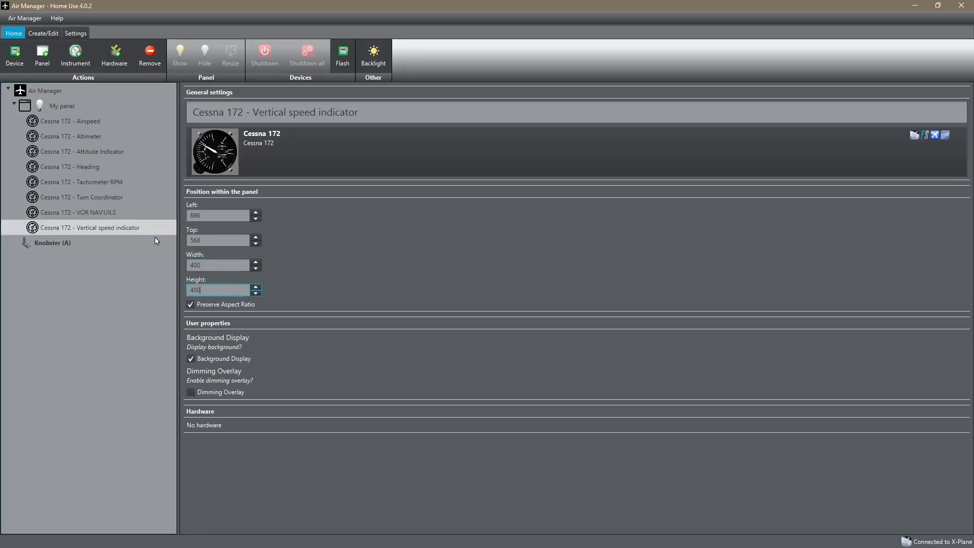
left_click(83, 124)
left_click(65, 110)
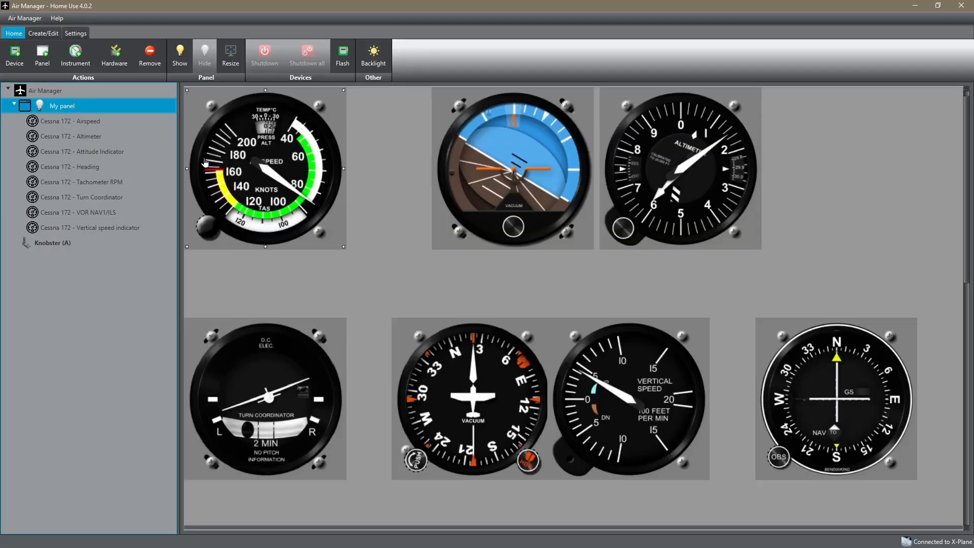
Move Airspeed slightly inward from the panel corner and snap the Attitude Indicator and Altimeter beside it as a gapless upper row.
left_click_drag(290, 169, 315, 193)
left_click_drag(510, 174, 457, 194)
left_click(670, 182)
left_click_drag(670, 183, 611, 204)
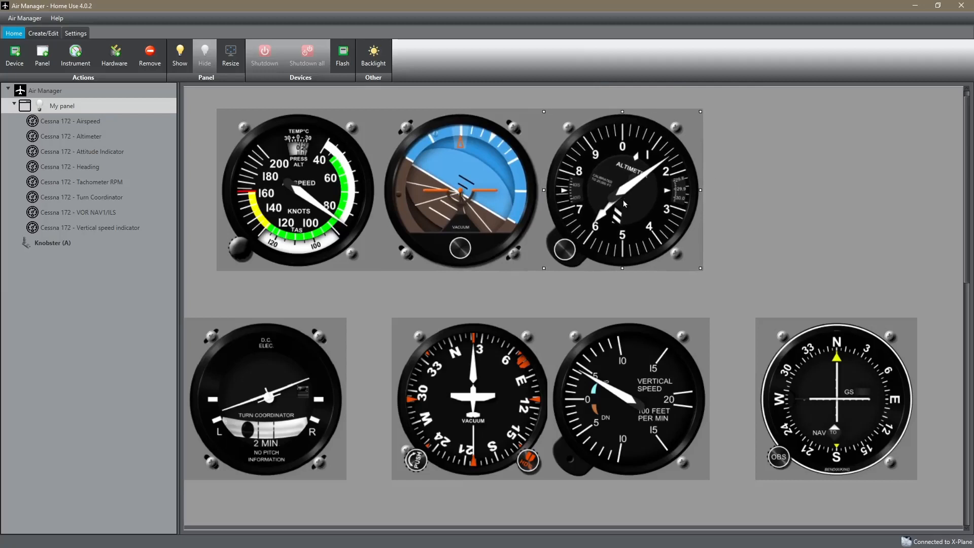
Snap the Turn Coordinator, Heading and Vertical speed indicator directly under the Airspeed, Attitude Indicator and Altimeter respectively.
left_click_drag(269, 390, 301, 344)
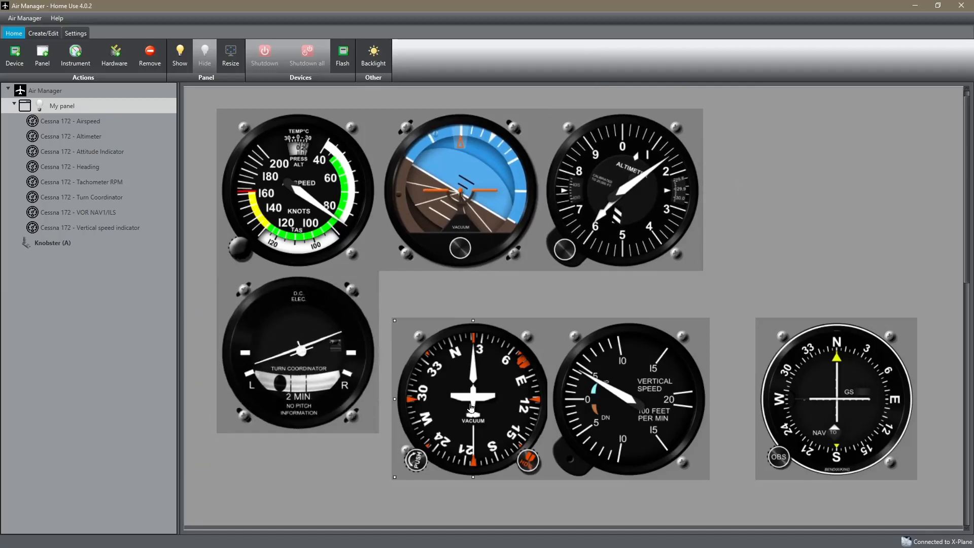
left_click_drag(471, 408, 469, 362)
left_click_drag(600, 399, 594, 353)
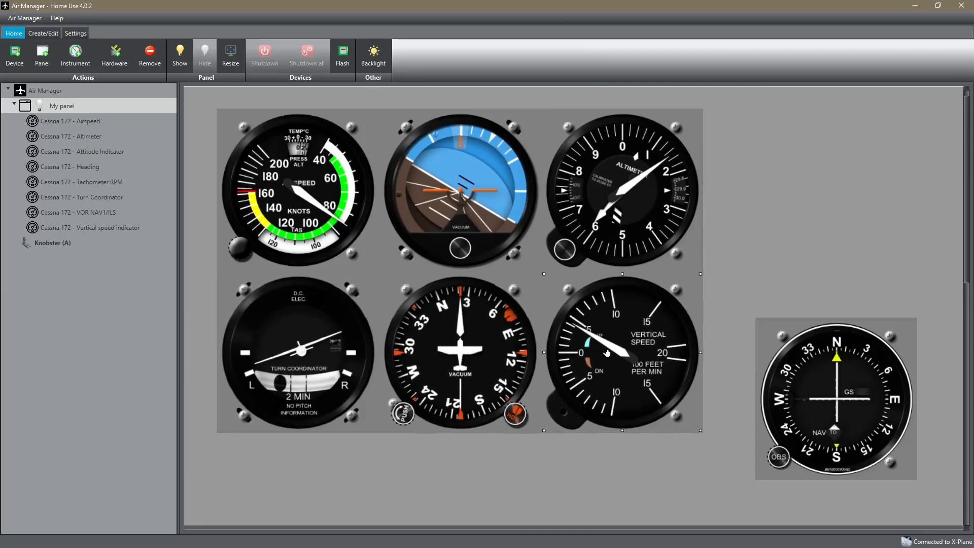
Place the Tachometer RPM directly to the right of the Vertical speed indicator and stack VOR NAV1/ILS exactly on top of it.
left_click_drag(837, 392, 450, 416)
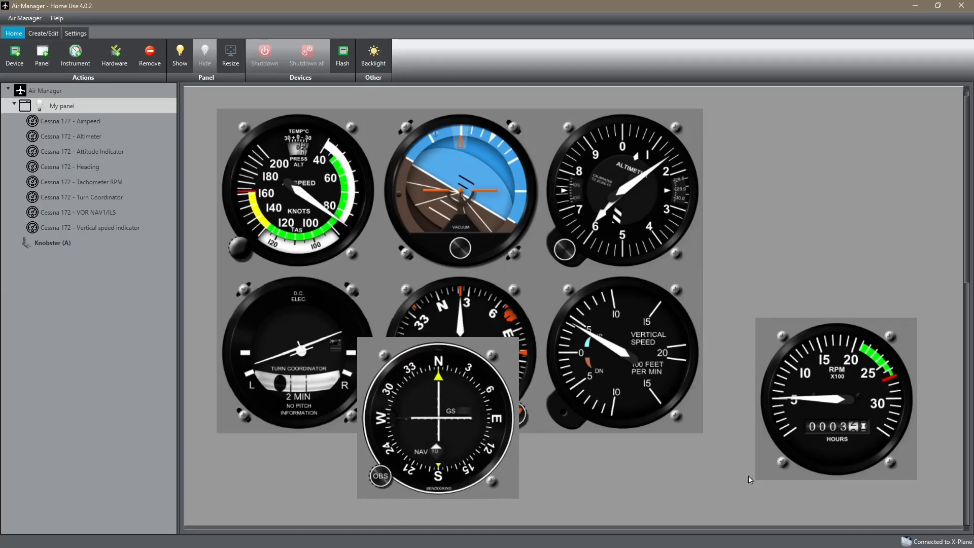
left_click_drag(864, 409, 812, 362)
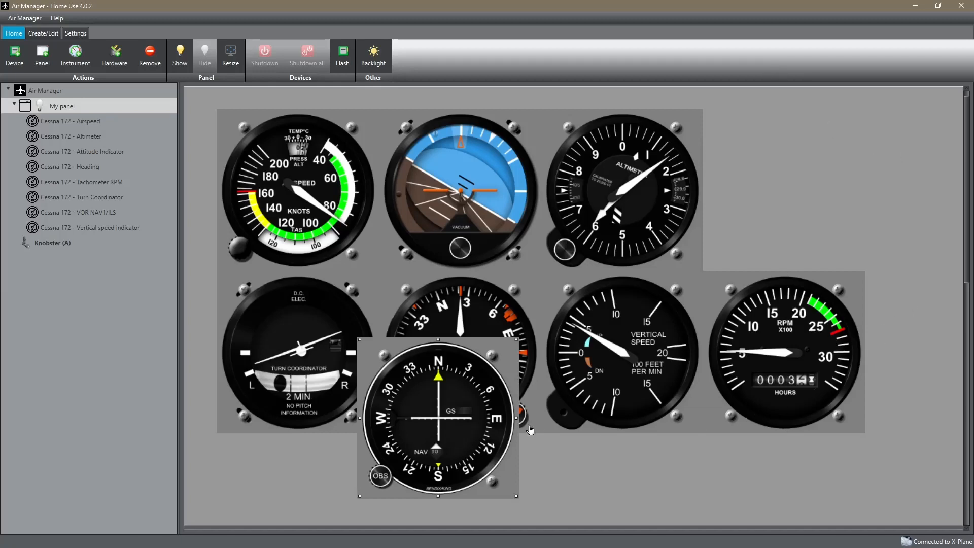
left_click(389, 447)
left_click_drag(383, 441, 787, 208)
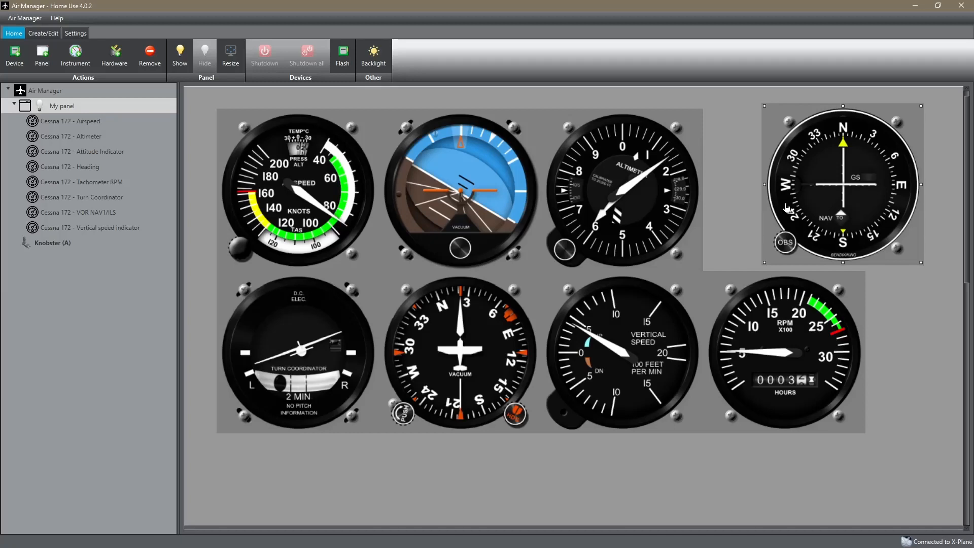
left_click_drag(787, 208, 731, 376)
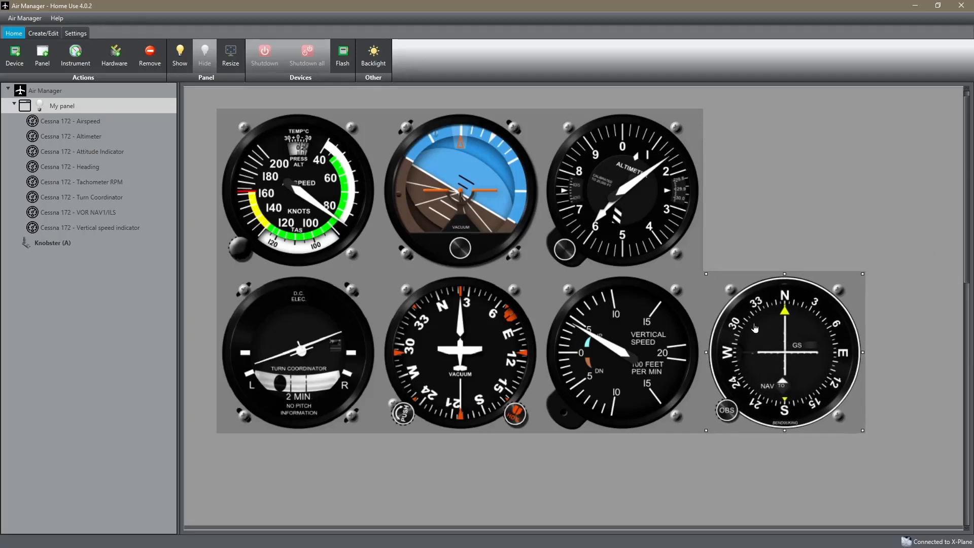
Review the settings and panel positions of the Tachometer RPM, Airspeed, Altimeter, Attitude Indicator and Vertical speed indicator.
left_click(248, 234)
left_click(93, 184)
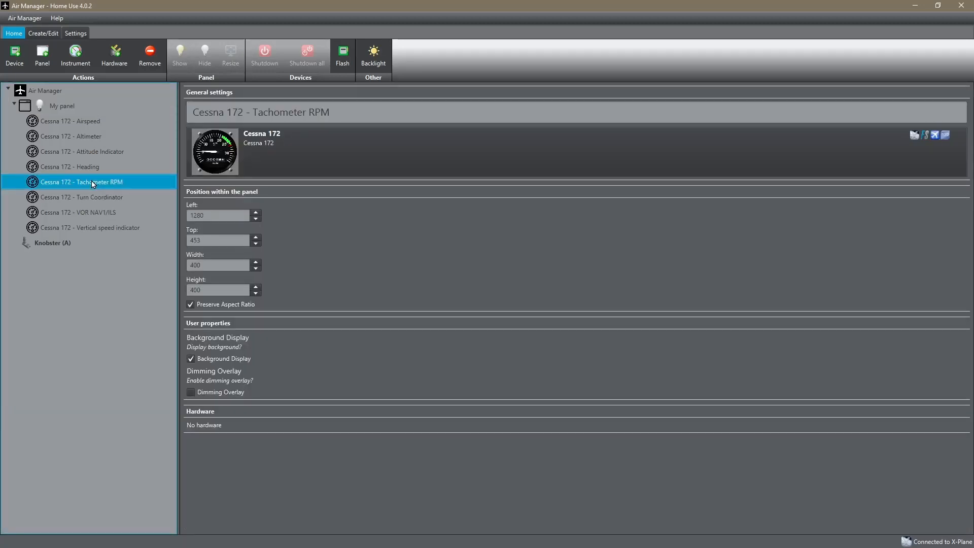
left_click(88, 124)
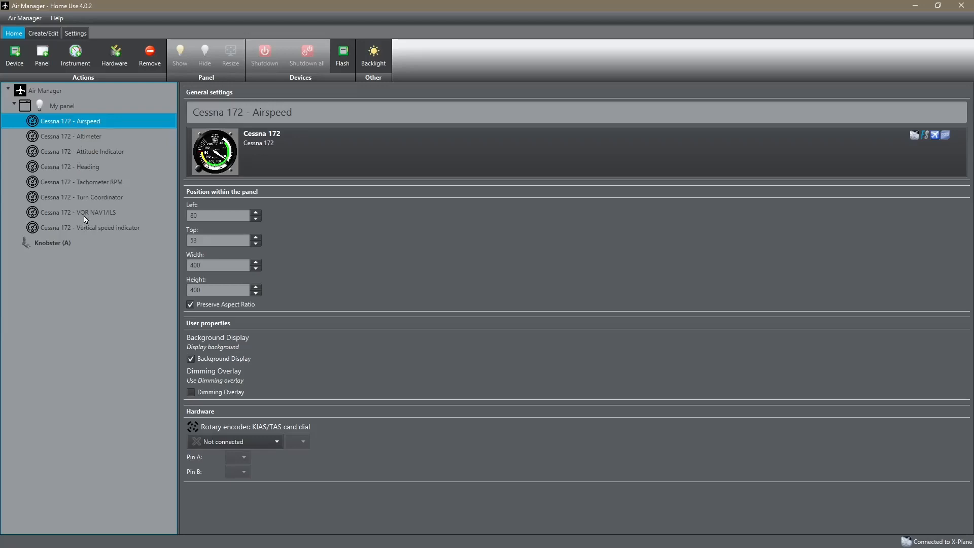
left_click(81, 137)
left_click(84, 152)
left_click(85, 123)
left_click(89, 233)
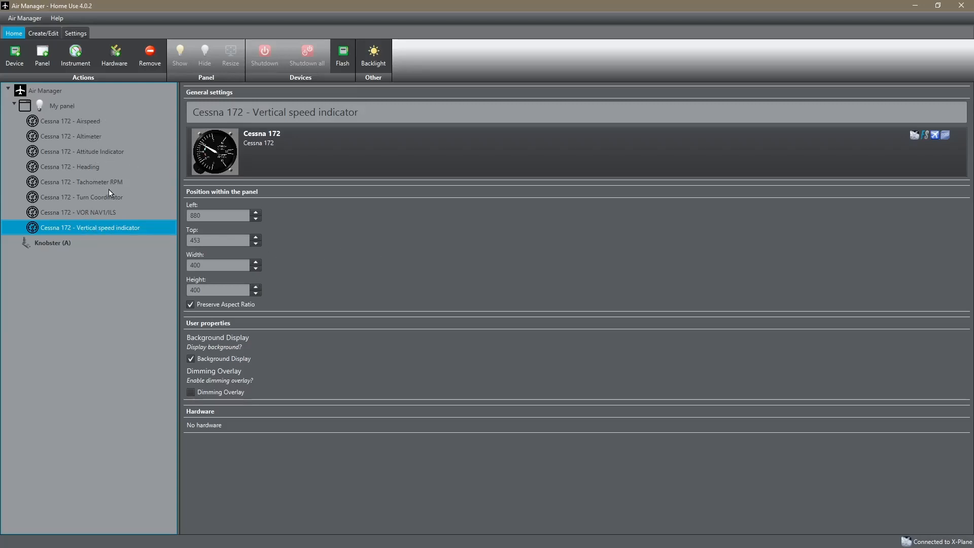
left_click(98, 154)
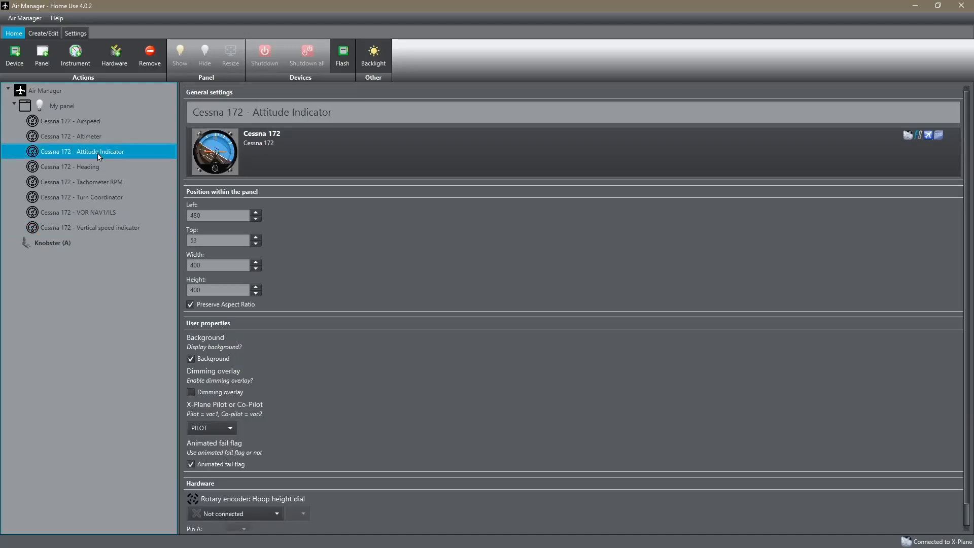
Reorder My panel's instruments so the Attitude Indicator comes directly before the Altimeter and the Turn Coordinator directly before the Heading.
key("ctrl+Up")
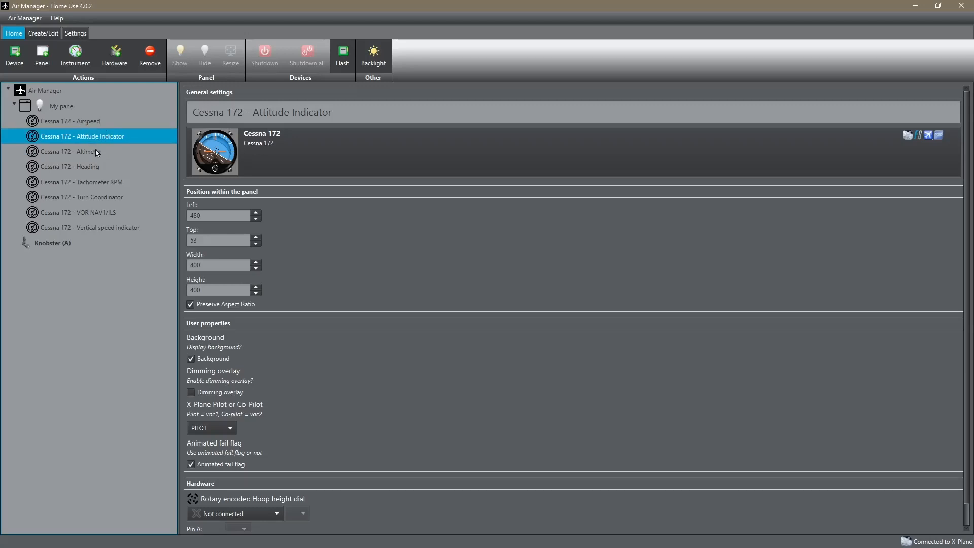
left_click(84, 202)
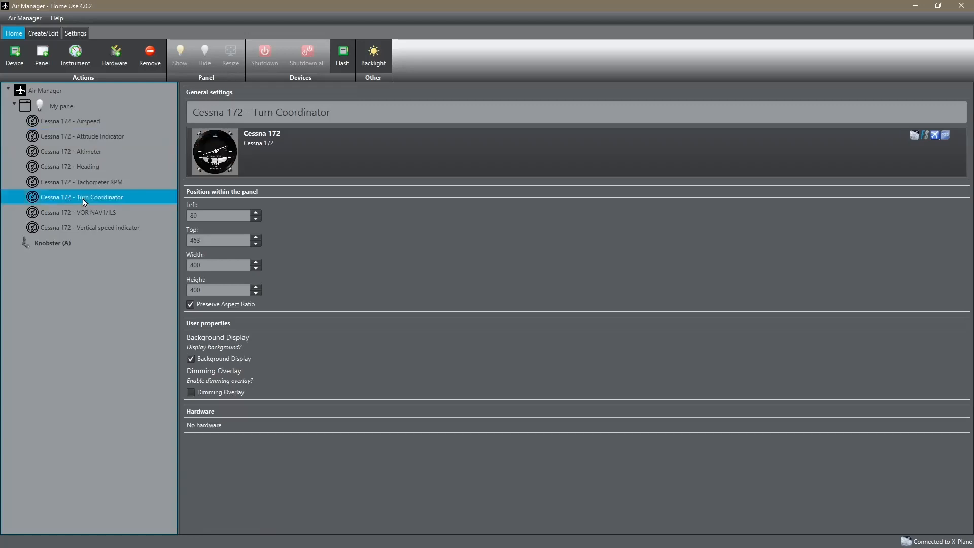
key("ctrl+Up")
key("ctrl+Up")
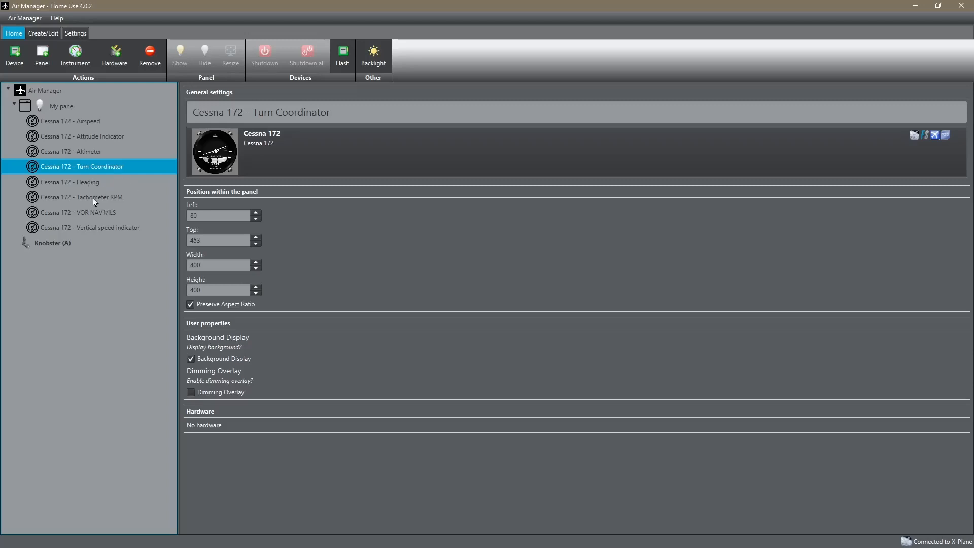
Move the Vertical speed indicator directly after Heading in My panel's instrument order and view the panel layout.
left_click(94, 230)
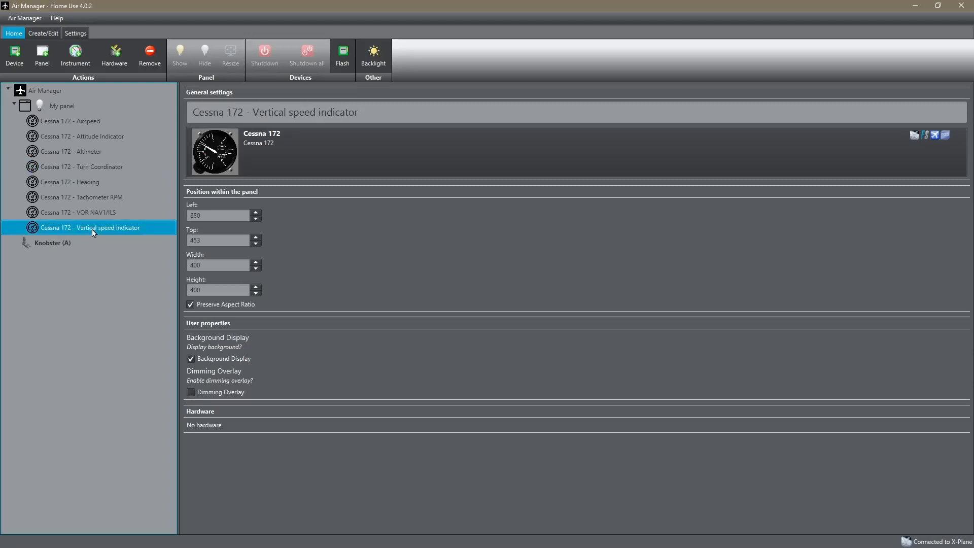
key("ctrl+Up")
key("ctrl+Up")
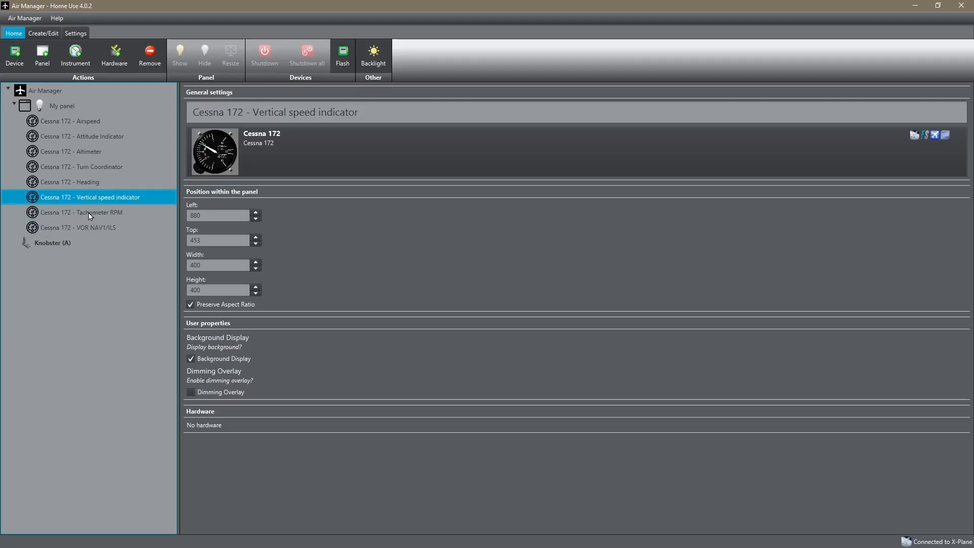
left_click(65, 107)
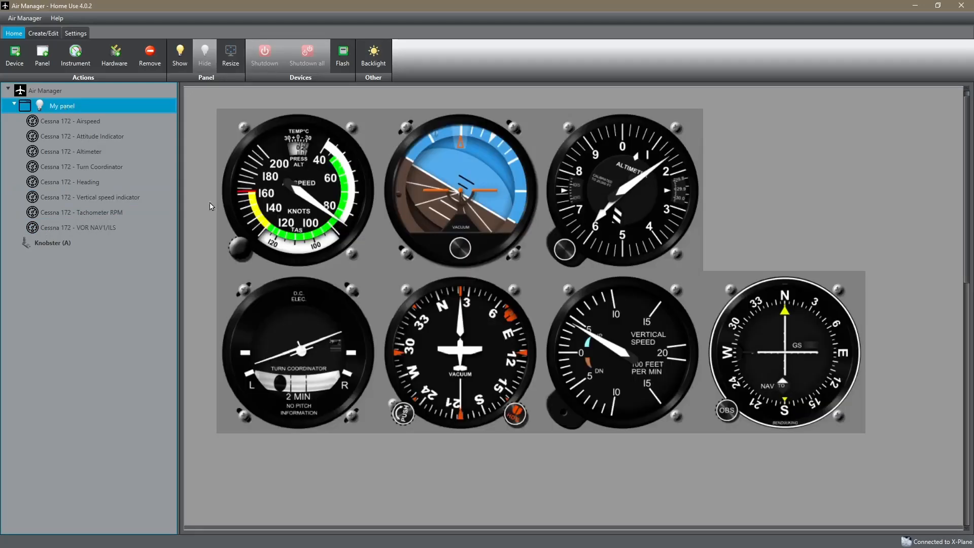
Move VOR NAV1/ILS ahead of Tachometer RPM in the instrument order and check how the two overlapping gauges stack in My panel.
left_click(79, 231)
key("ctrl+Up")
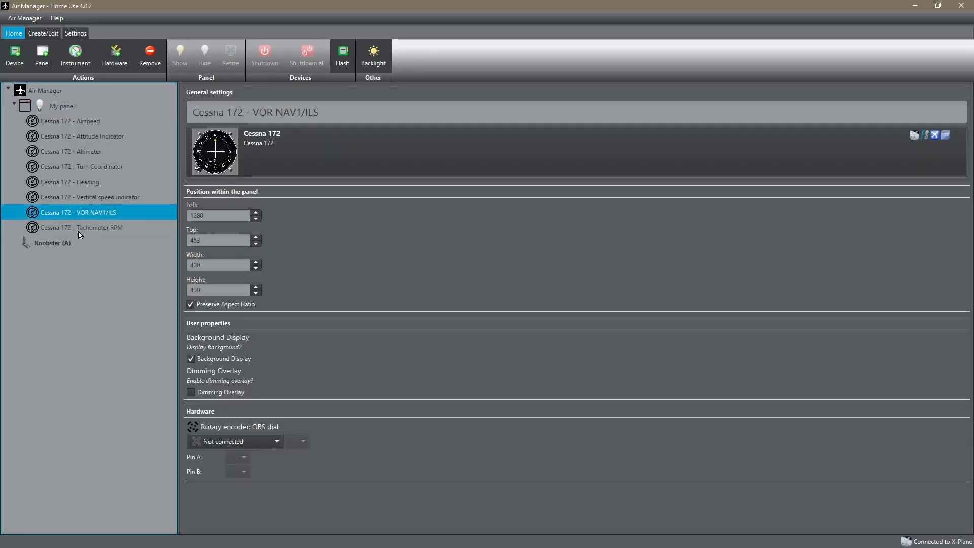
left_click(68, 107)
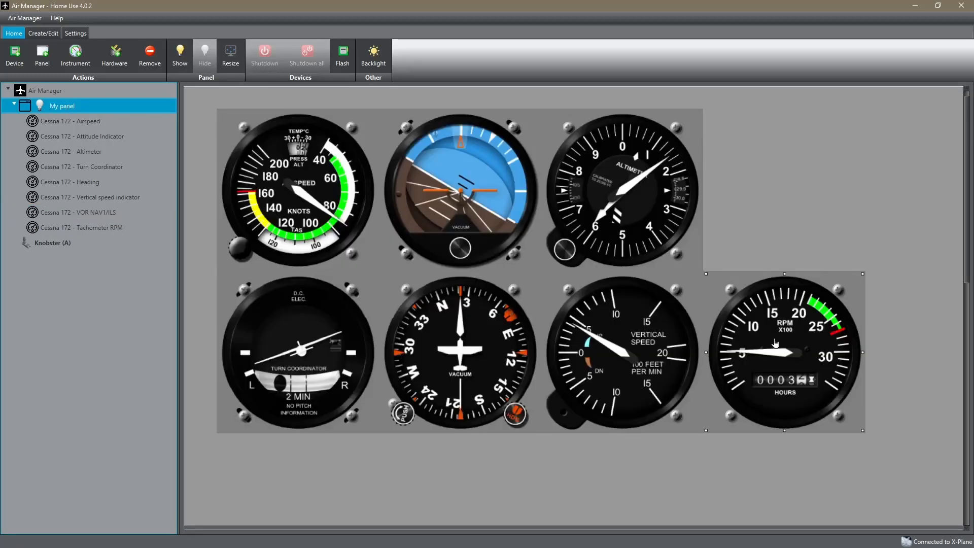
mouse_move(763, 321)
left_mouse_down()
mouse_move(855, 411)
mouse_move(822, 361)
mouse_move(764, 323)
left_mouse_up()
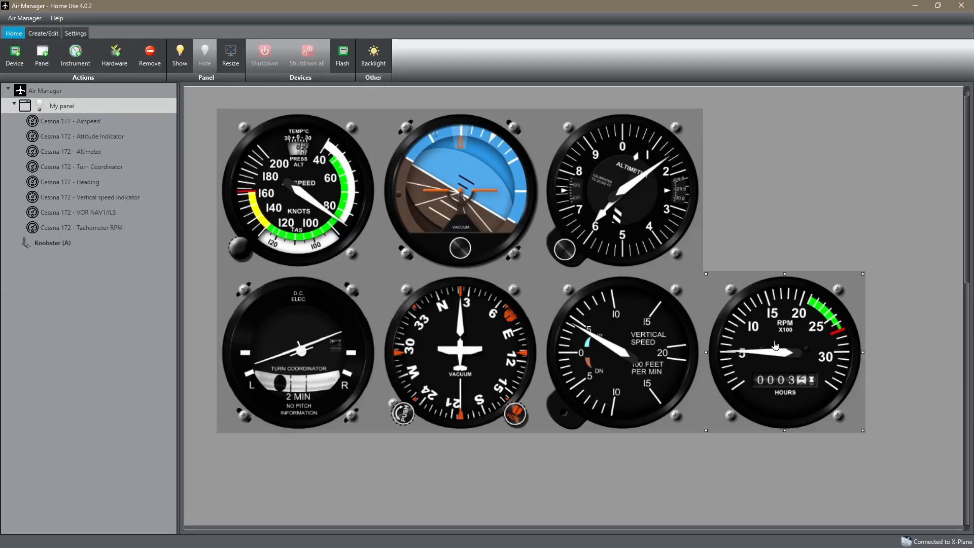
Put VOR NAV1/ILS back after Tachometer RPM in the instrument order and check the stacking in My panel.
left_click(84, 213)
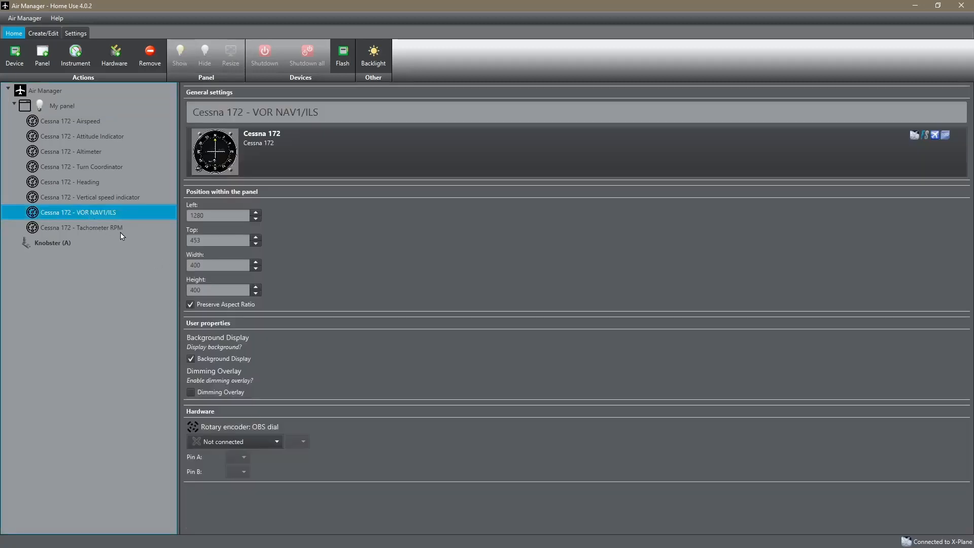
left_click_drag(122, 236, 122, 236)
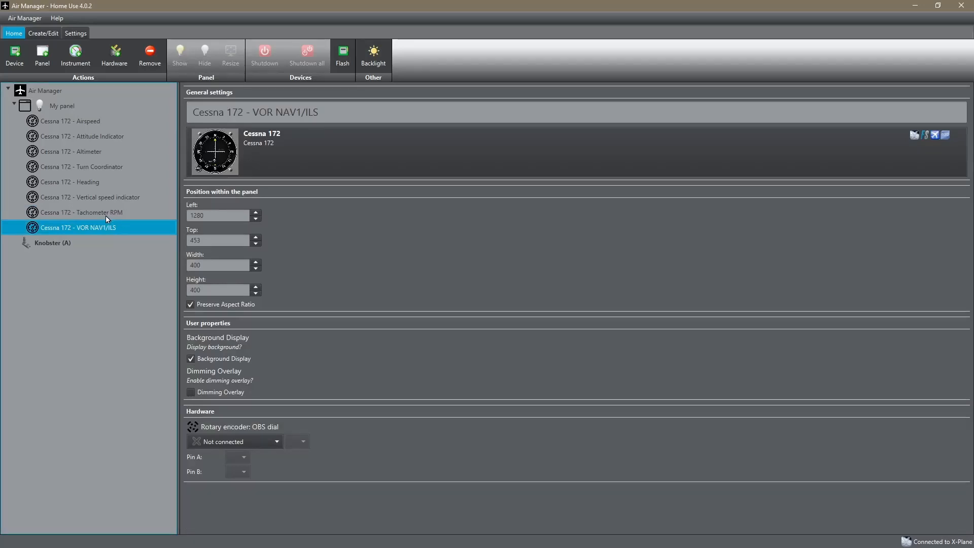
left_click(106, 216)
left_click(63, 105)
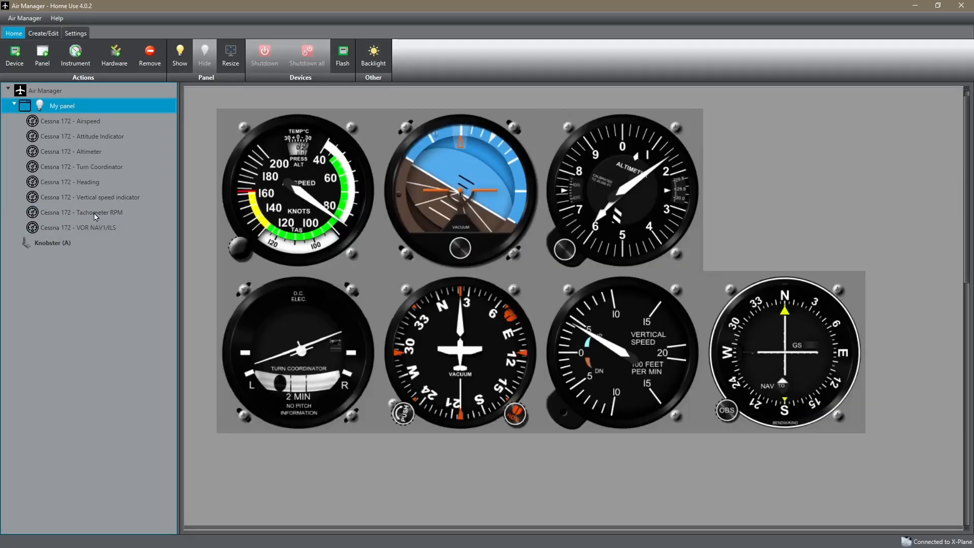
left_click(412, 391)
left_click(756, 378)
Compare the editor's library of custom panels with the contents of My panel in the main panel view.
left_click(44, 35)
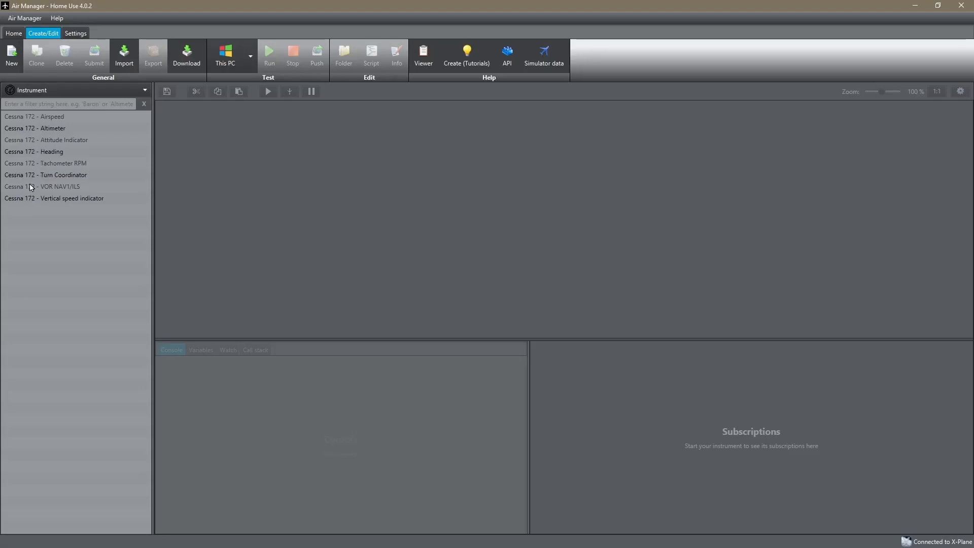
left_click(145, 90)
left_click(49, 116)
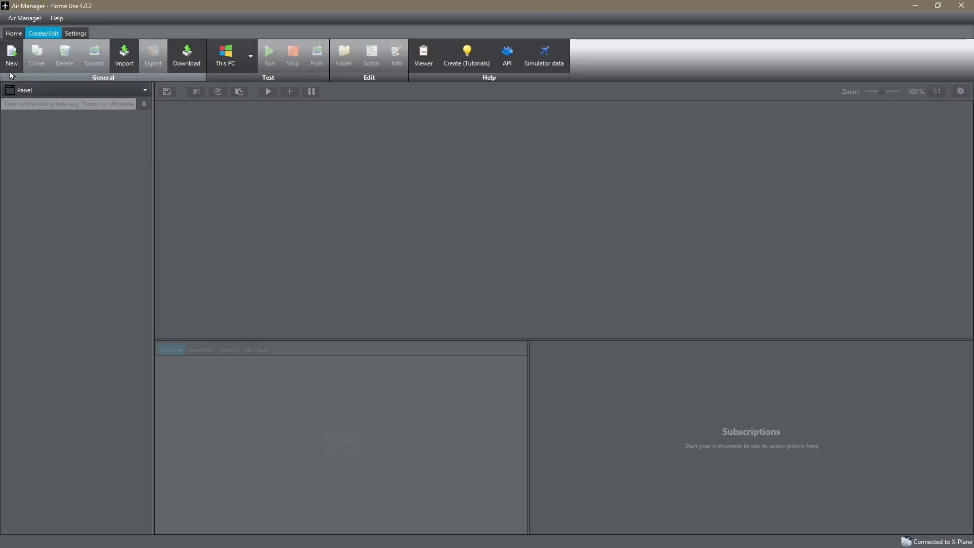
left_click(14, 33)
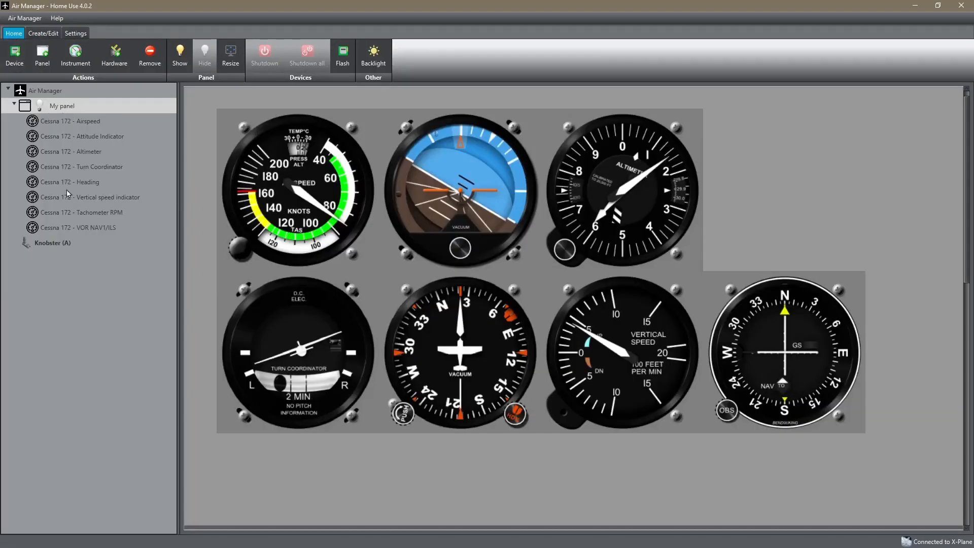
left_click(49, 33)
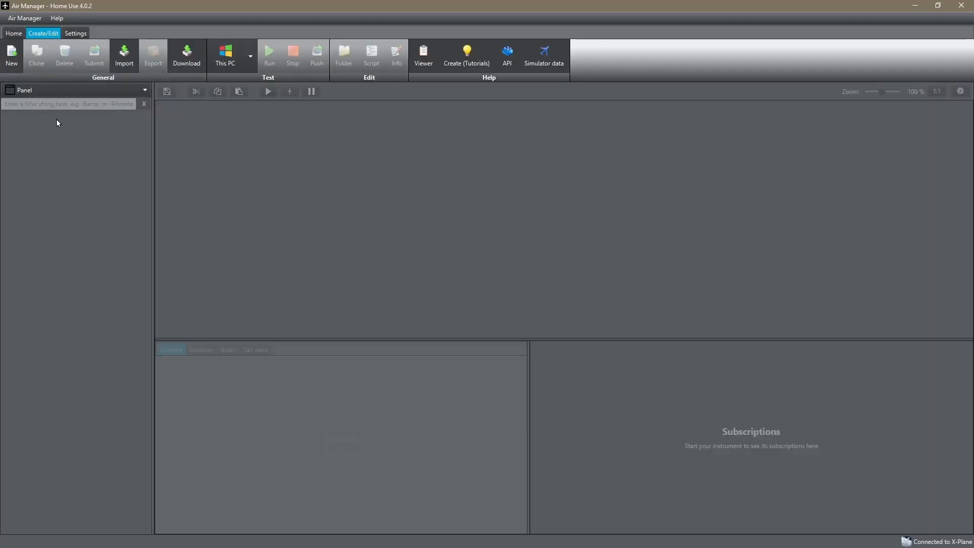
left_click(13, 33)
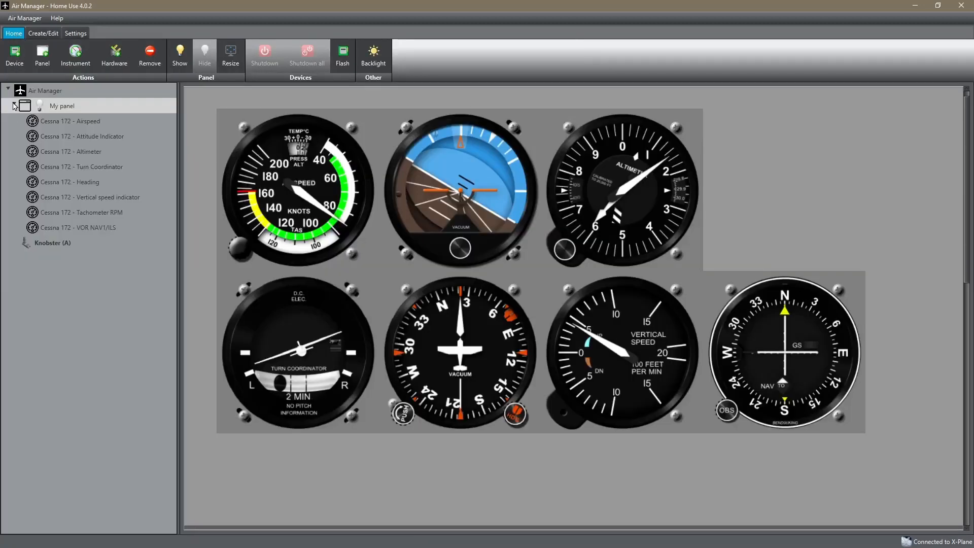
left_click(14, 105)
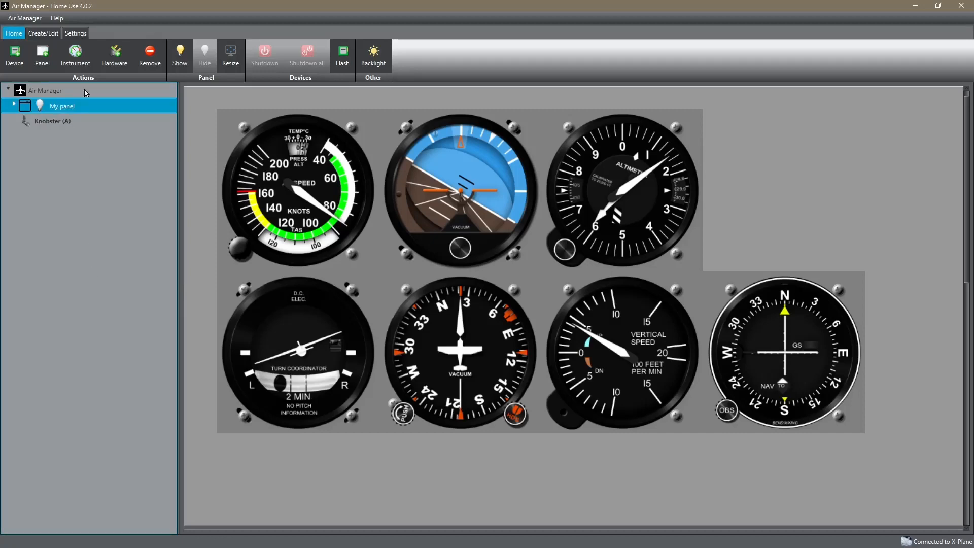
Switch the editor from instruments to panels and create a new panel.
left_click(44, 34)
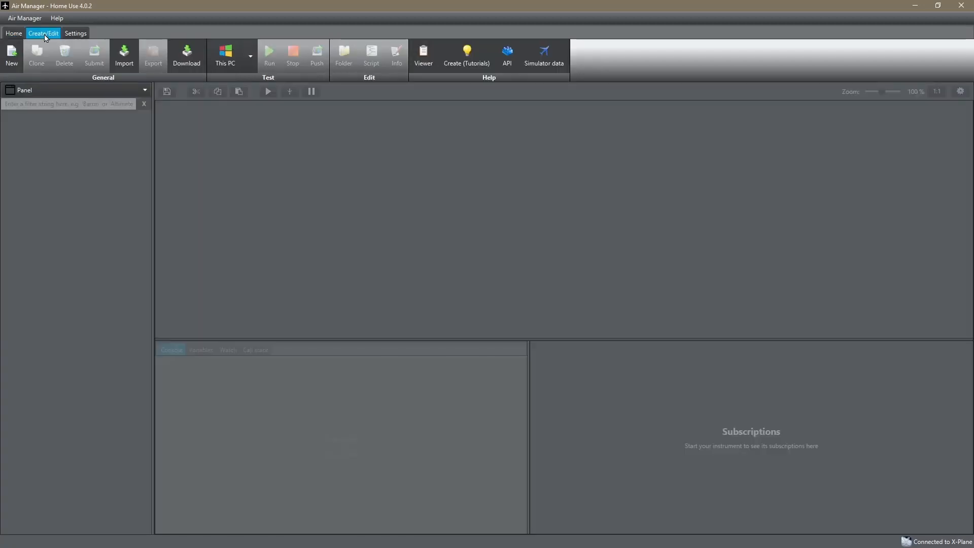
left_click(149, 90)
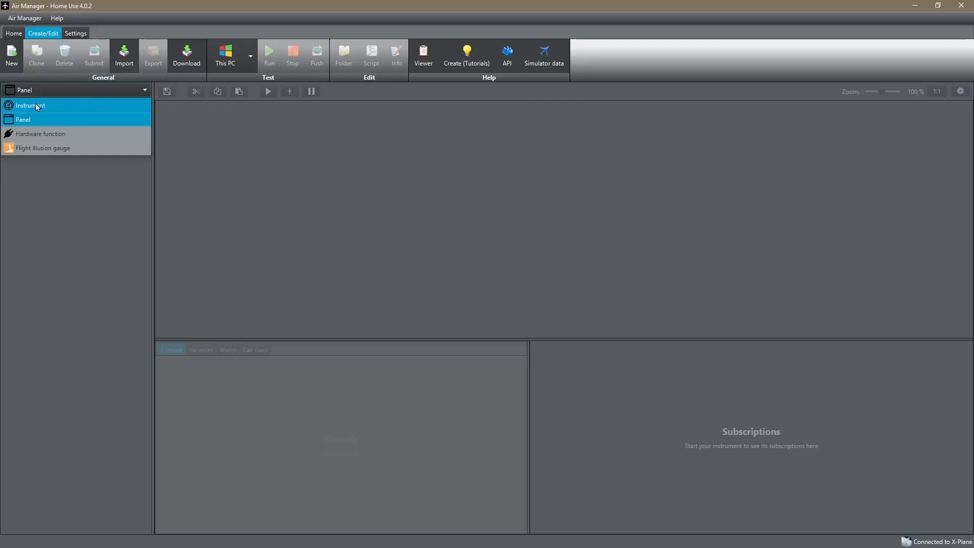
left_click(37, 106)
left_click(145, 89)
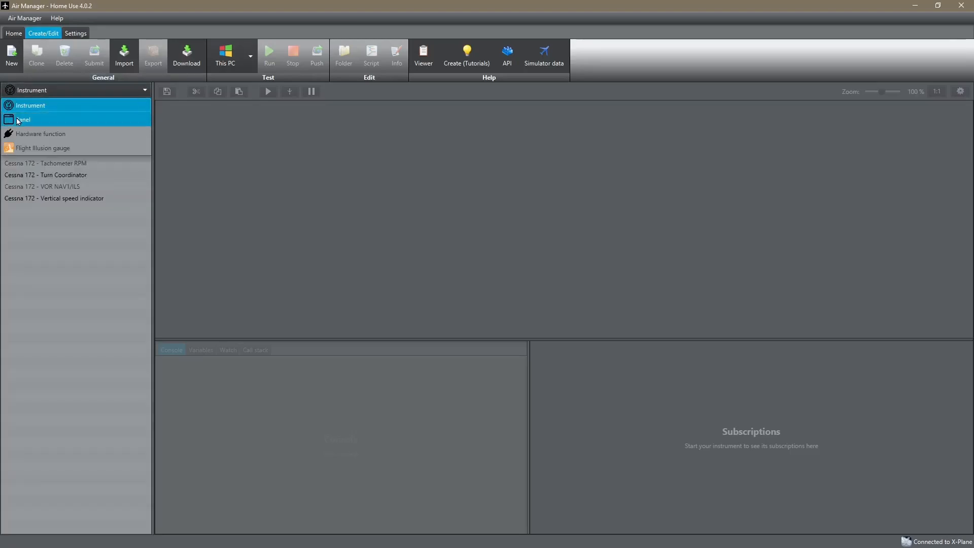
left_click(21, 120)
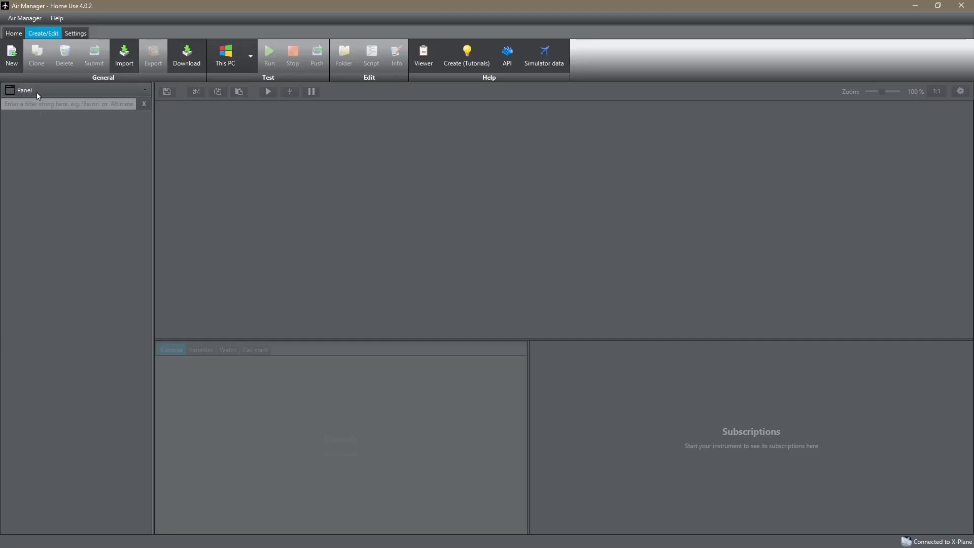
left_click(11, 58)
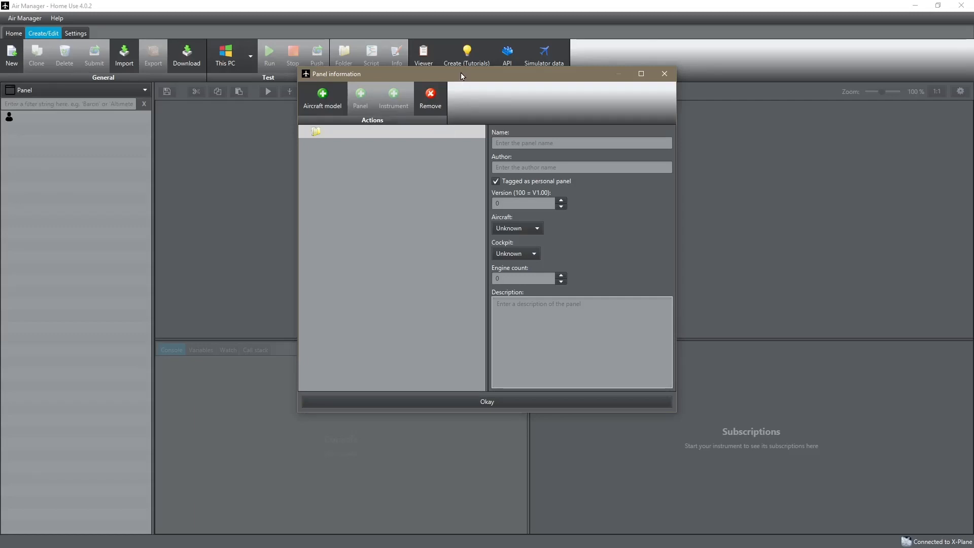
mouse_move(462, 76)
left_mouse_down()
mouse_move(615, 93)
mouse_move(469, 114)
mouse_move(446, 97)
mouse_move(441, 63)
mouse_move(444, 72)
left_mouse_up()
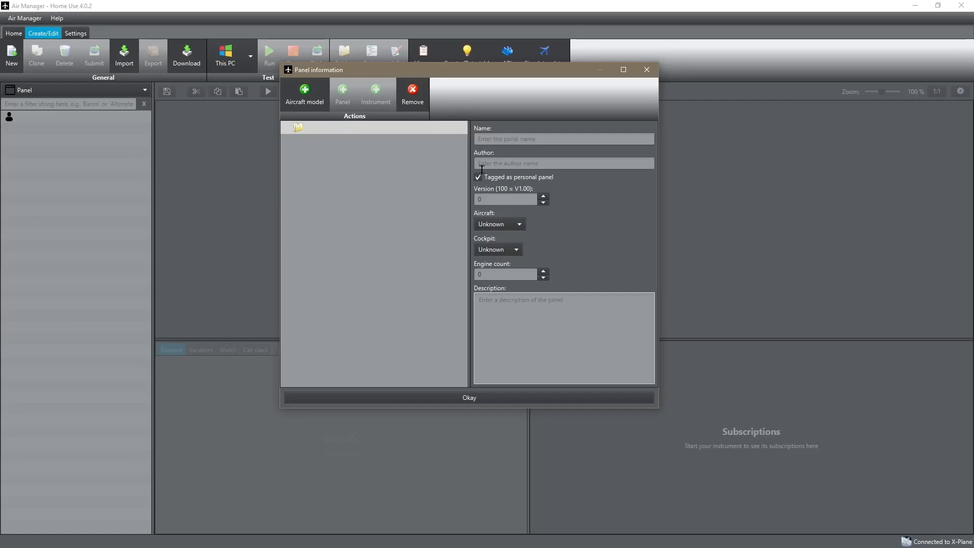
Name the new panel "My panel", enter the author's name and set the version to 100.
left_click(495, 138)
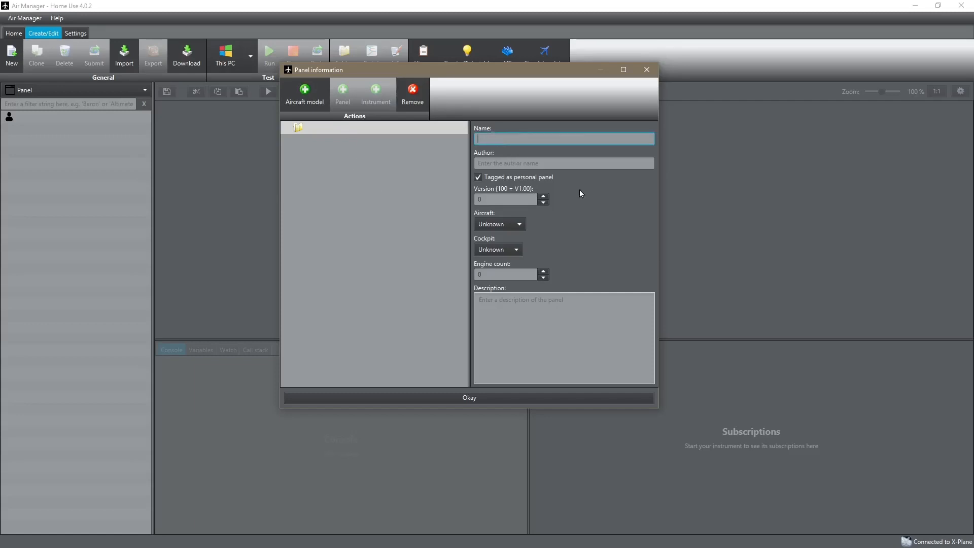
type("My panel")
key("Tab")
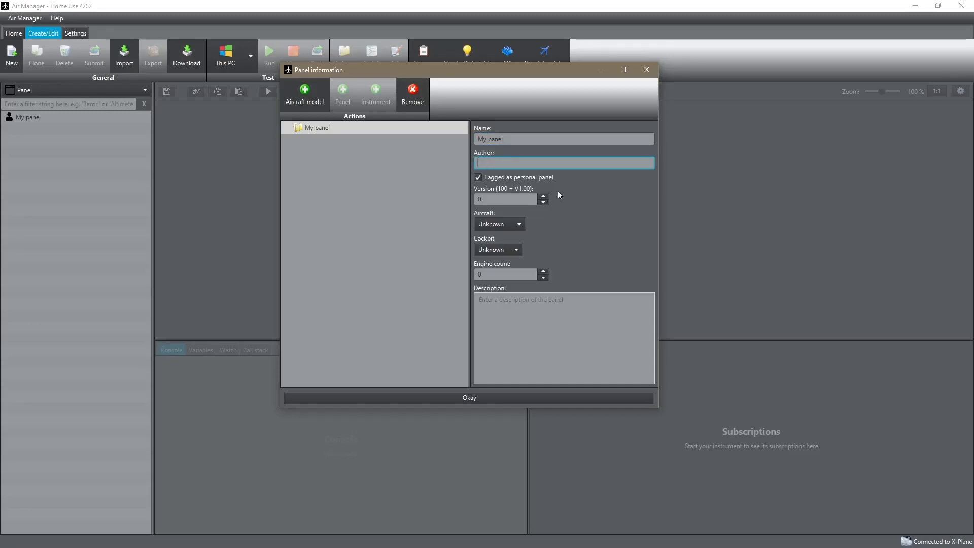
type("Tony")
left_click(480, 196)
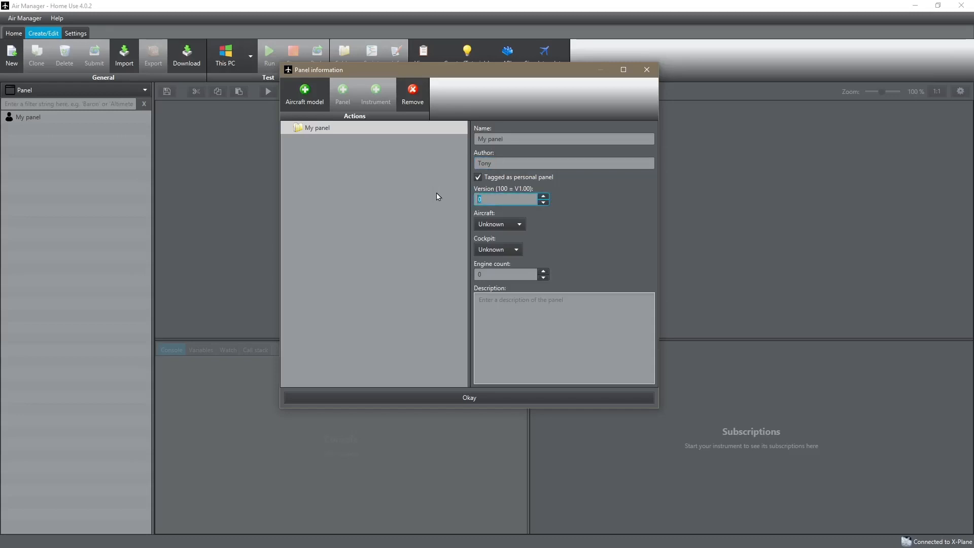
type("100")
Set the panel's aircraft type to Prop, cockpit to Steam and engine count to 1, with the description "my panel.".
left_click(521, 225)
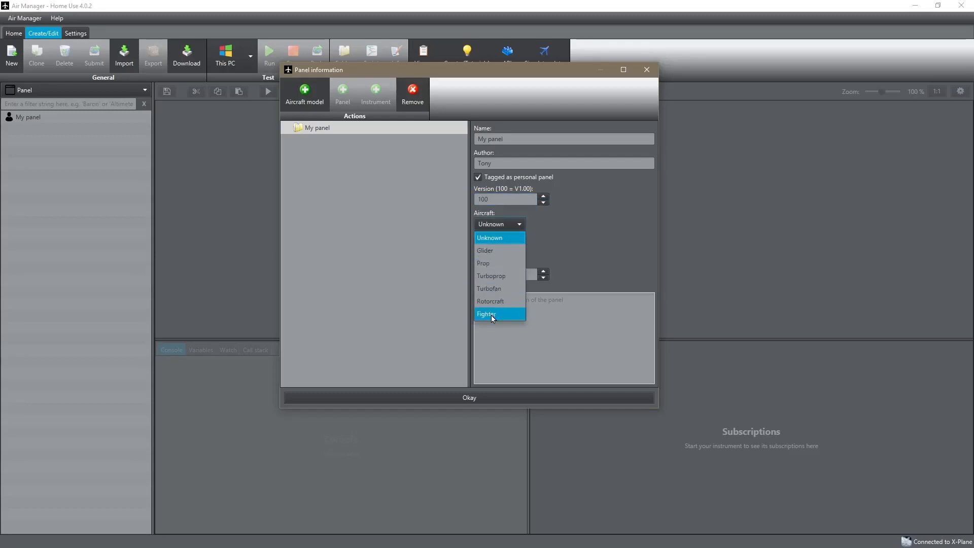
left_click(492, 262)
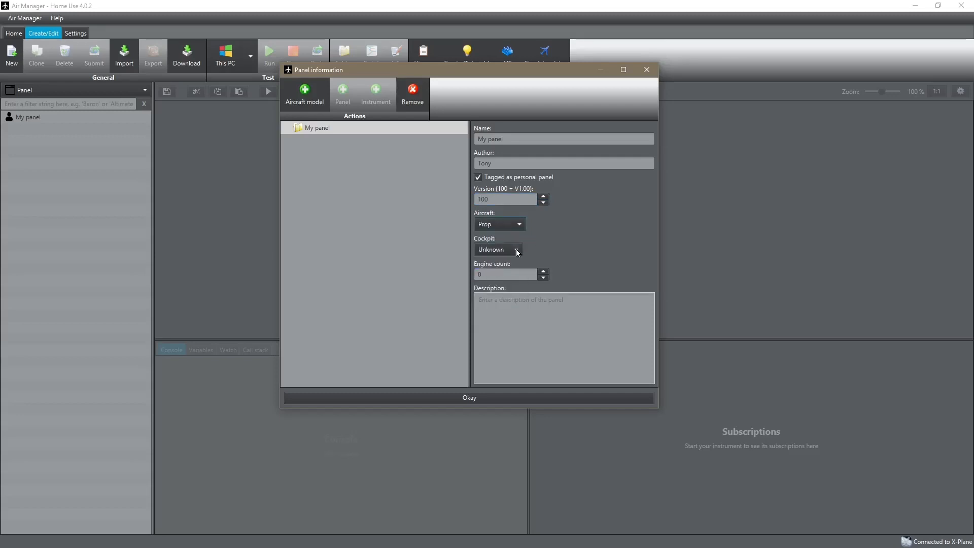
left_click(516, 249)
left_click(500, 278)
left_click(500, 278)
left_click(543, 271)
left_click(487, 303)
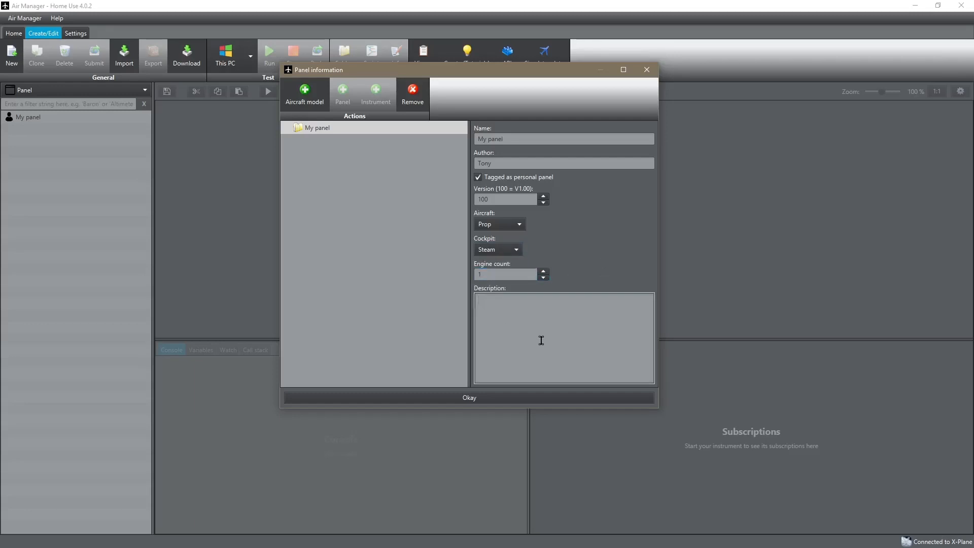
type("my panel.")
Add an aircraft model to My panel with the make Cessna and the model 172.
left_click(352, 193)
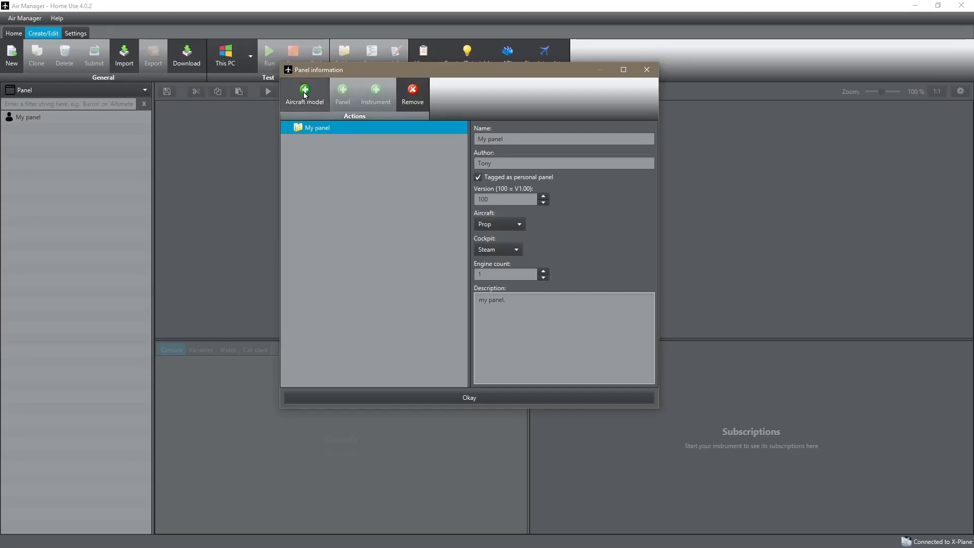
right_click(316, 131)
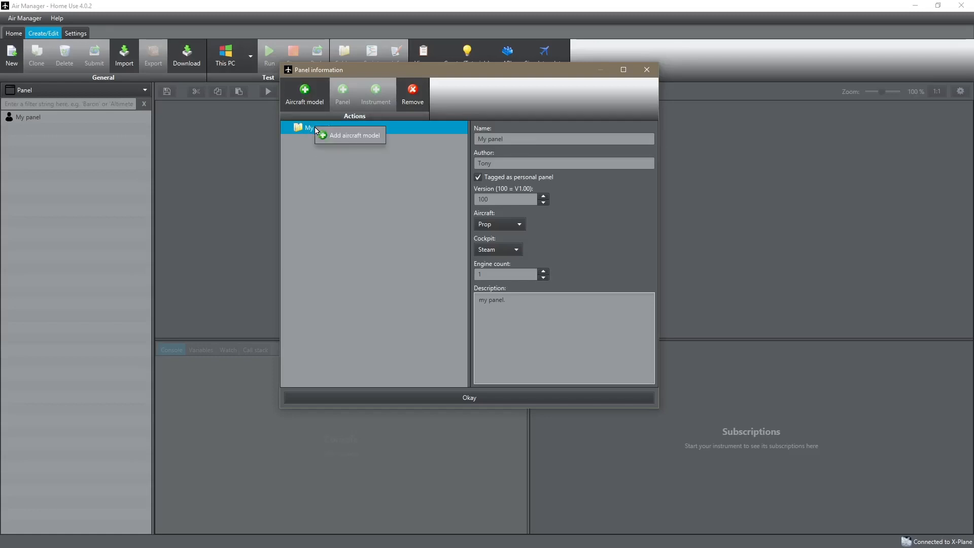
left_click(354, 136)
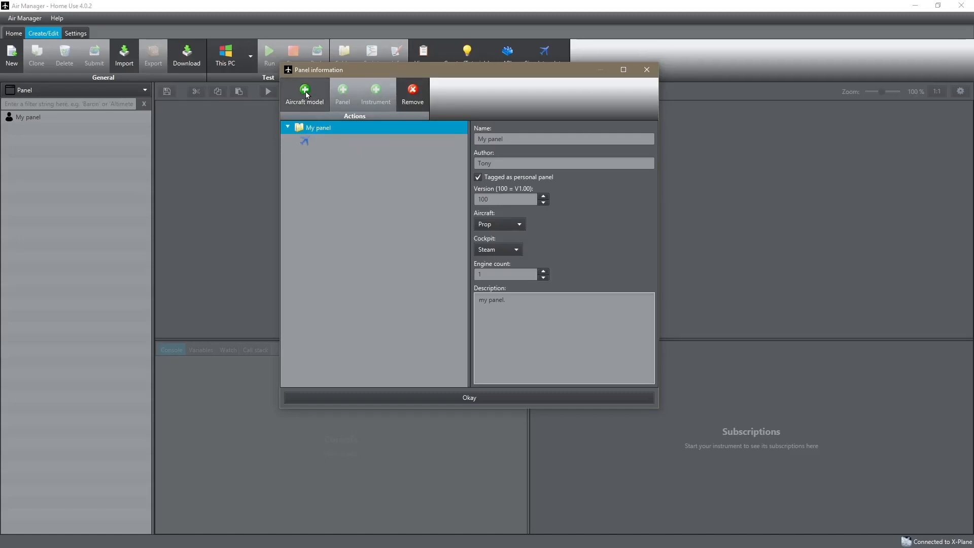
left_click(305, 141)
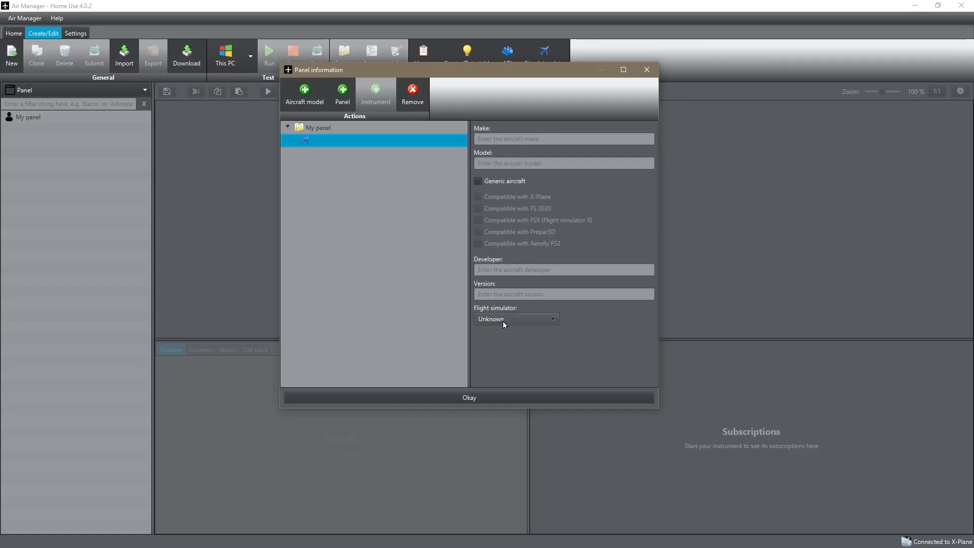
left_click(540, 141)
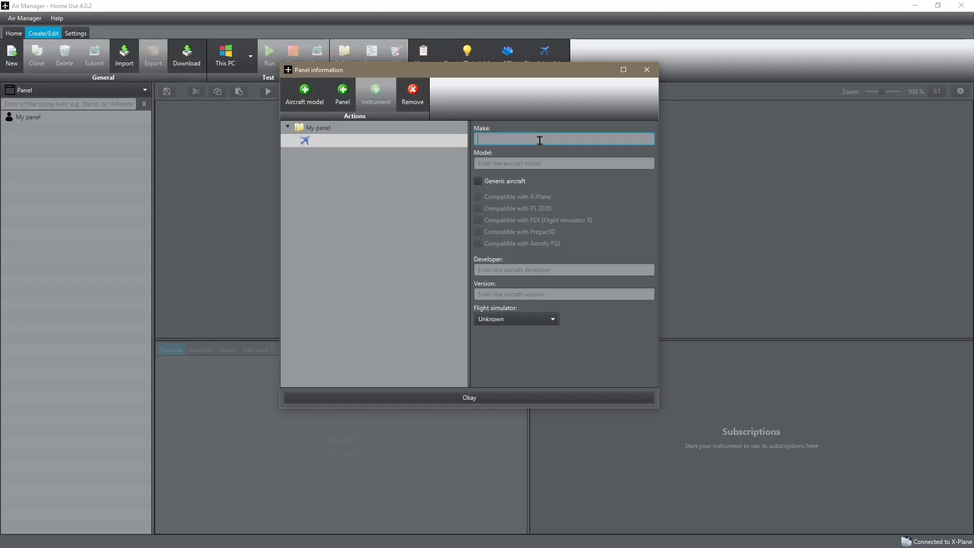
type("Cessna")
left_click(508, 161)
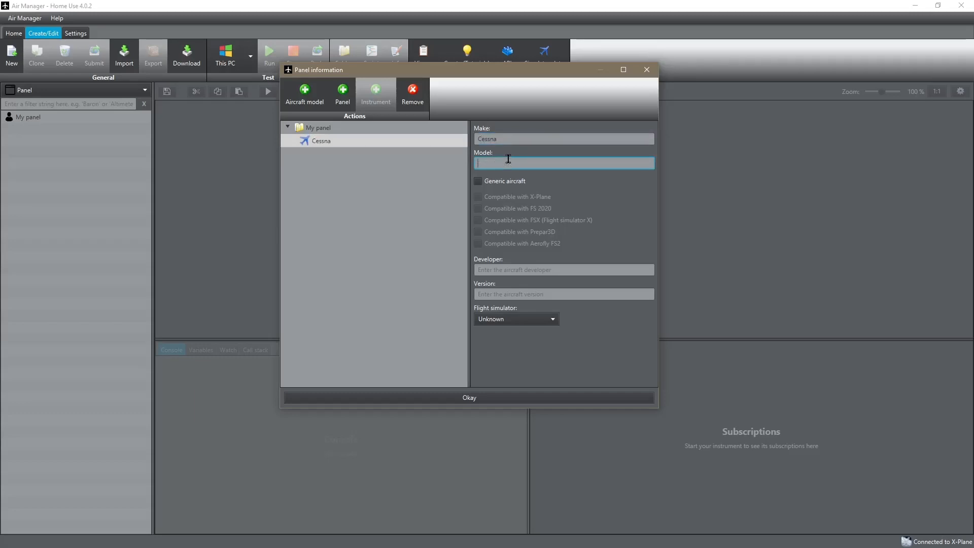
type("172")
Mark the Cessna 172 model as a generic aircraft compatible with X-Plane.
left_click(478, 181)
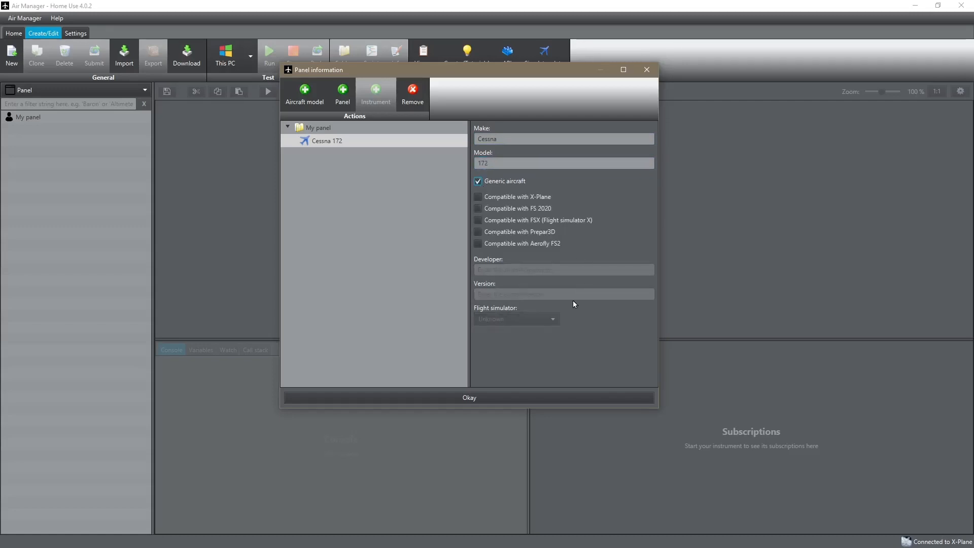
left_click(478, 182)
left_click(479, 181)
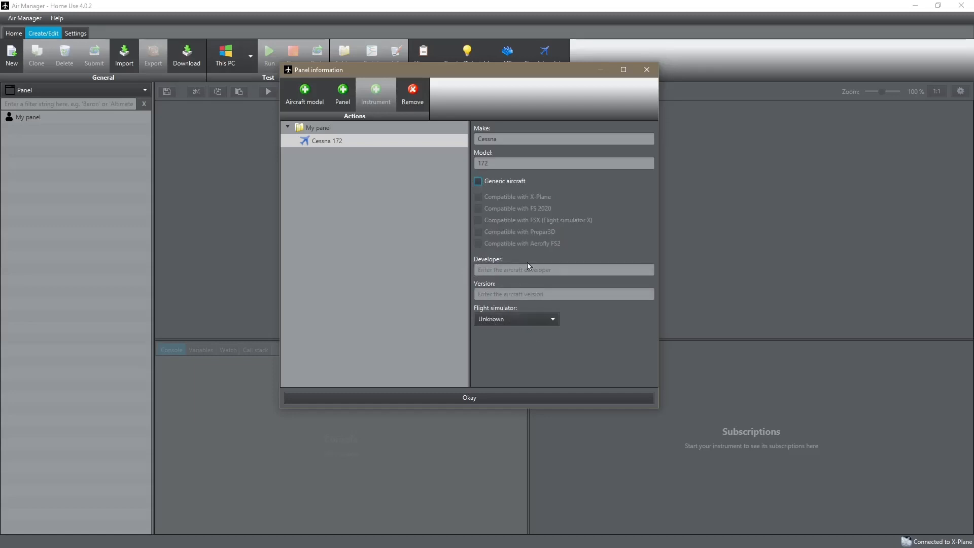
left_click(478, 182)
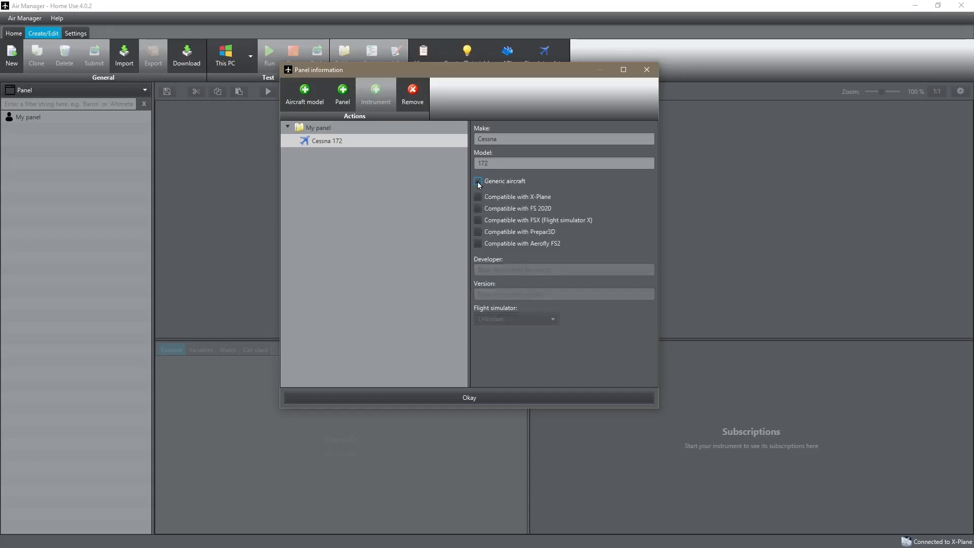
left_click(478, 196)
Add a layout to the Cessna 172 model copied from the existing My panel.
right_click(322, 143)
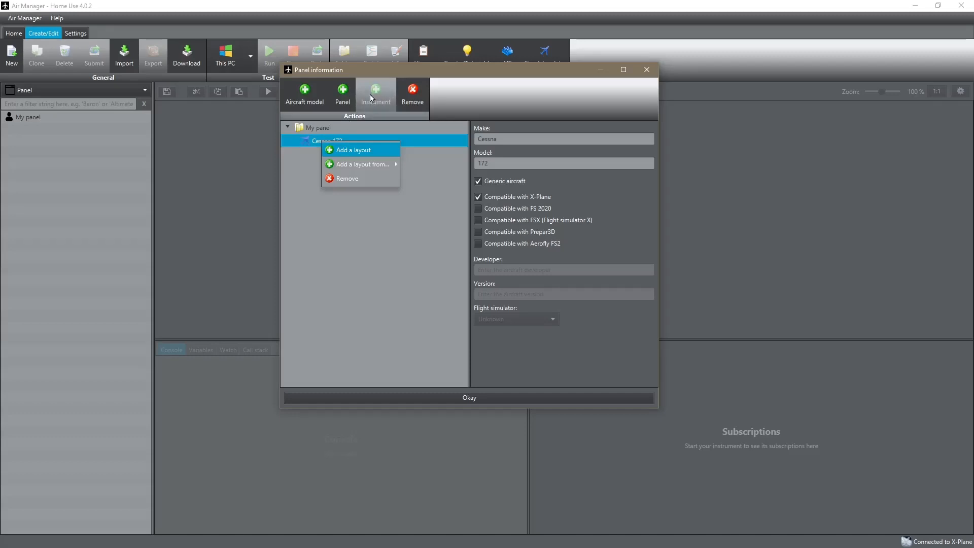
left_click(303, 239)
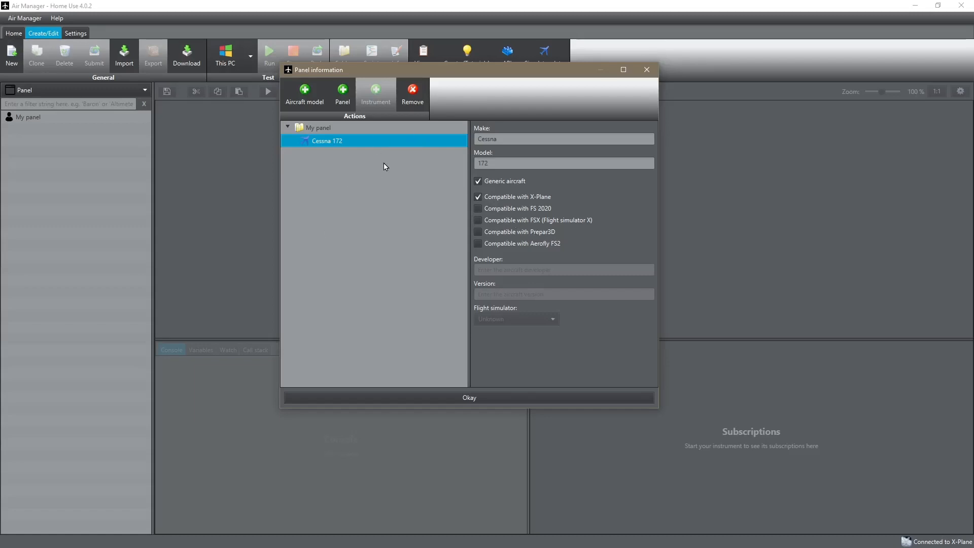
right_click(354, 145)
mouse_move(384, 168)
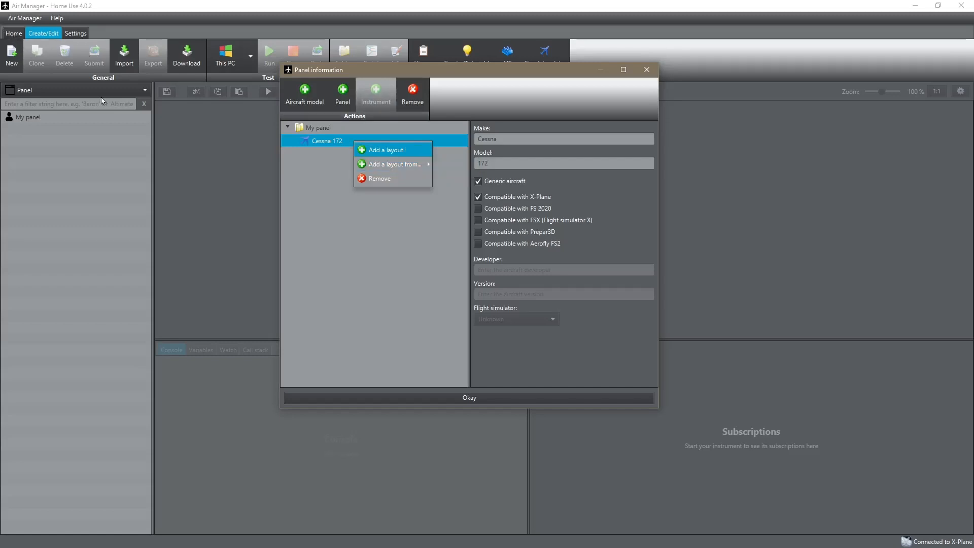
mouse_move(429, 164)
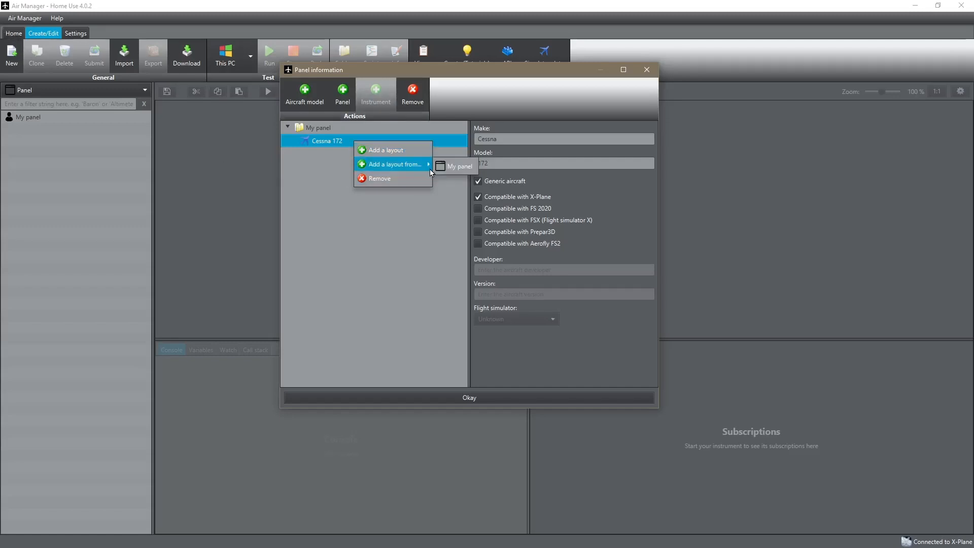
left_click(456, 168)
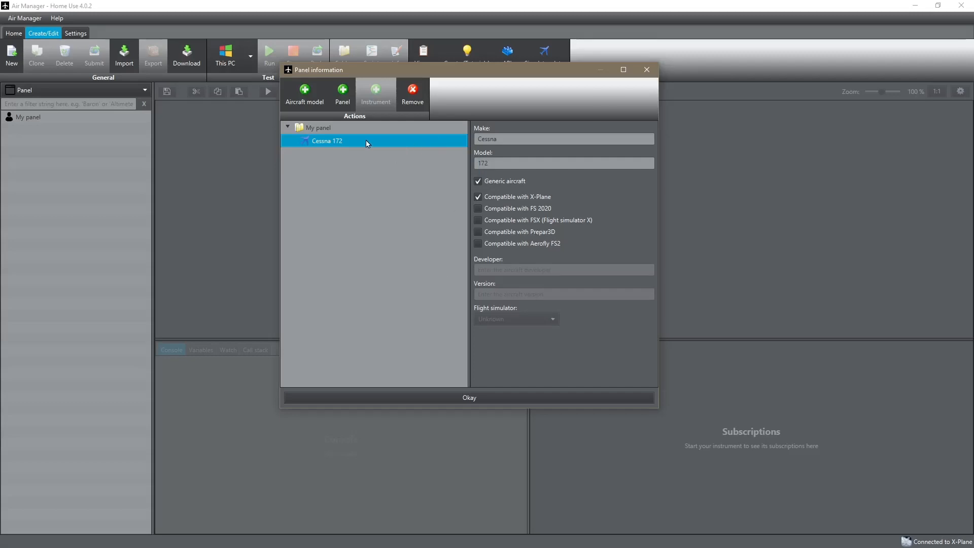
right_click(416, 146)
mouse_move(456, 166)
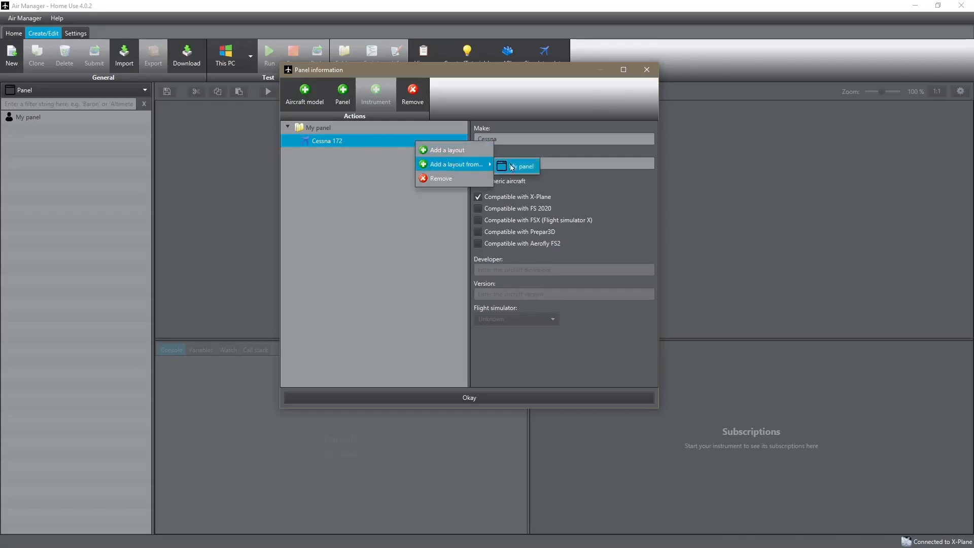
left_click(528, 169)
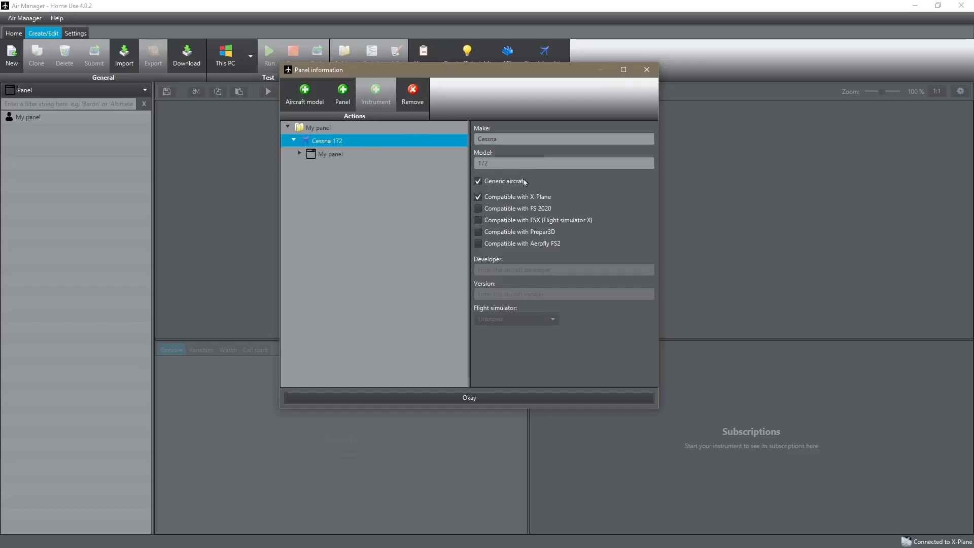
Expand the copied layout, inspect its Airspeed instrument's placement and properties, and accept the panel information.
left_click(300, 153)
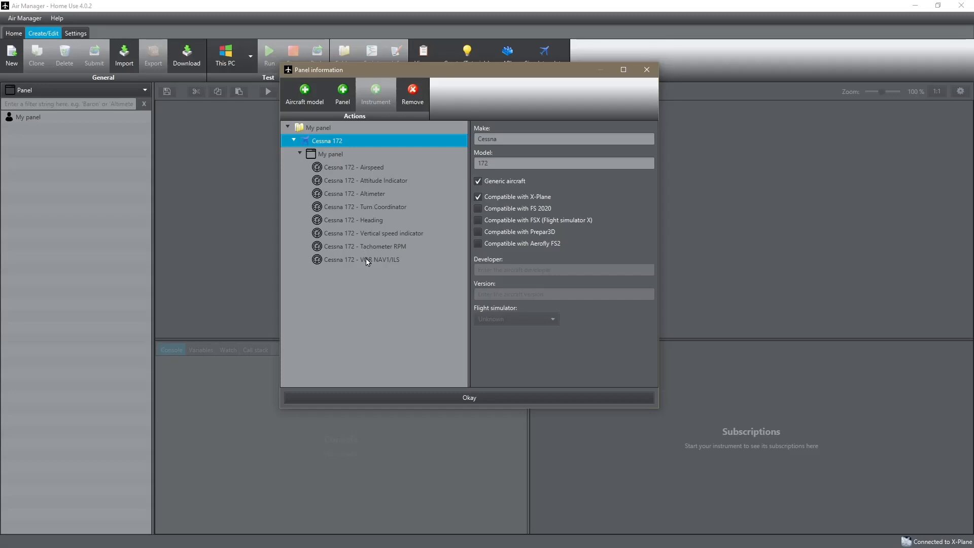
left_click(372, 169)
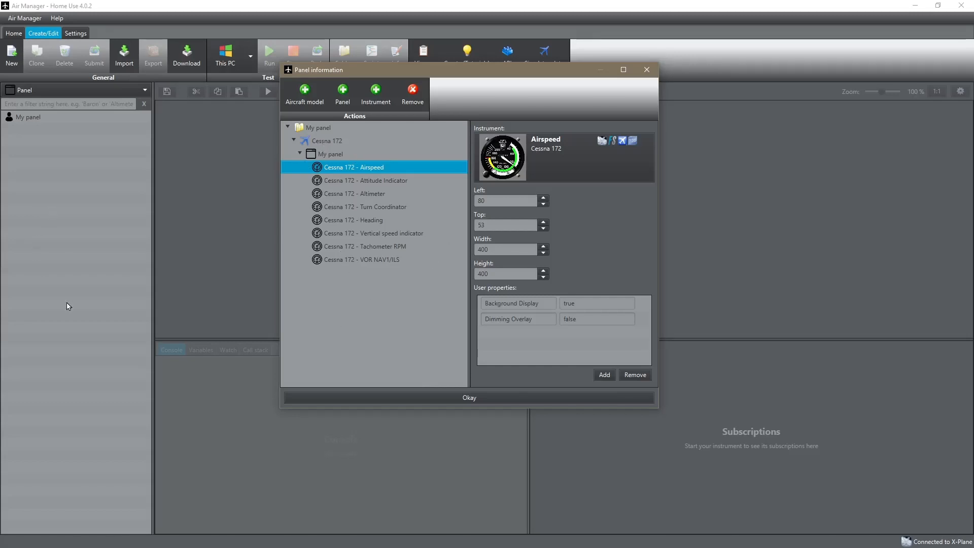
left_click(467, 398)
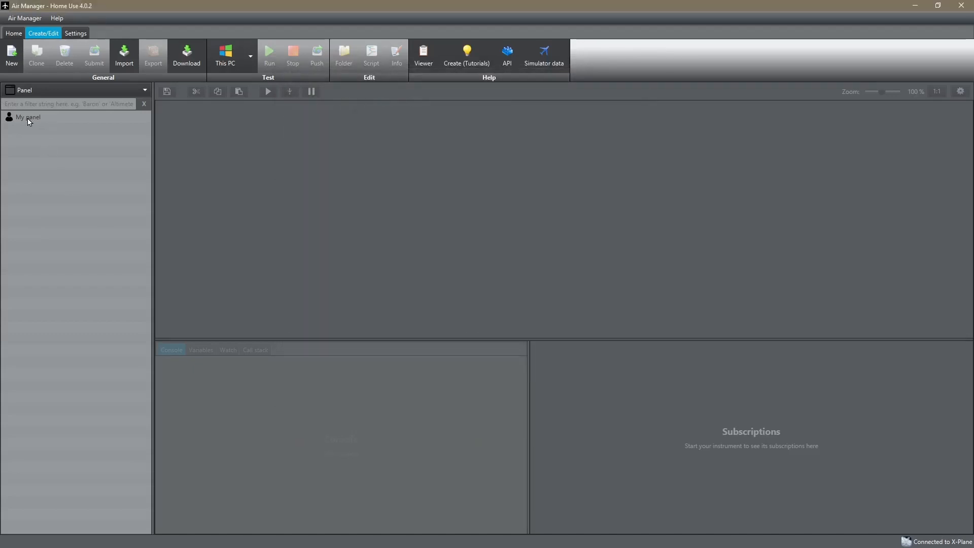
Reopen My panel's information, examine its layout settings and instruments, and view the instruments available for adding.
left_click(28, 118)
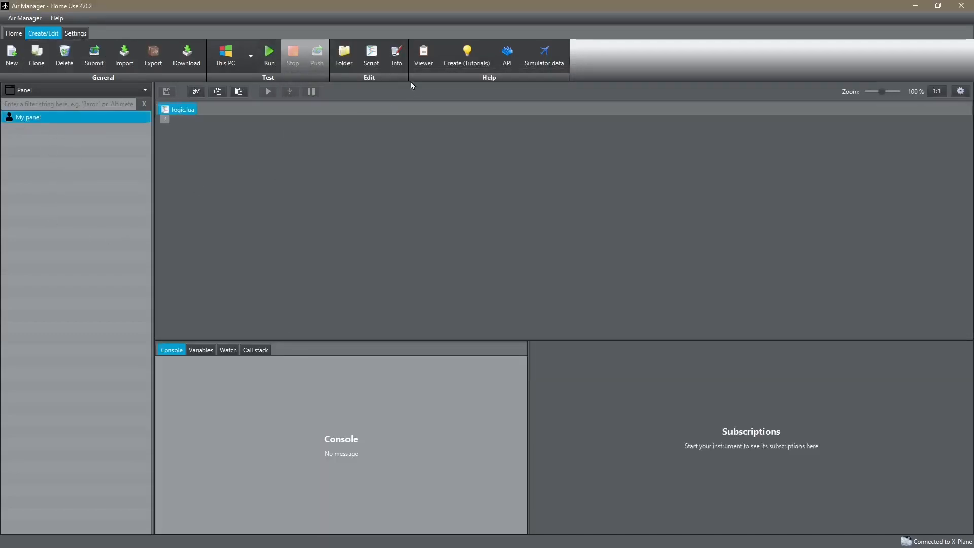
left_click(397, 54)
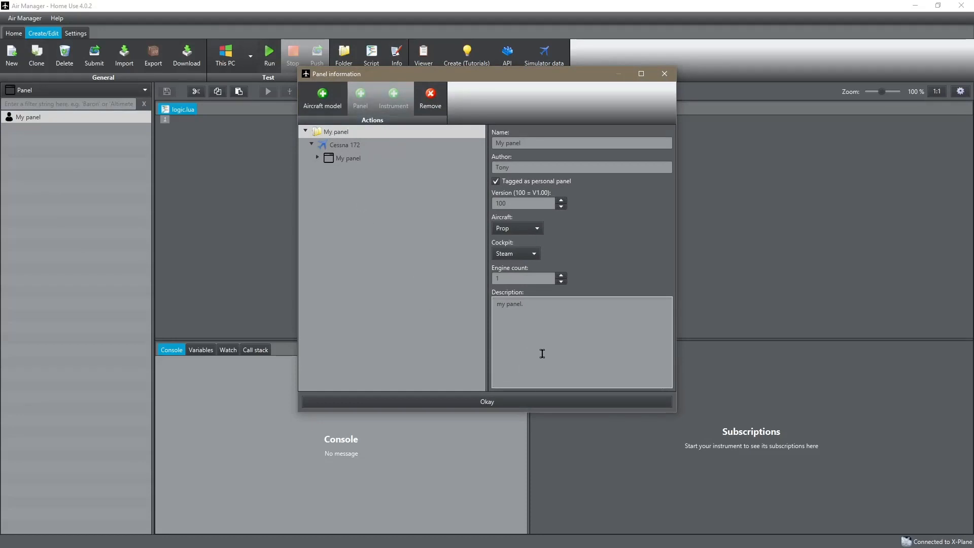
left_click(318, 157)
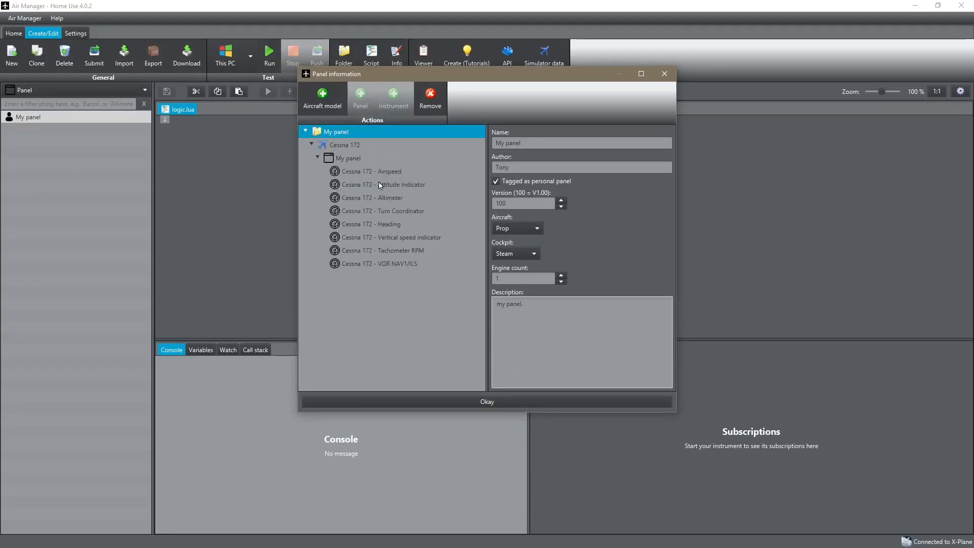
left_click(351, 160)
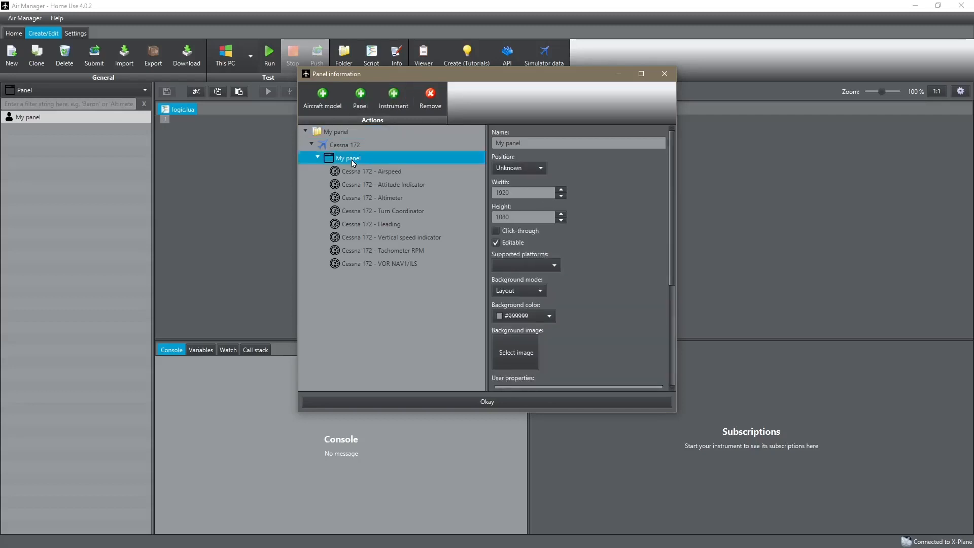
left_click(397, 97)
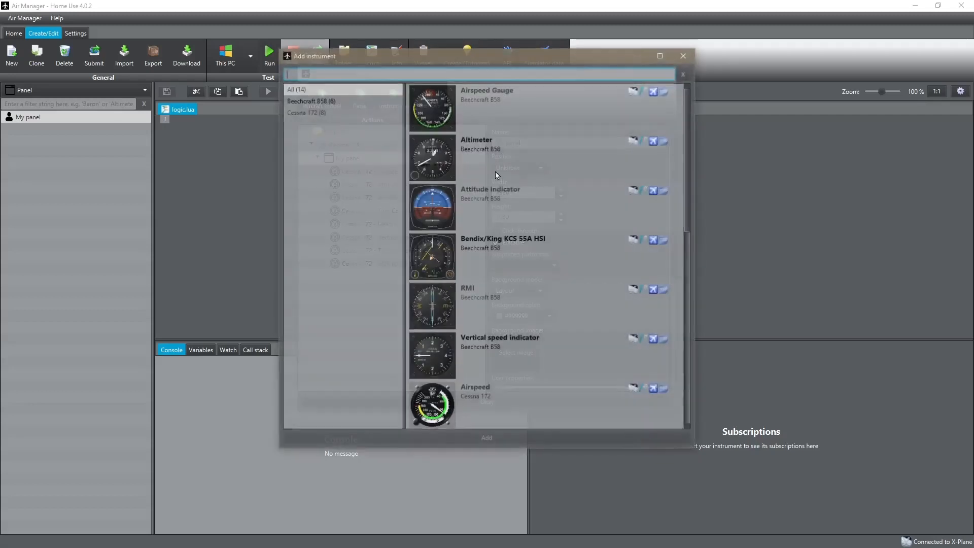
left_click(685, 55)
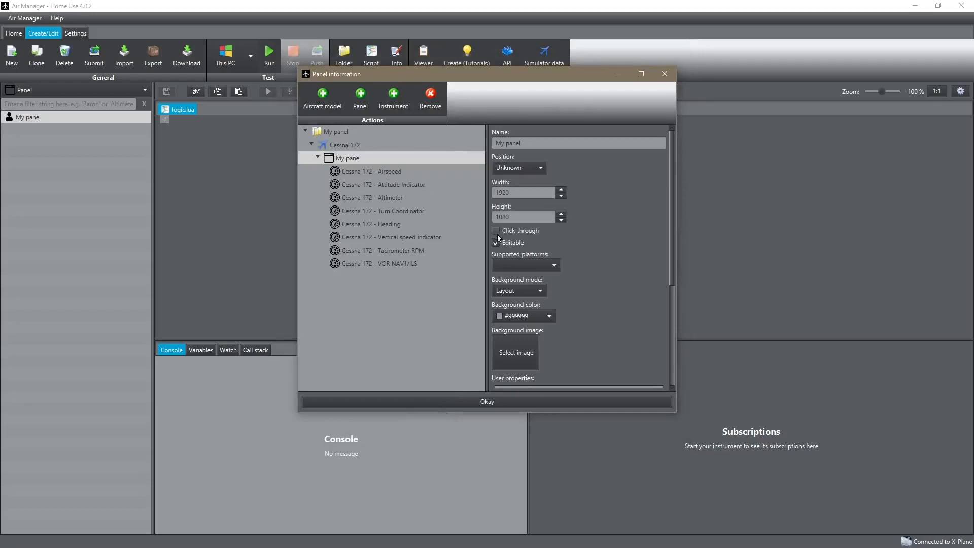
left_click(491, 403)
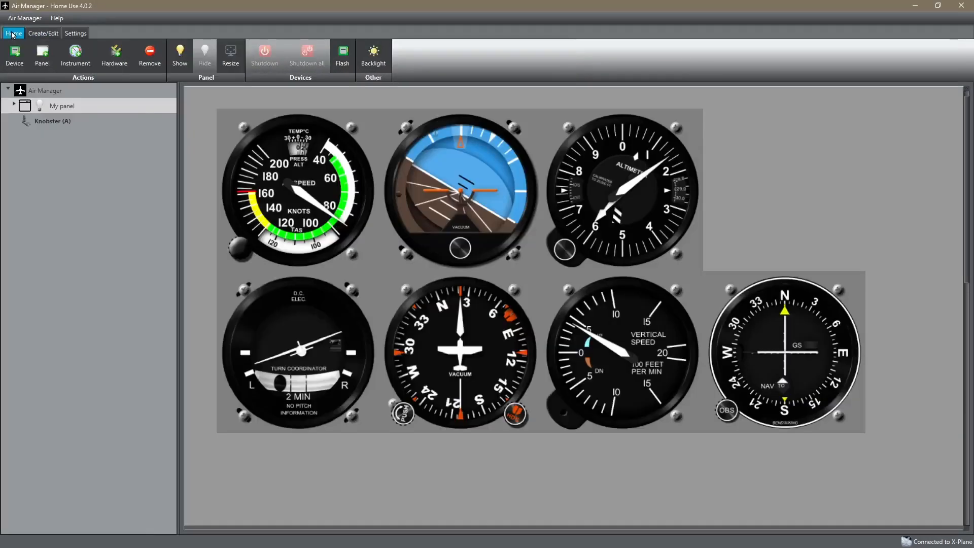
Look over My panel's instrument arrangement in the main panel view and return to the editor.
left_click(14, 33)
left_click(520, 348)
left_click(39, 34)
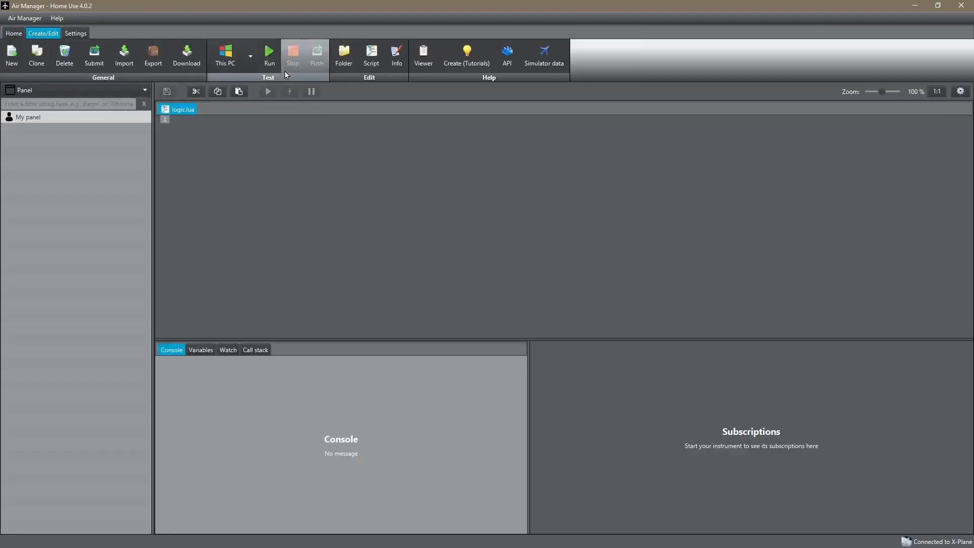
Replace the Cessna 172 model's layout with a fresh copy of My panel and expand its instrument list.
left_click(44, 122)
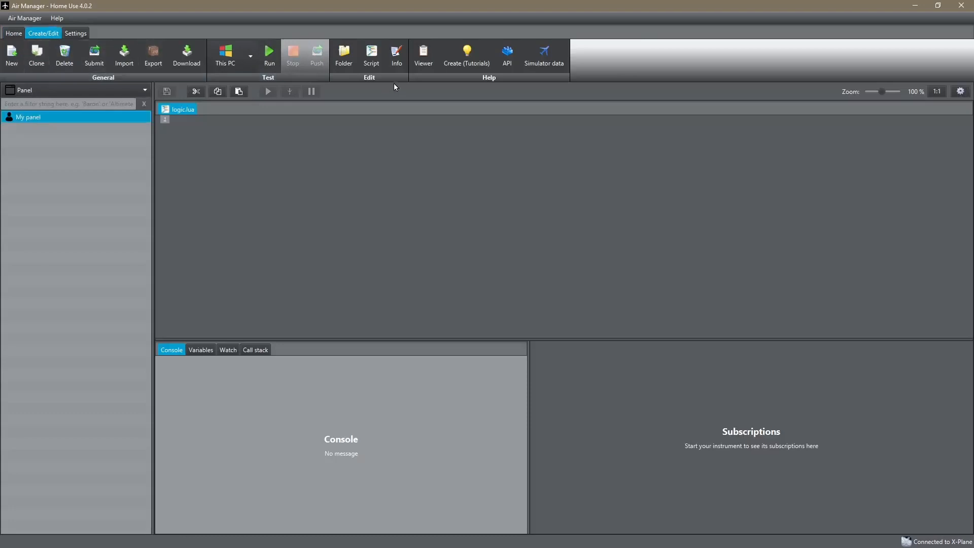
left_click(396, 56)
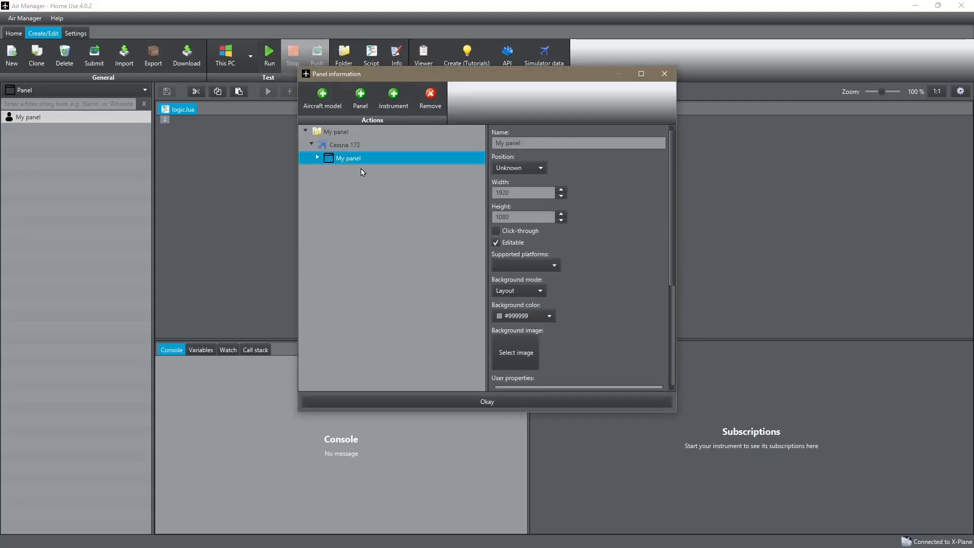
right_click(359, 160)
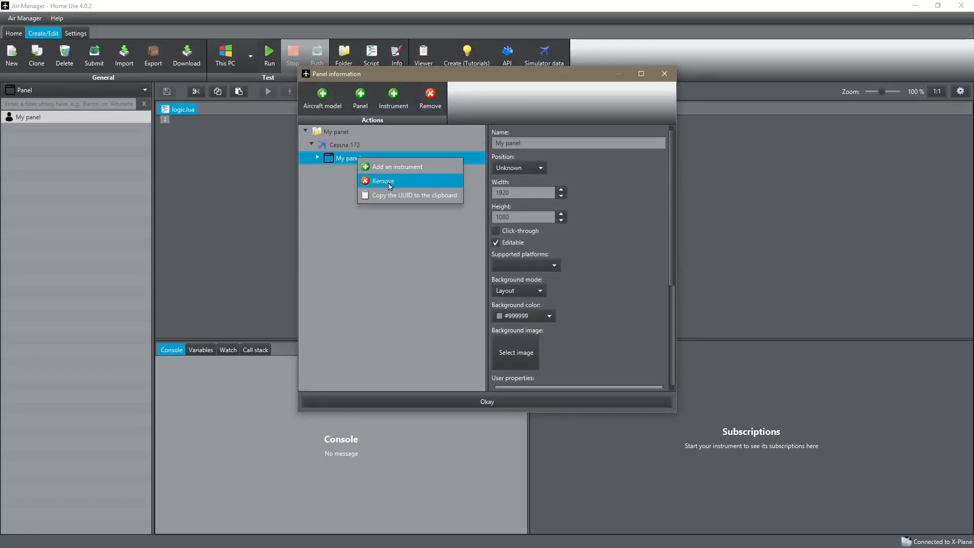
left_click(382, 181)
right_click(352, 147)
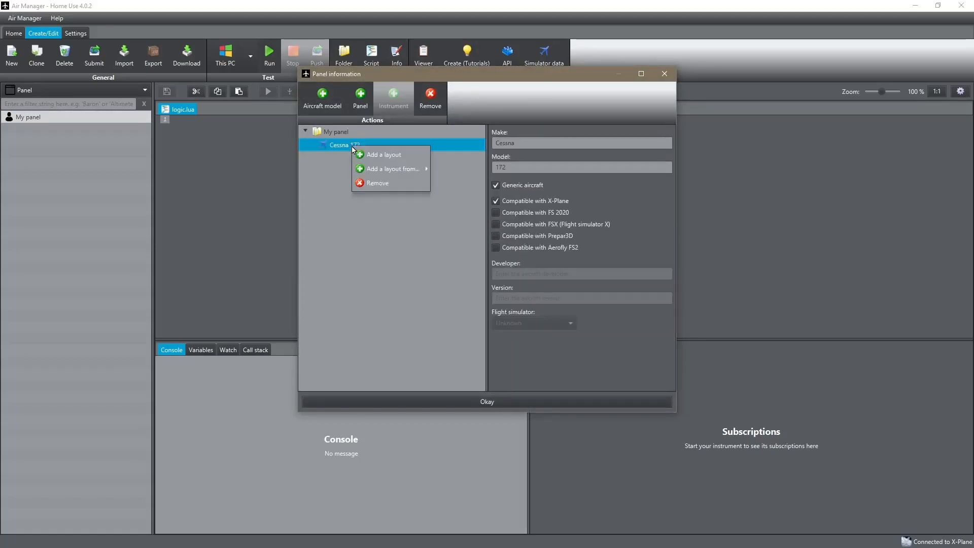
mouse_move(392, 173)
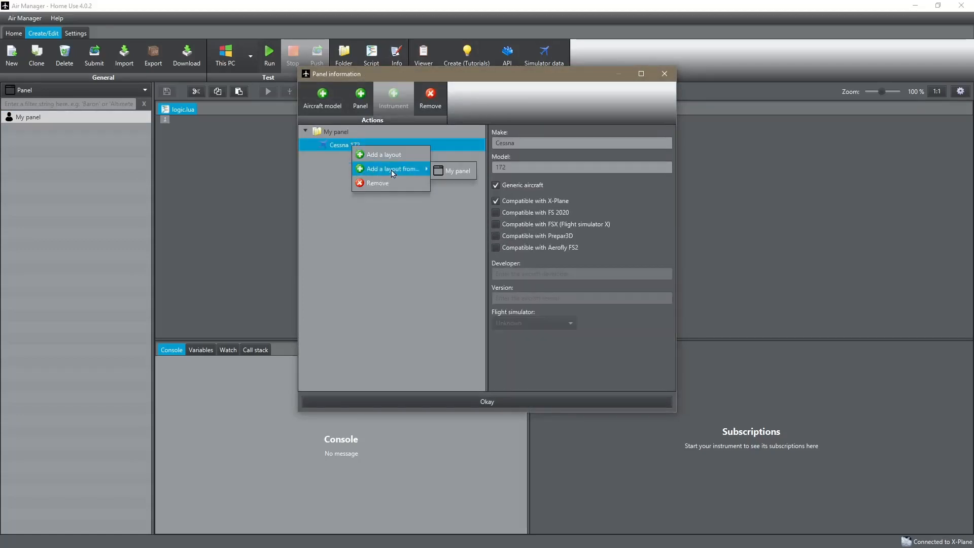
left_click(463, 174)
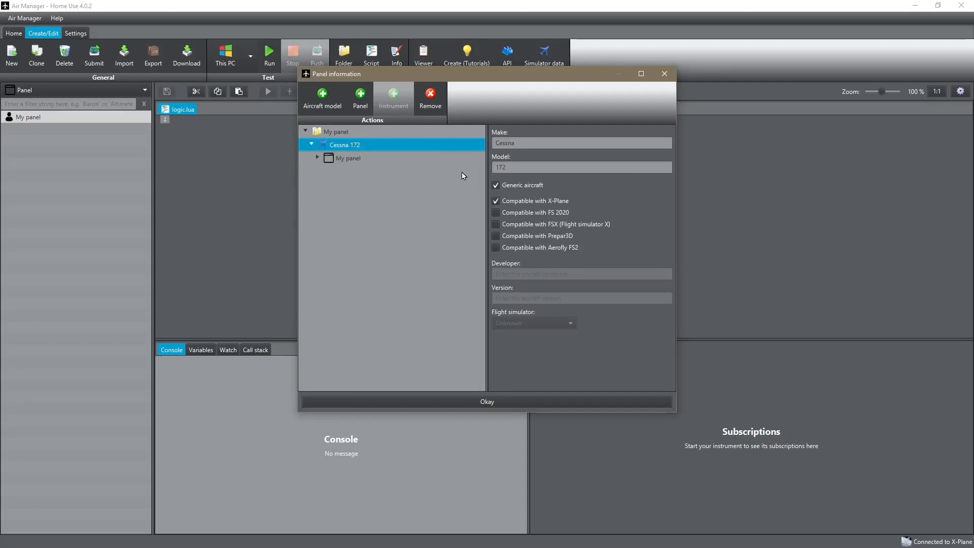
left_click(353, 159)
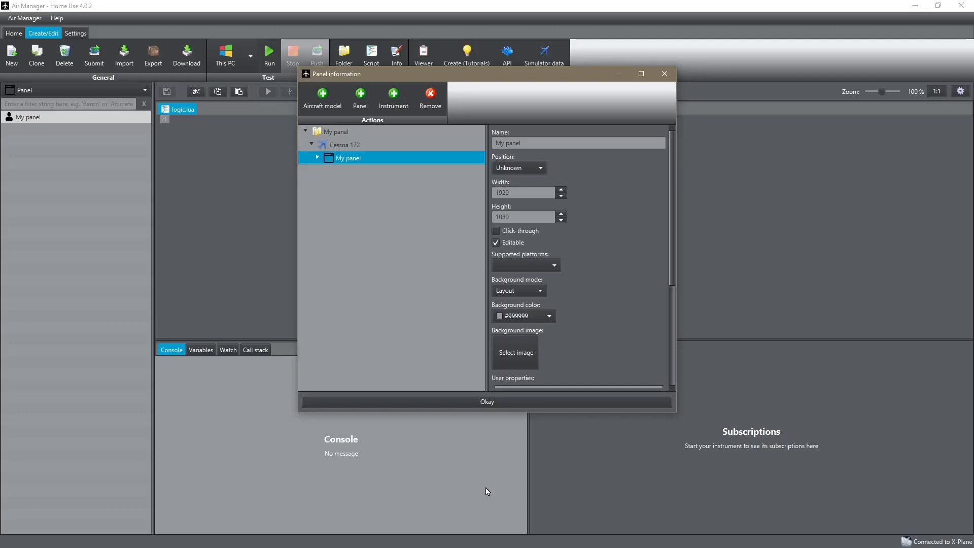
left_click(318, 158)
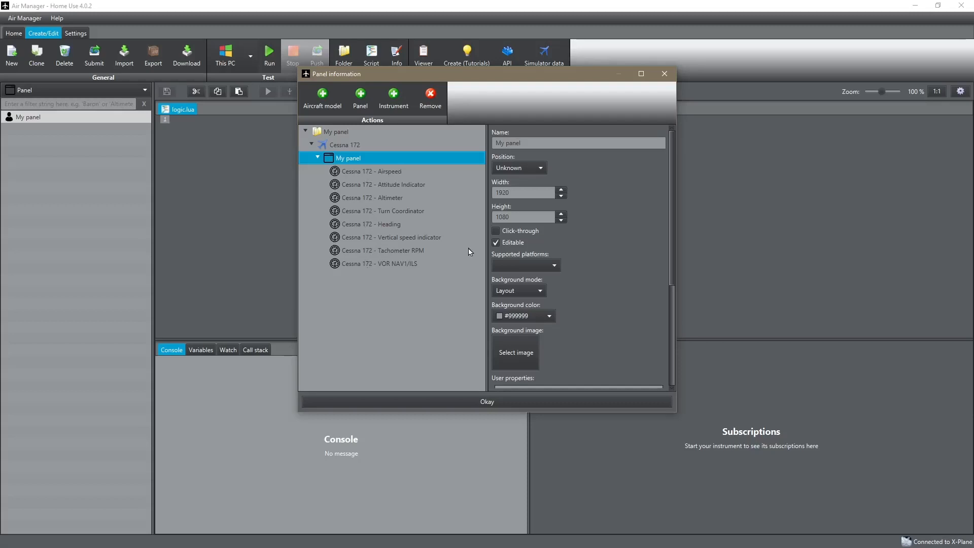
Examine the copied layout's settings and the placement and properties of its Airspeed, Attitude Indicator, Altimeter and Turn Coordinator instruments.
scroll(564, 233, "down", 3)
scroll(564, 233, "up", 5)
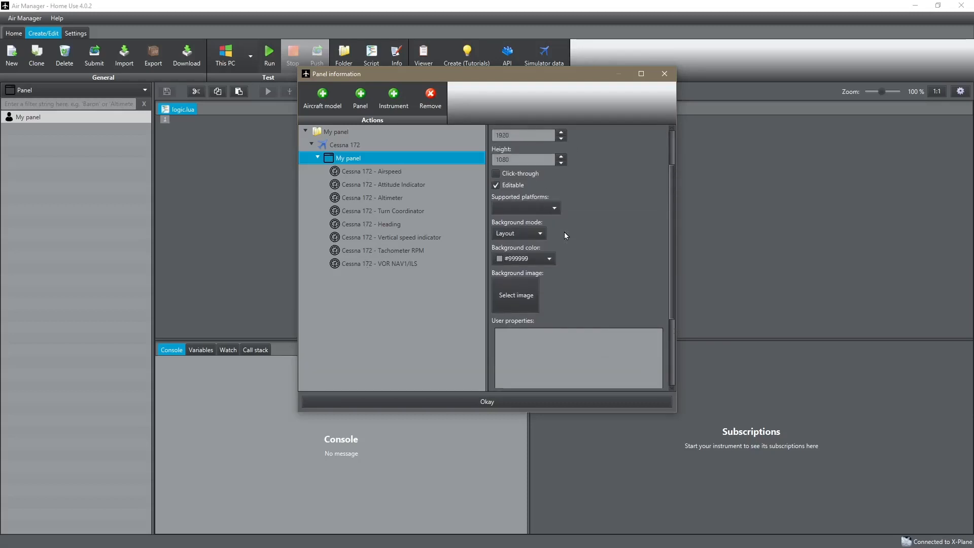
left_click(383, 173)
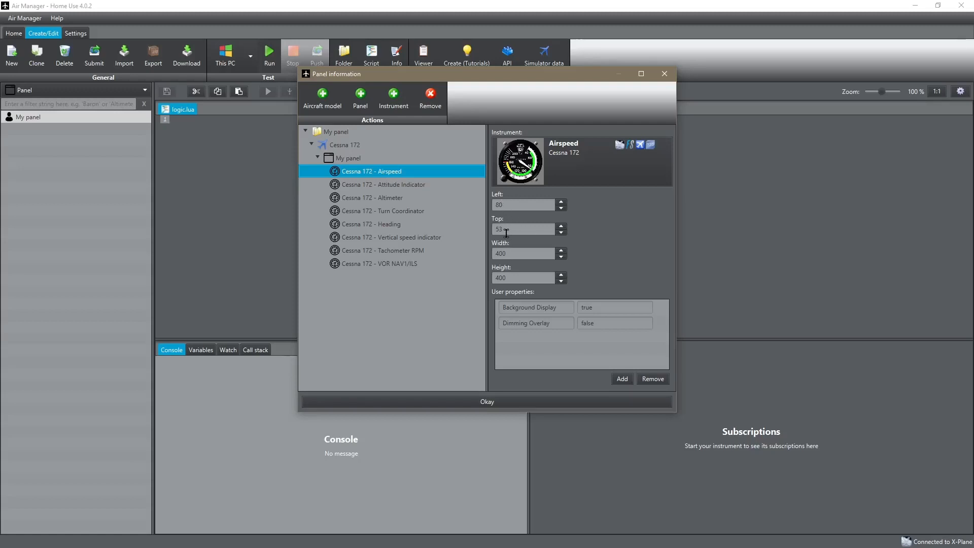
left_click(399, 188)
left_click(396, 200)
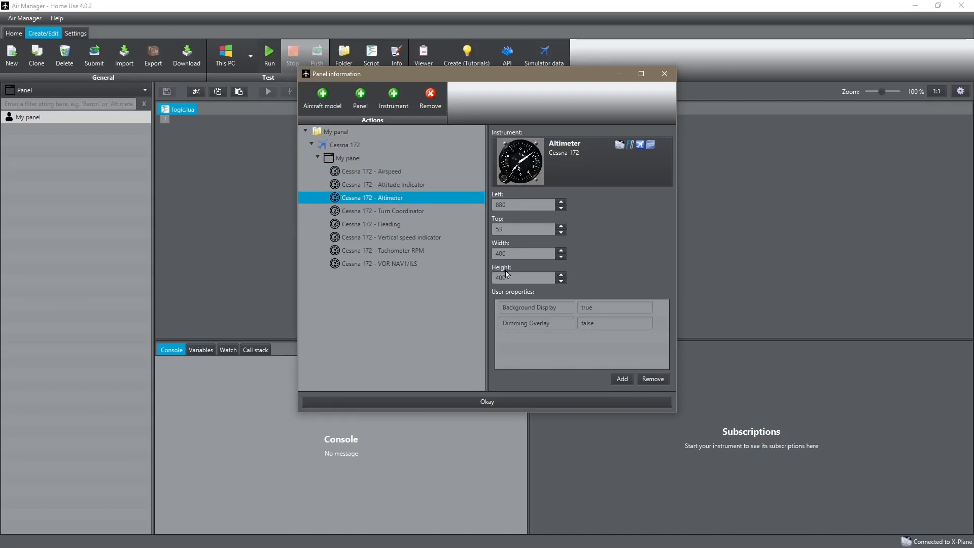
left_click(370, 214)
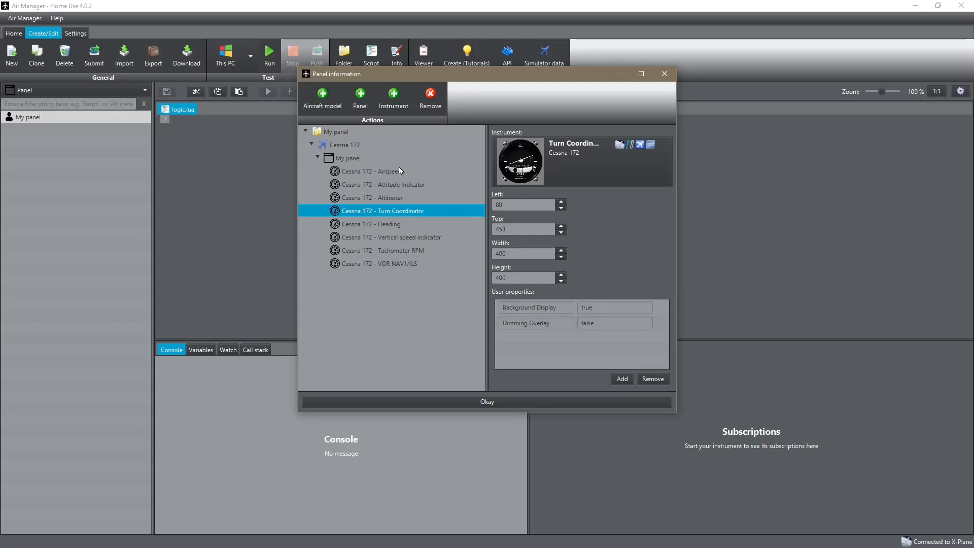
Look over the actions available for the copied layout and the Cessna 172 model, and accept the panel information.
left_click(364, 162)
right_click(357, 159)
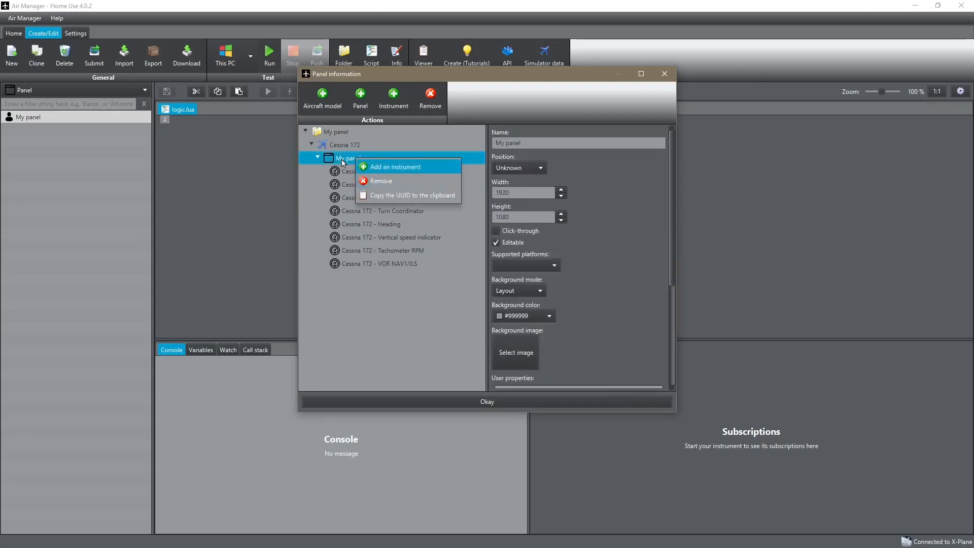
key("Down")
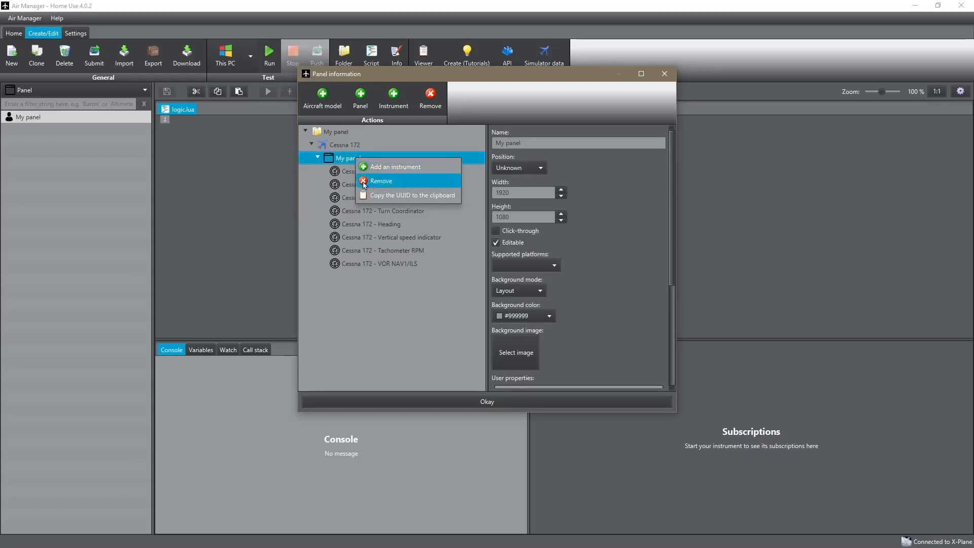
left_click(345, 145)
right_click(345, 145)
mouse_move(404, 174)
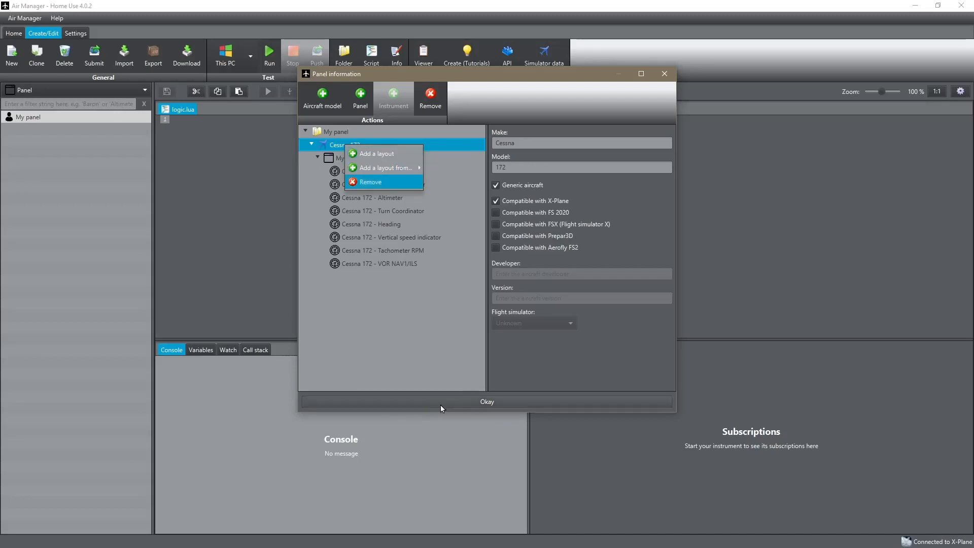
left_click(485, 400)
left_click(485, 400)
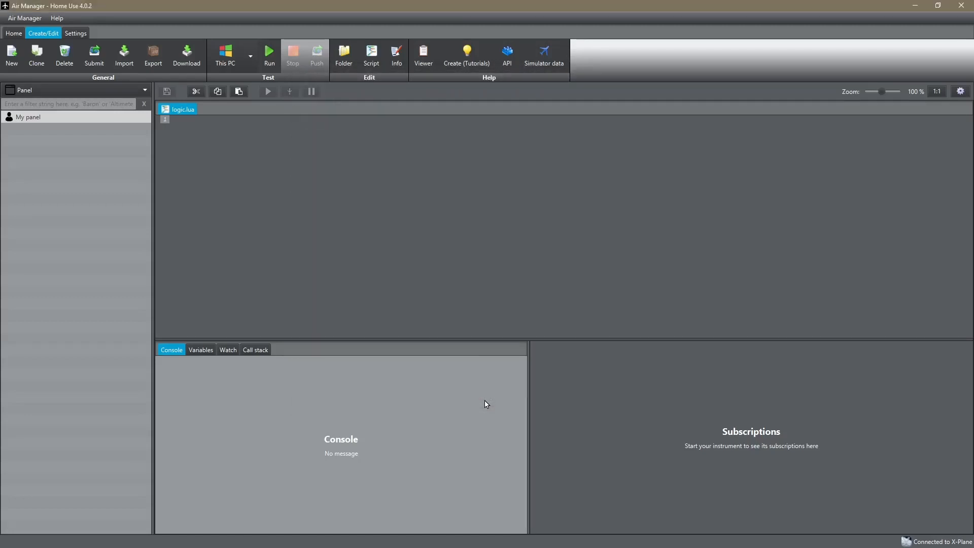
Run My panel on this PC with the My panel layout of the Cessna 172 model.
right_click(36, 118)
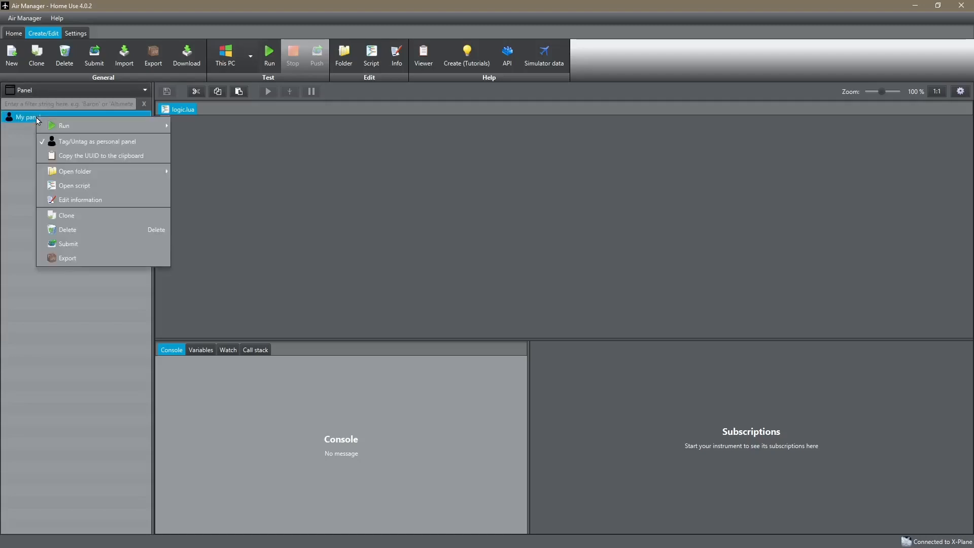
mouse_move(107, 130)
mouse_move(197, 128)
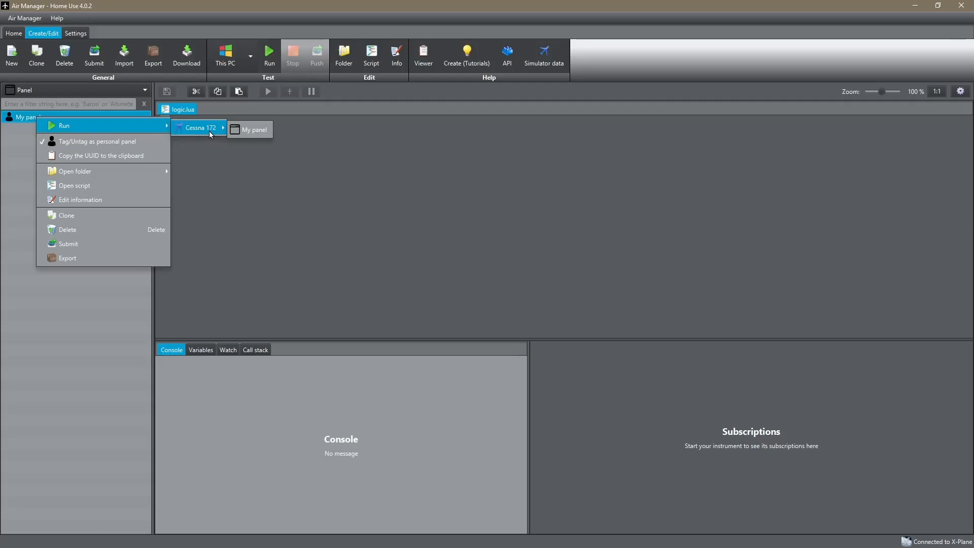
left_click(254, 130)
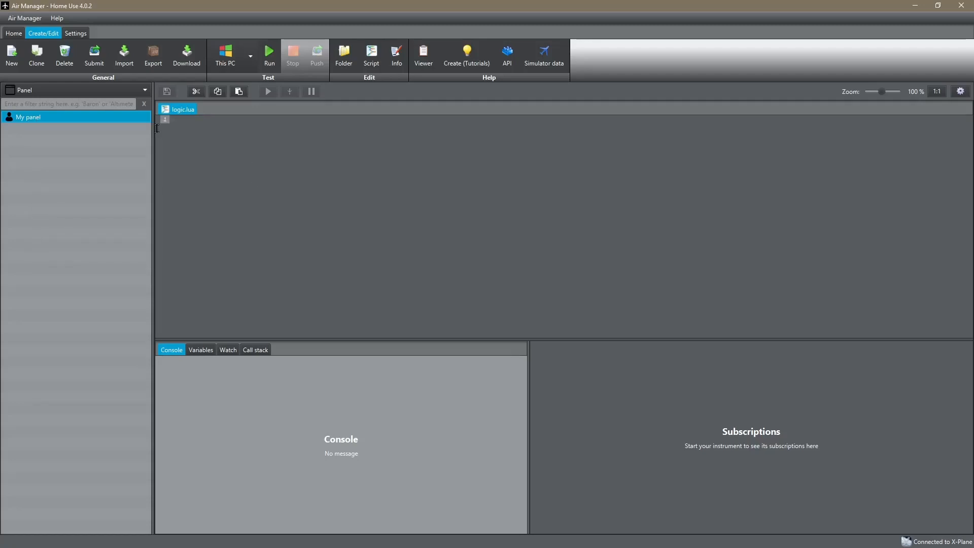
right_click(115, 117)
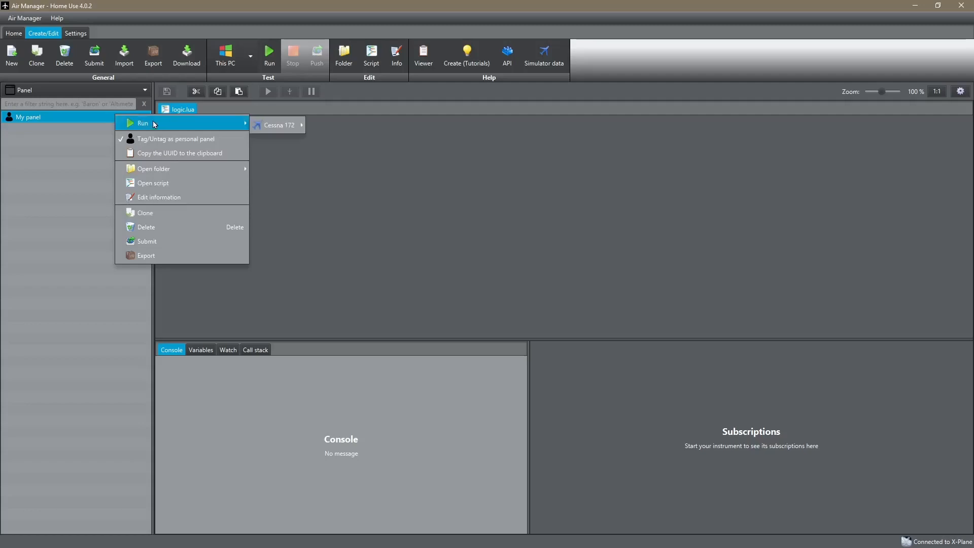
left_click(60, 121)
right_click(63, 117)
mouse_move(117, 124)
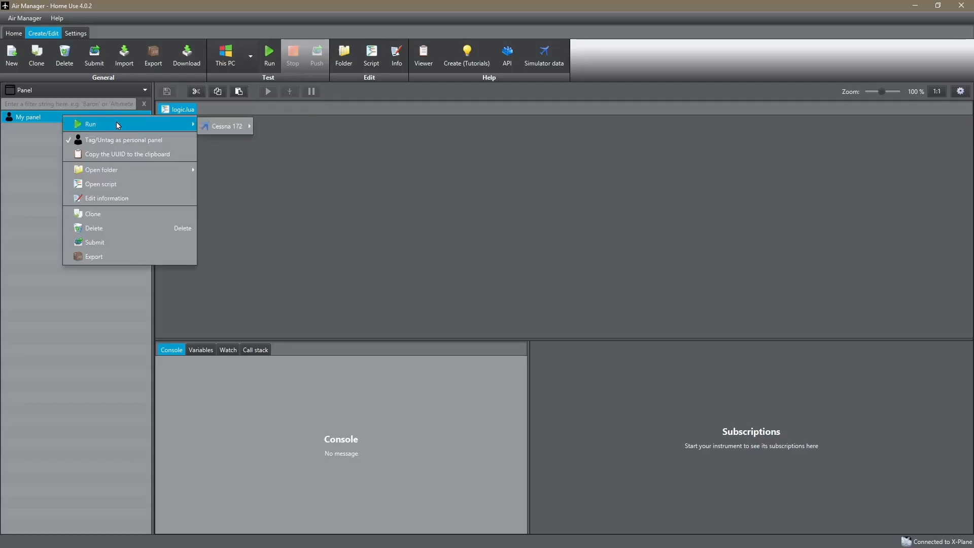
mouse_move(216, 129)
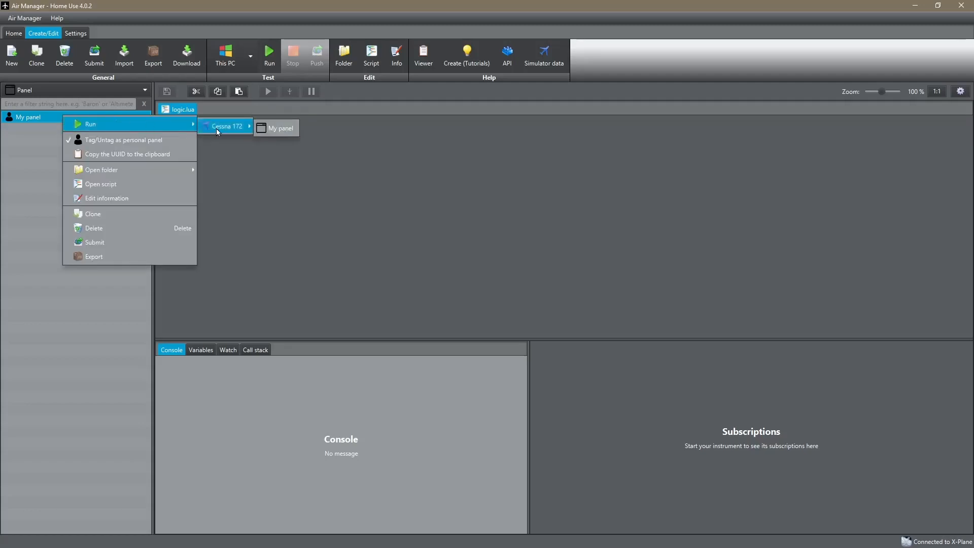
left_click(280, 130)
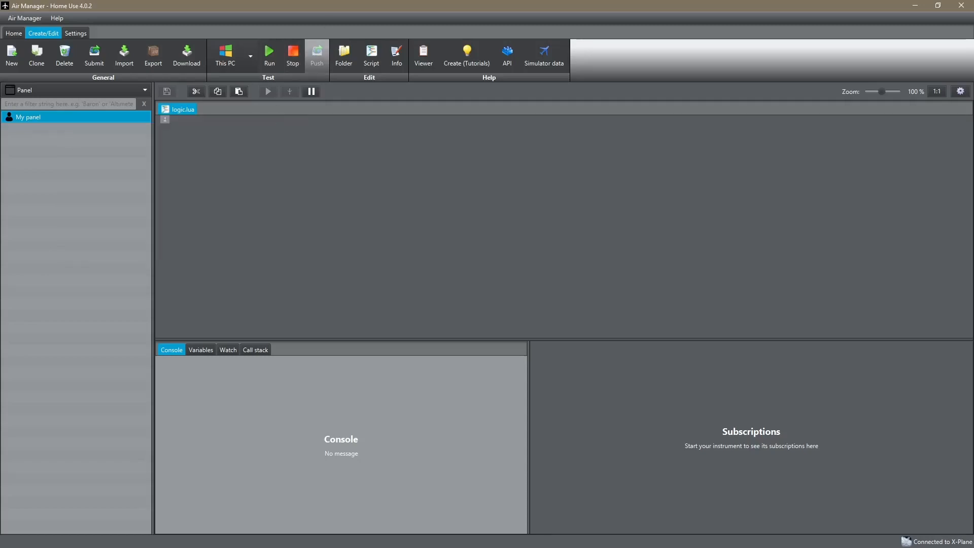